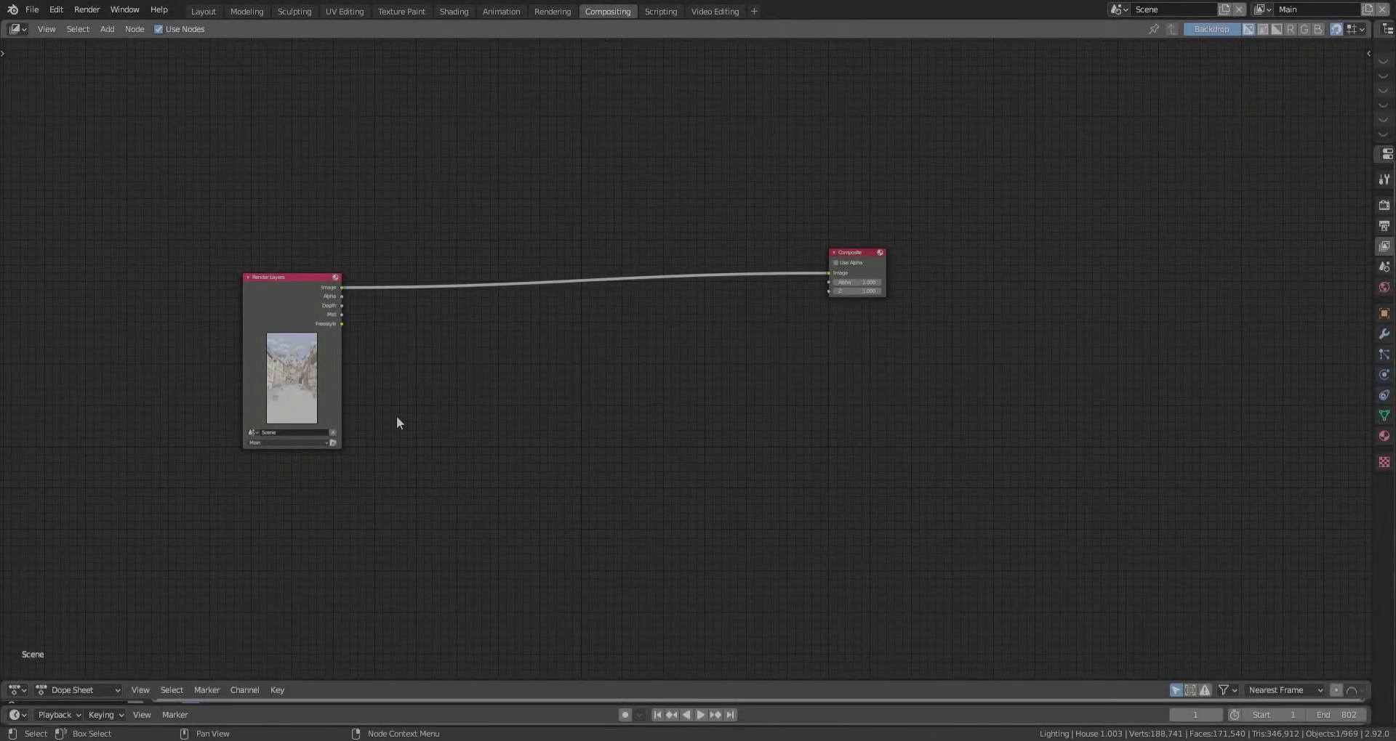
- Preview Render Layers in a Viewer, with a Scale node at X/Y 0.5 inserted before it
left_click(290, 287, "ctrl+shift")
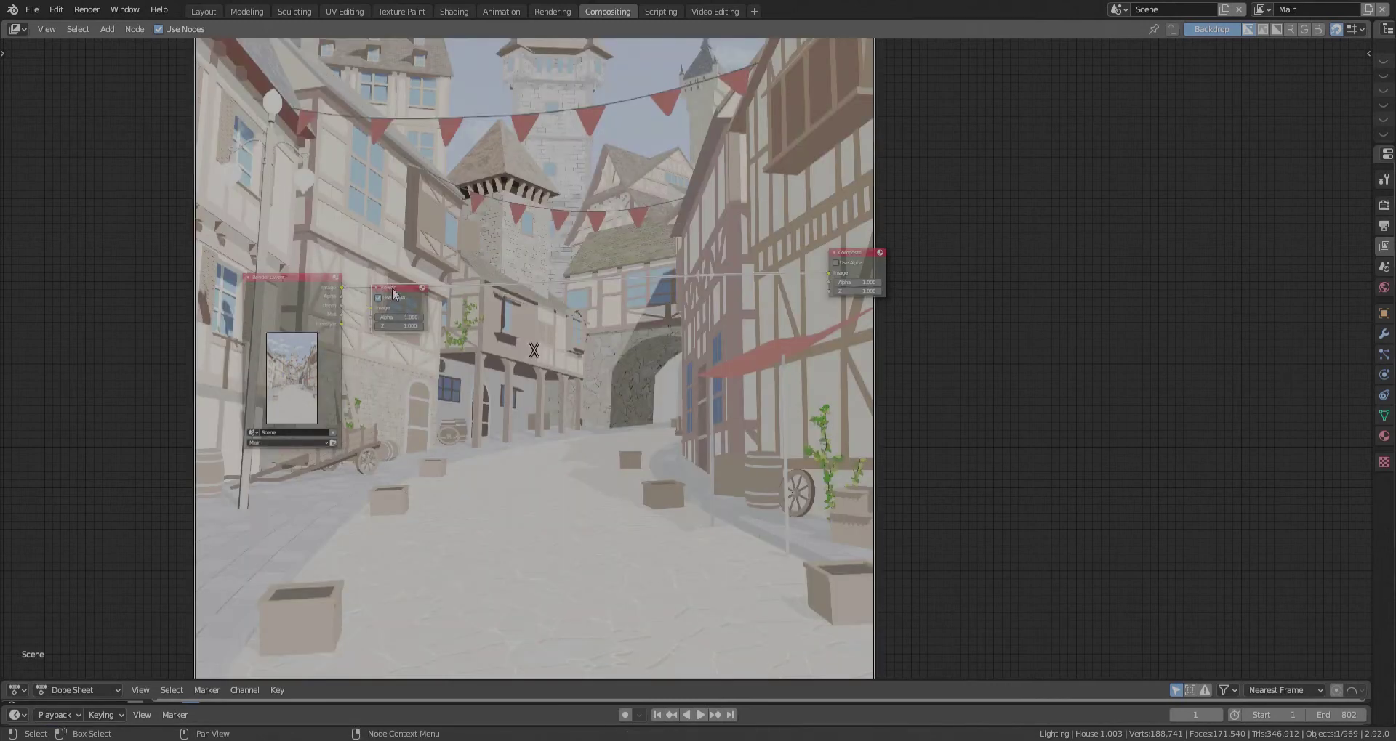
left_click_drag(393, 294, 860, 195)
key("shift+a")
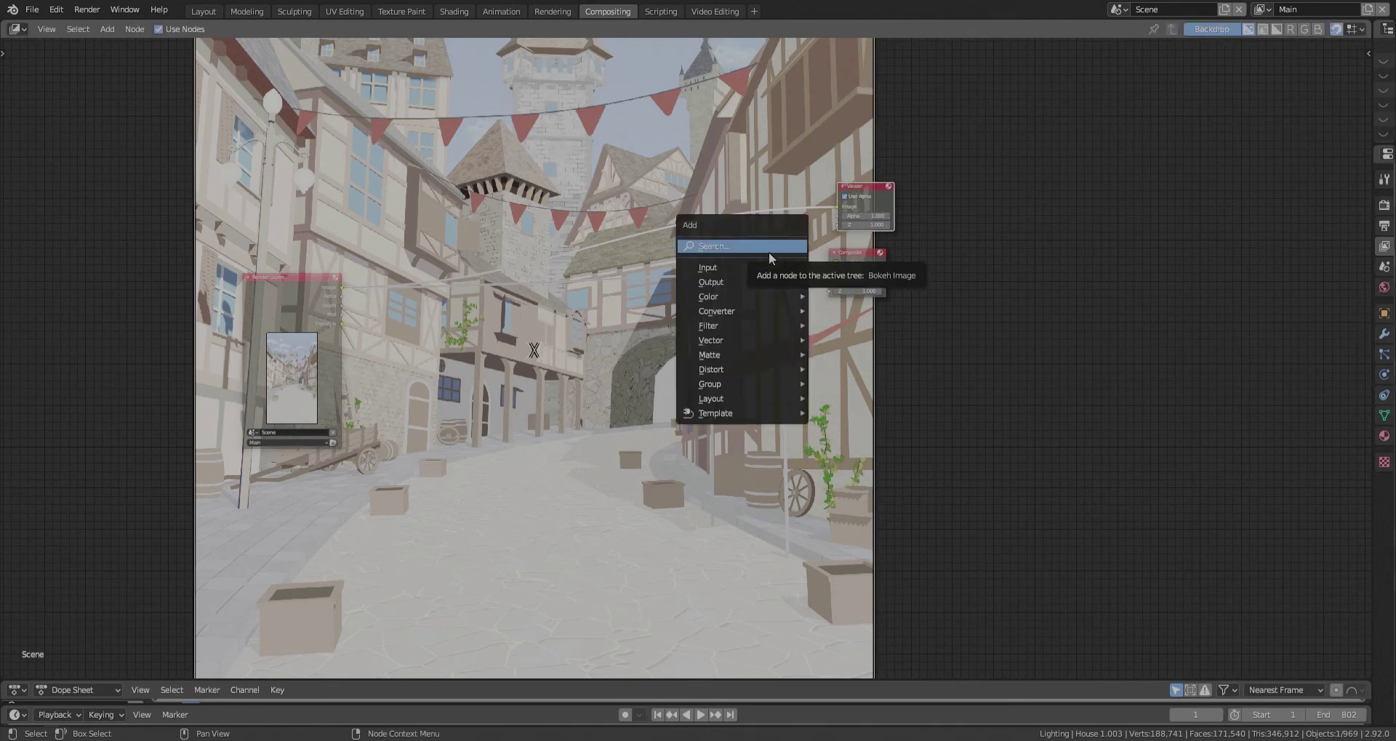
left_click(769, 249)
type("sca")
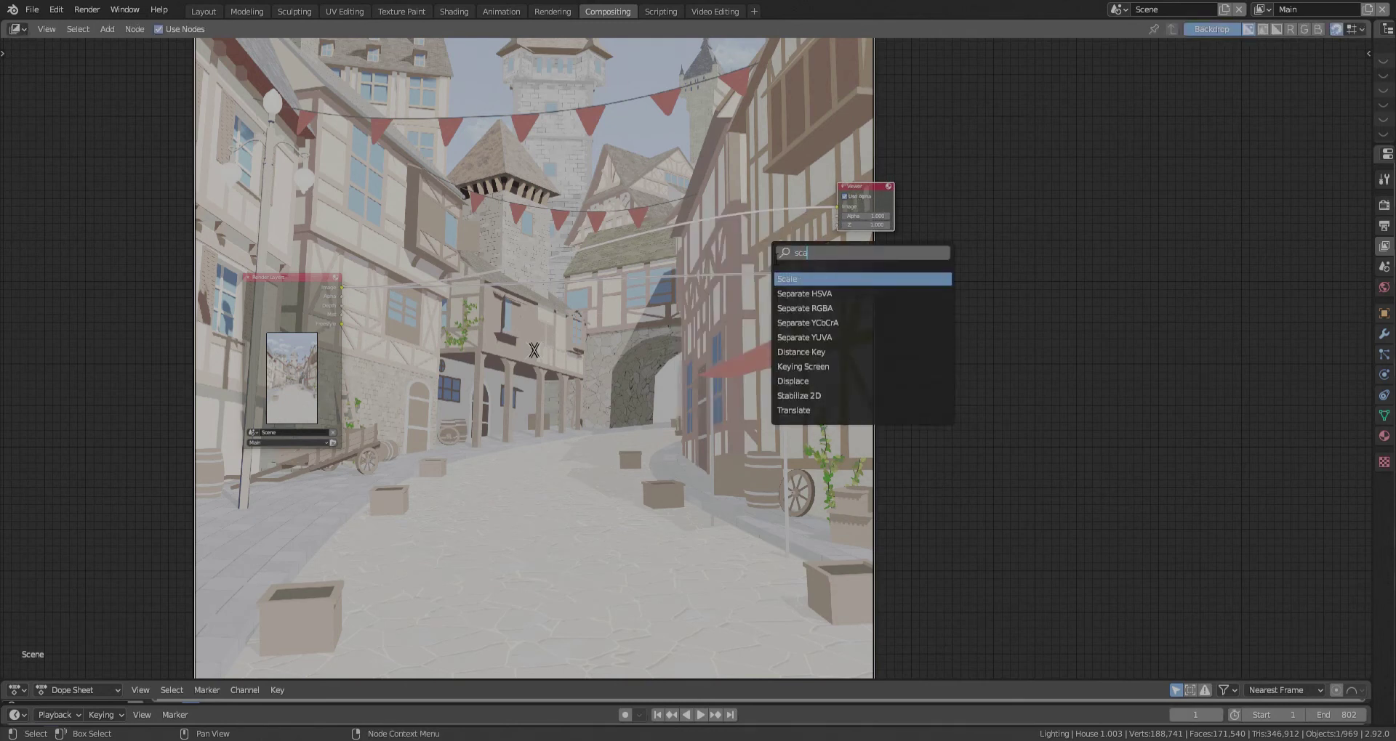
left_click(803, 279)
left_click(757, 216)
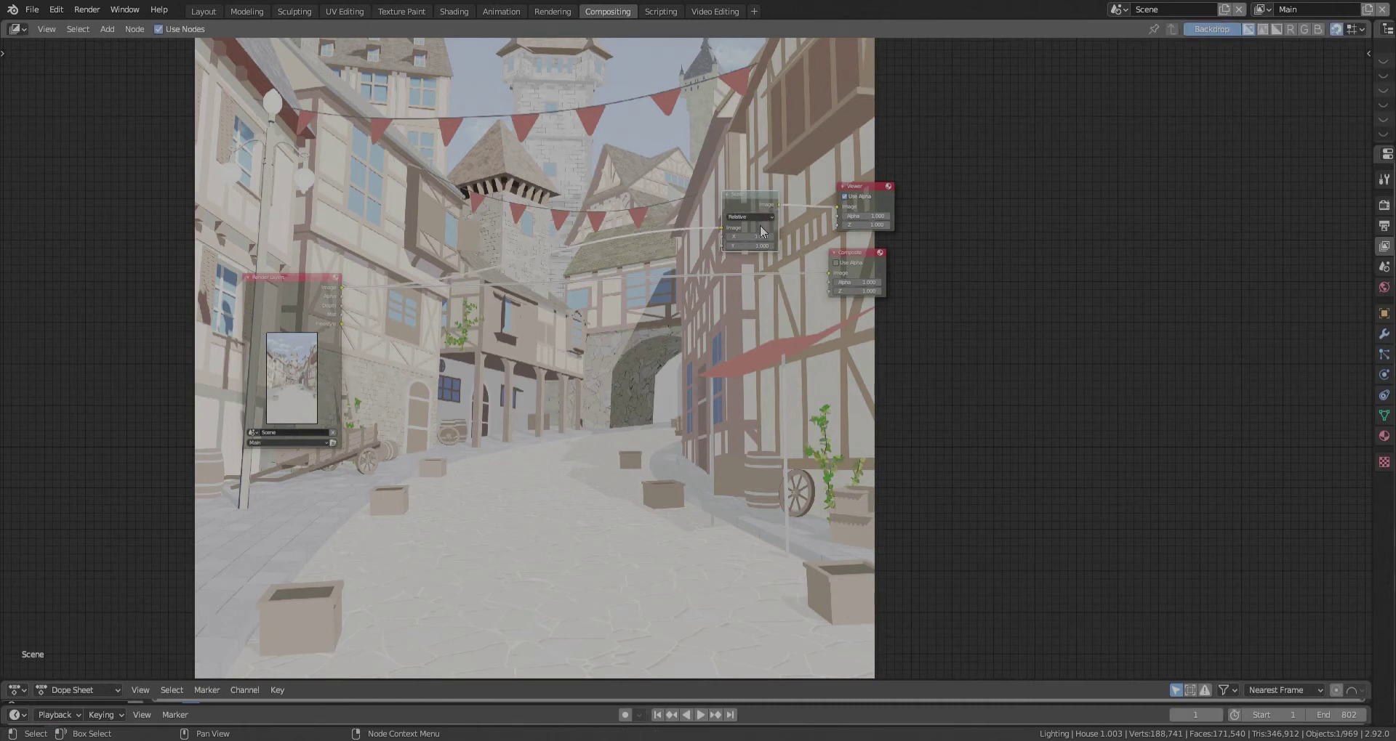
left_click_drag(762, 239, 763, 243)
type(".5")
key("Return")
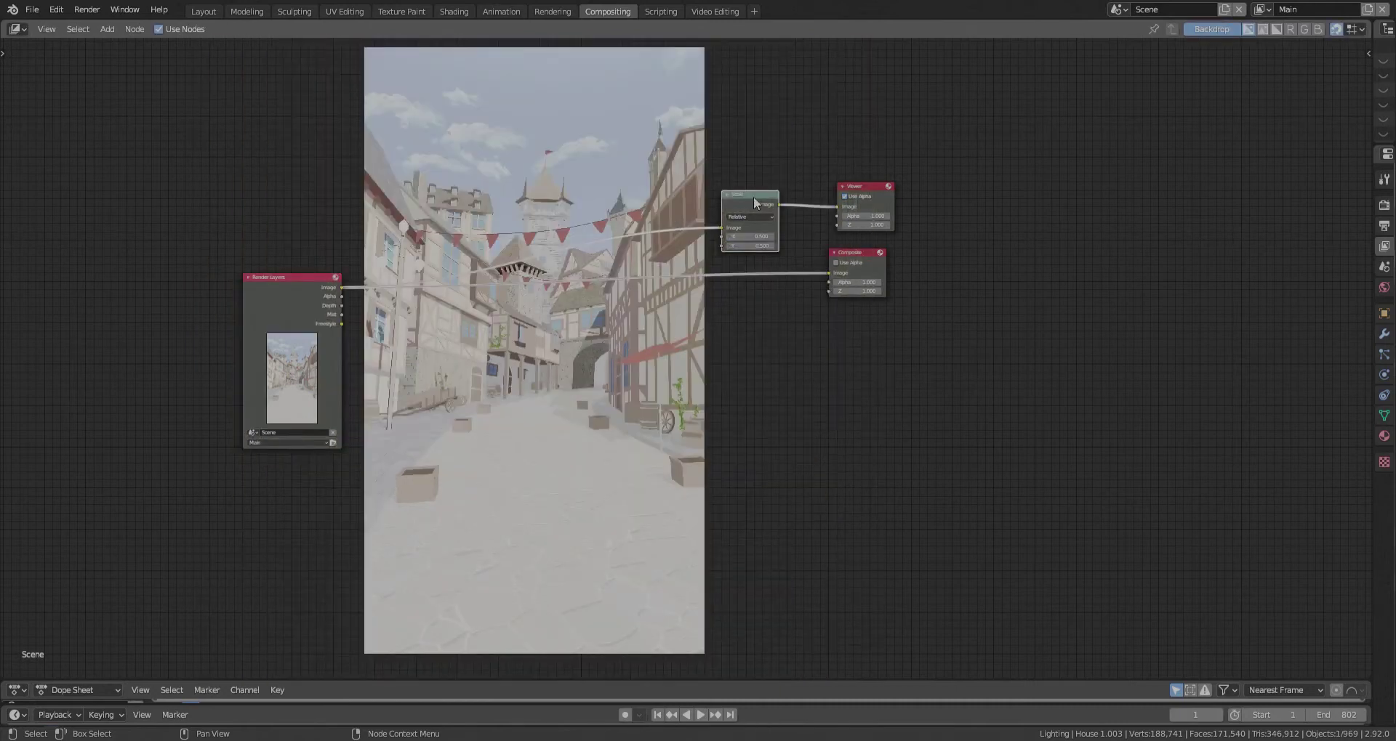
left_click_drag(758, 199, 783, 174)
- Duplicate Render Layers, set the copy to Bushes, preview it, then return to the Scale preview
left_click(250, 295)
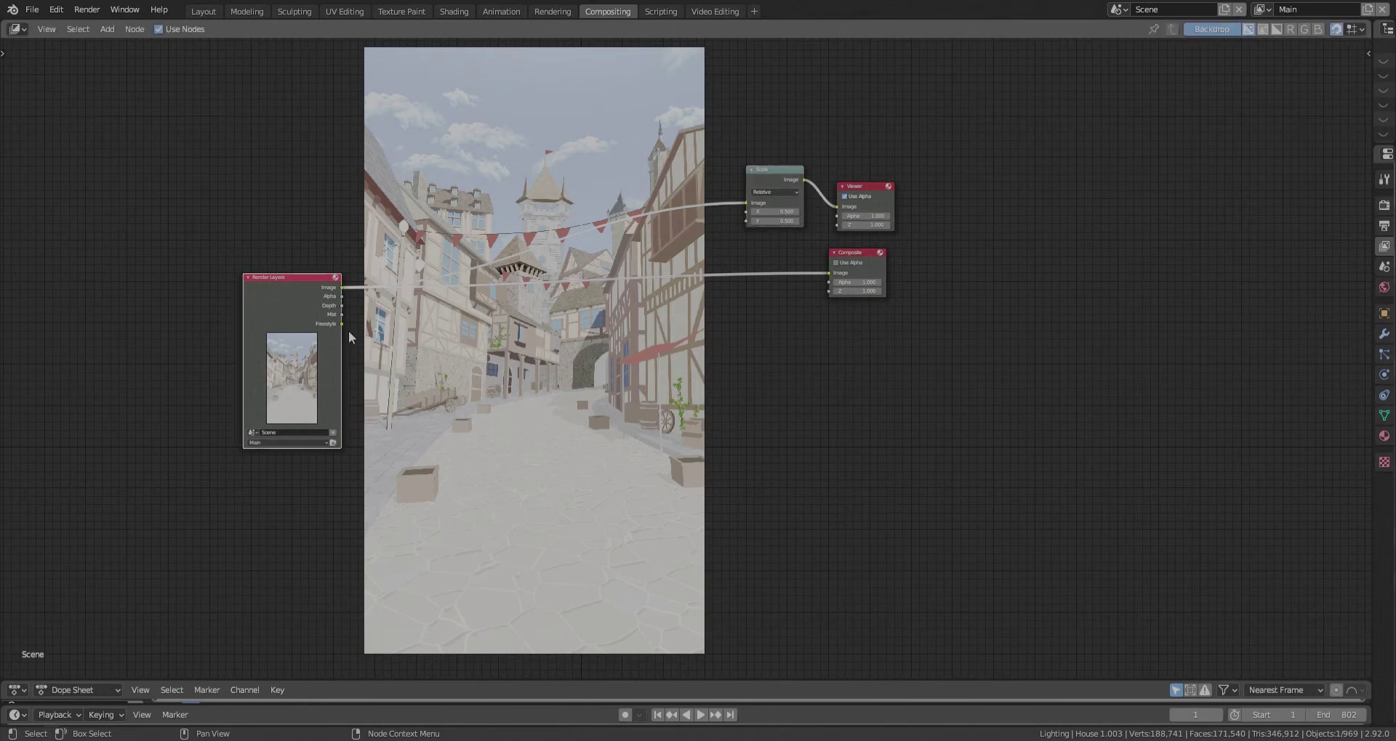
key("shift+d")
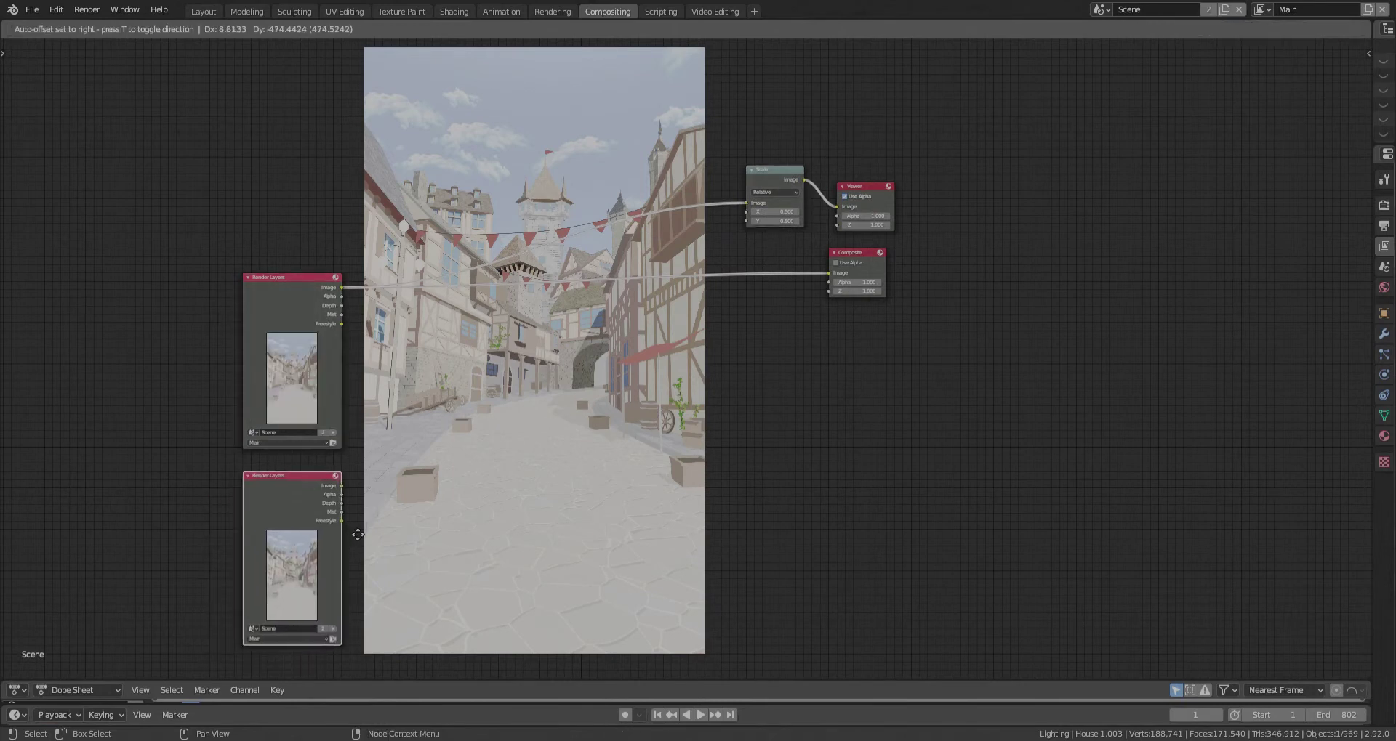
left_click(346, 542)
scroll(272, 640, "up", 3)
left_click(259, 649)
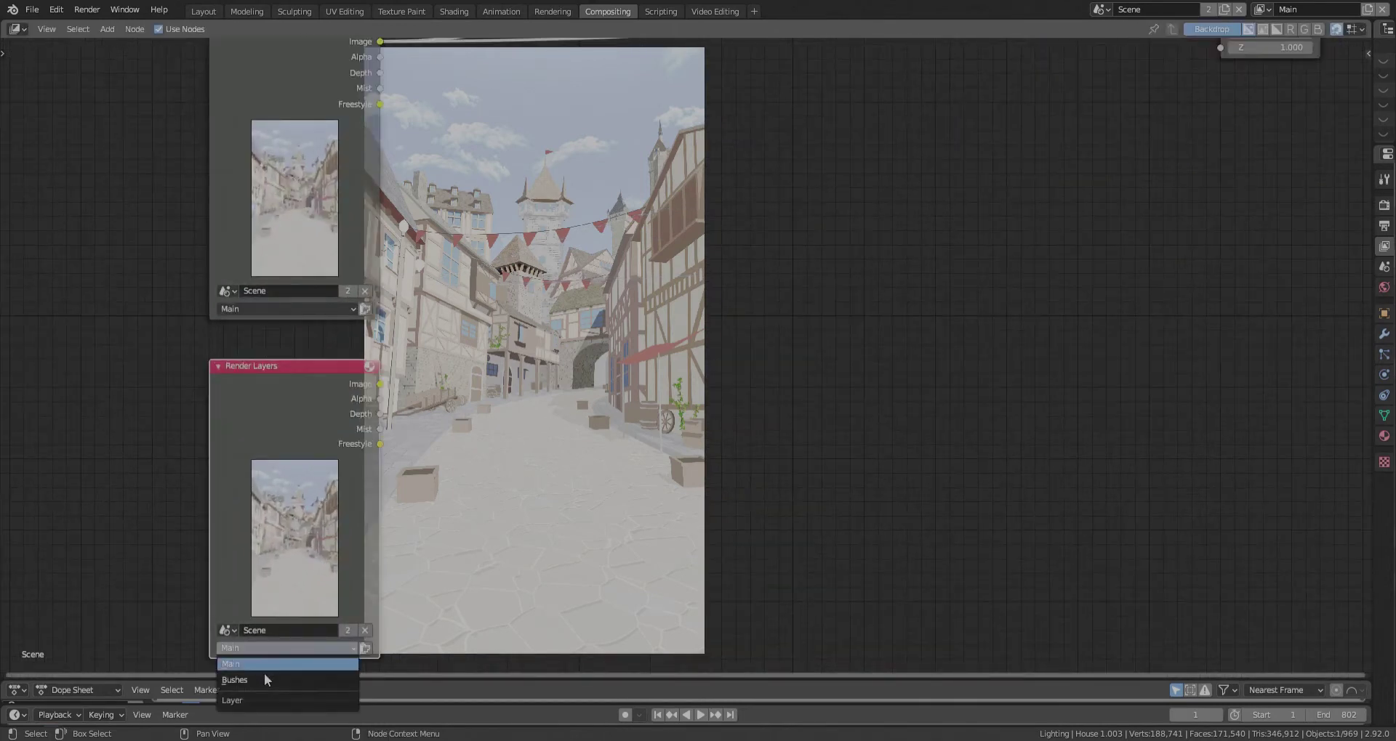
left_click(264, 679)
scroll(302, 425, "down", 2)
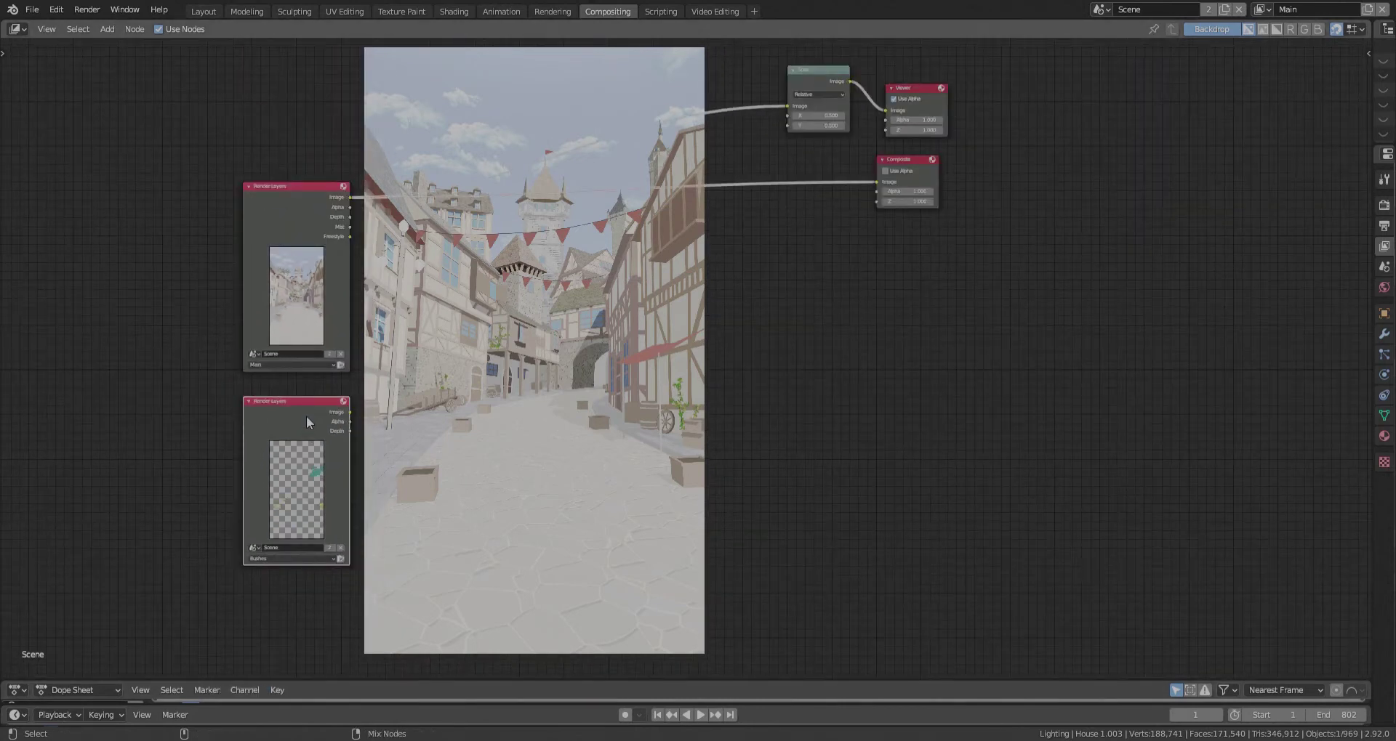
left_click(307, 421, "ctrl+shift")
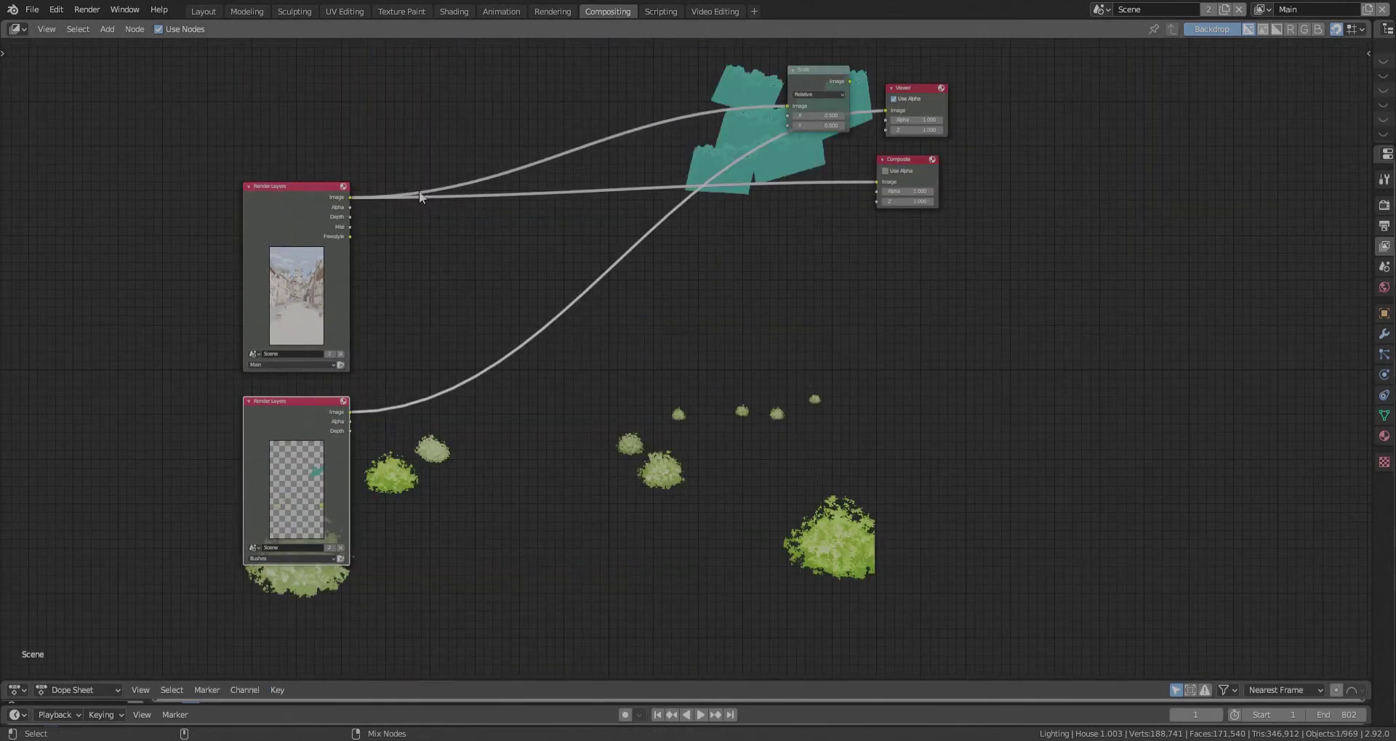
left_click(814, 74, "ctrl+shift")
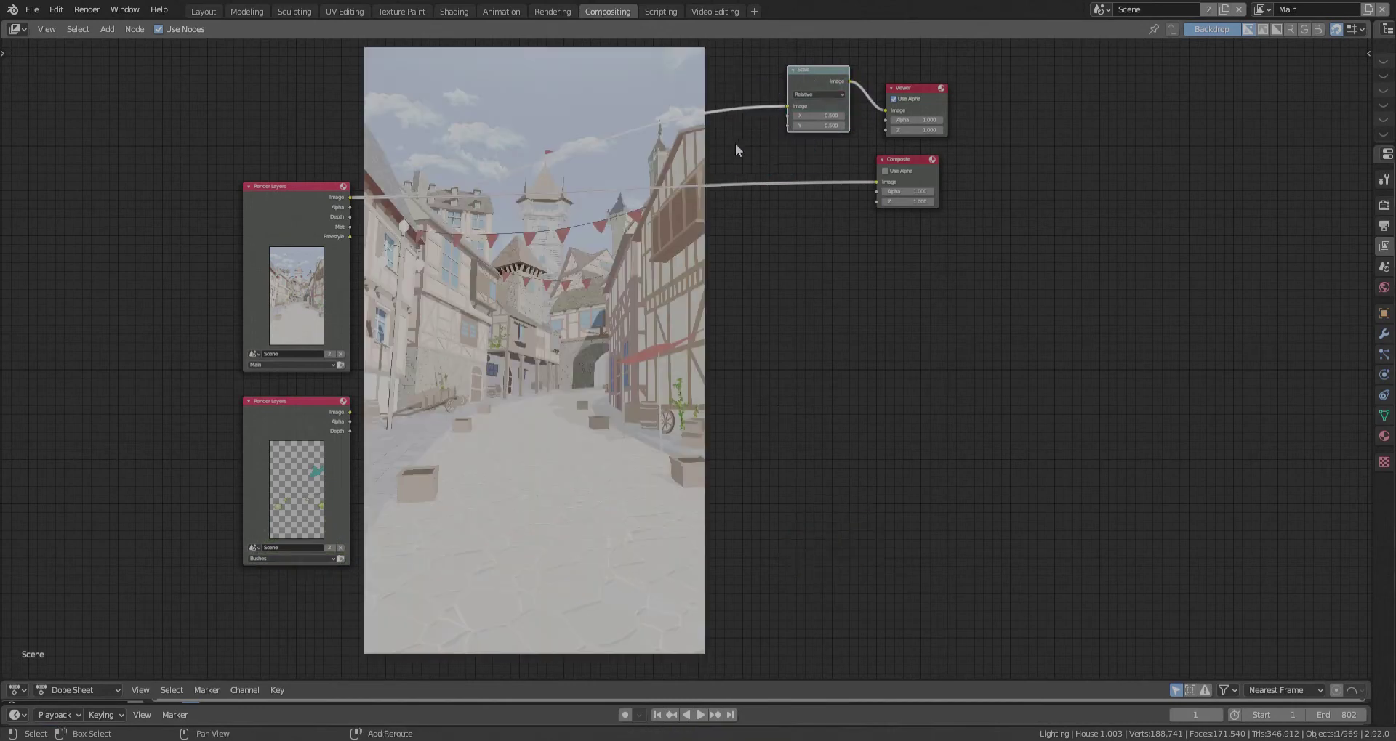
- Insert two Z Combine nodes in a row on the link to the Composite output
middle_click_drag(735, 143, 646, 206)
key("shift+a")
left_click(378, 317)
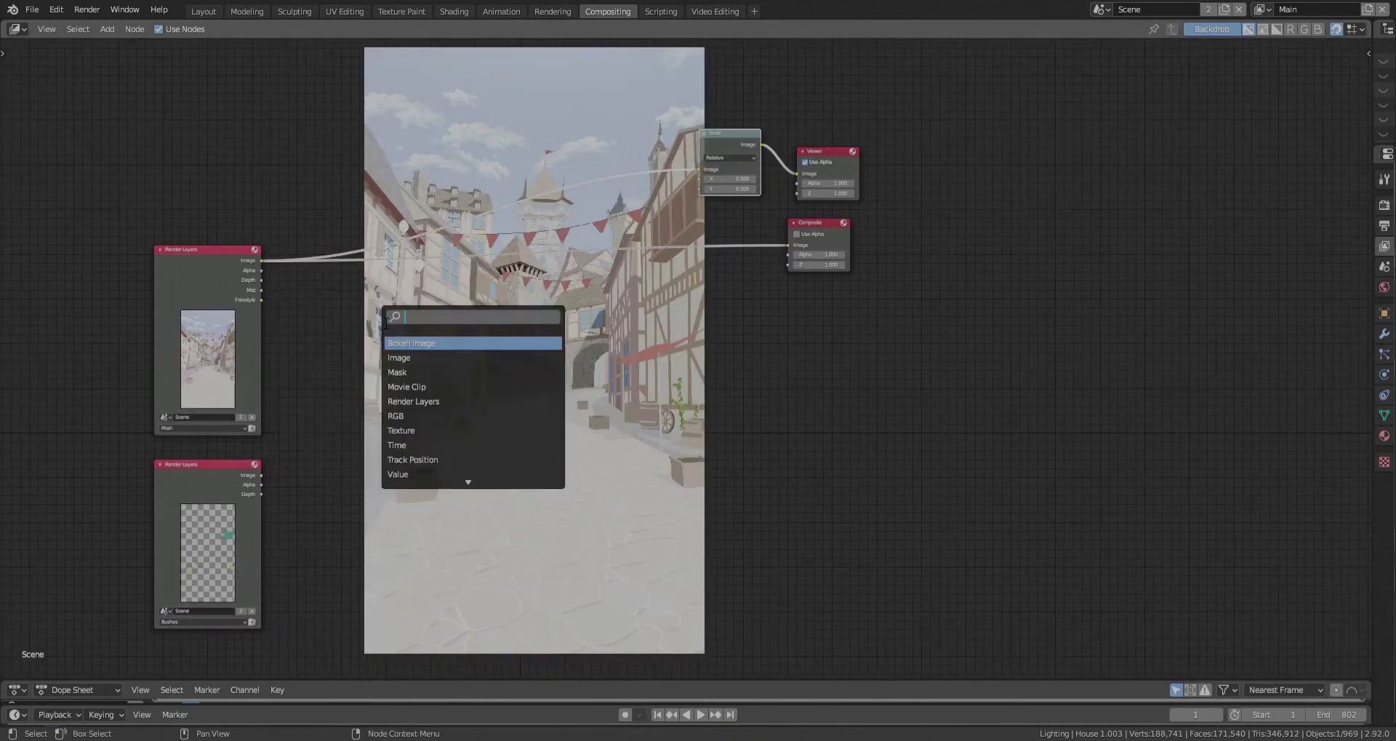
type("z")
left_click(414, 344)
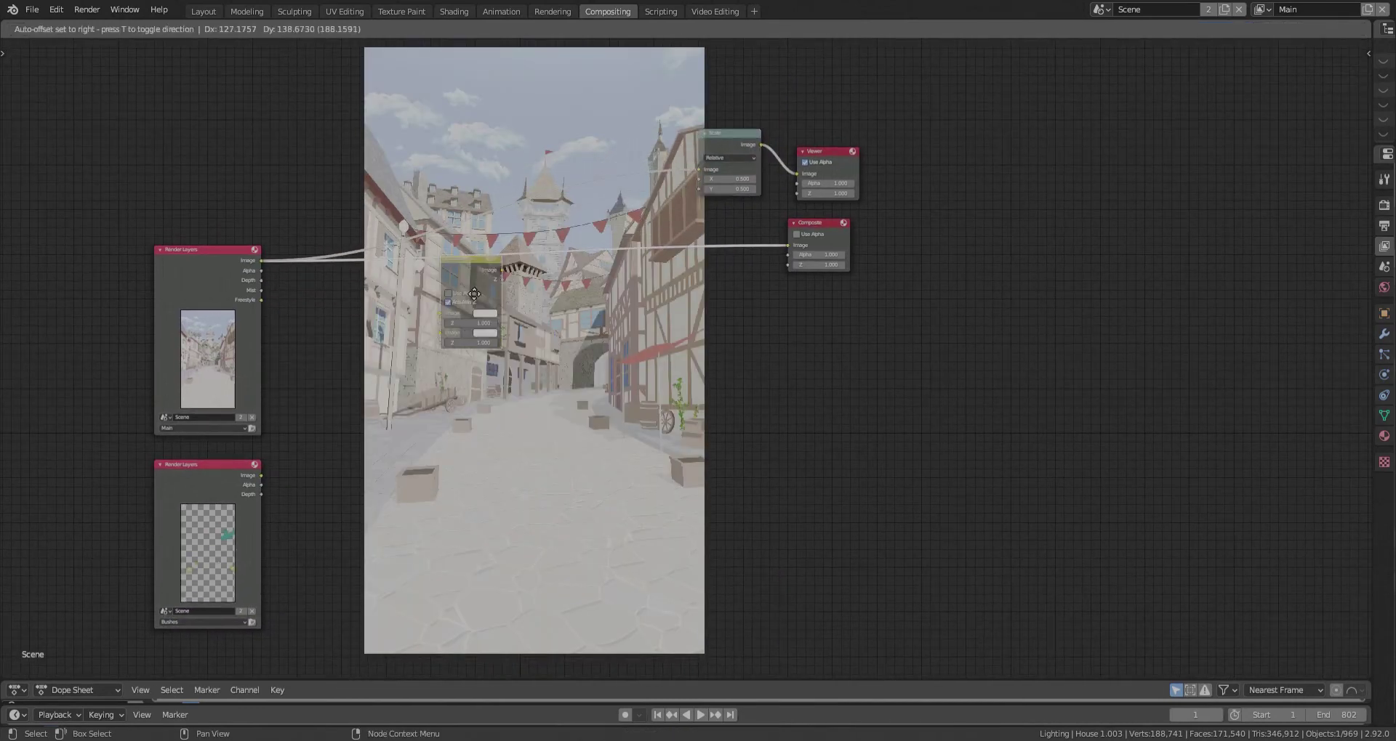
left_click(482, 288)
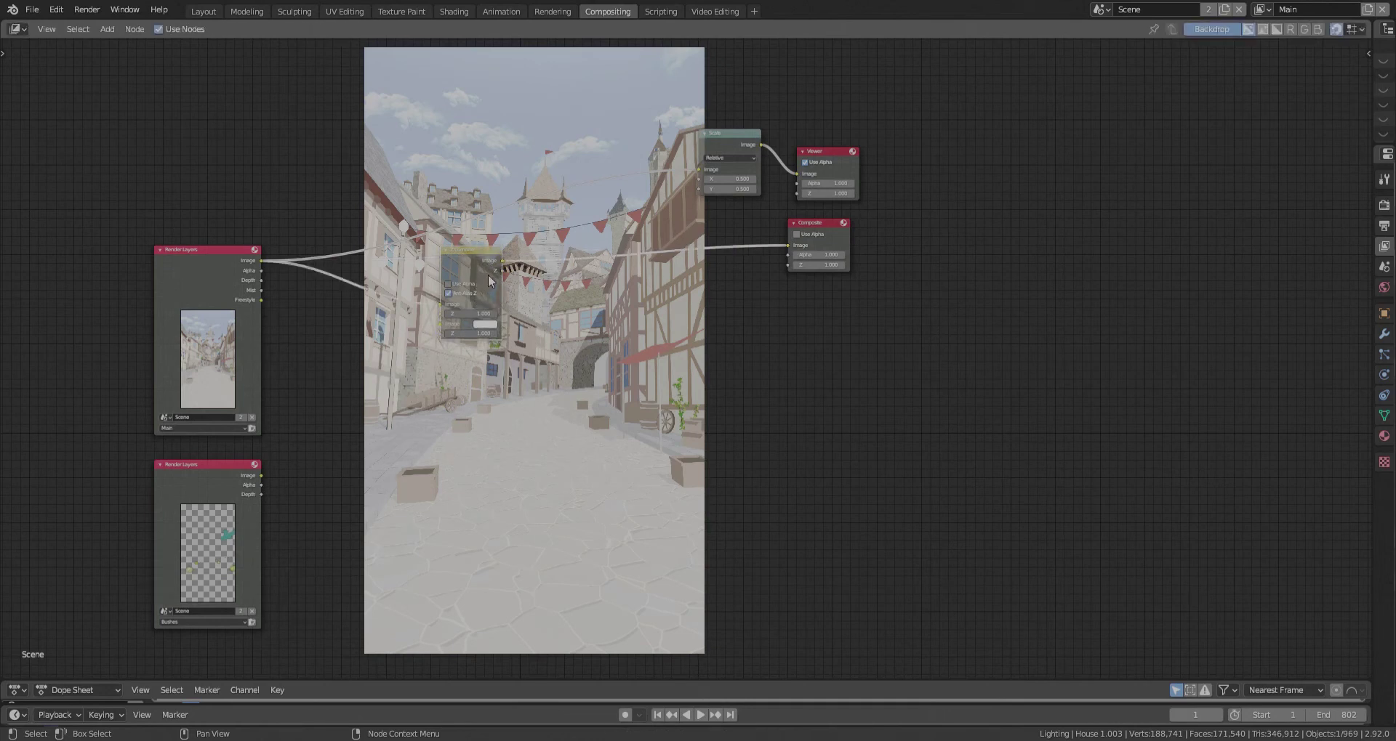
key("shift+d")
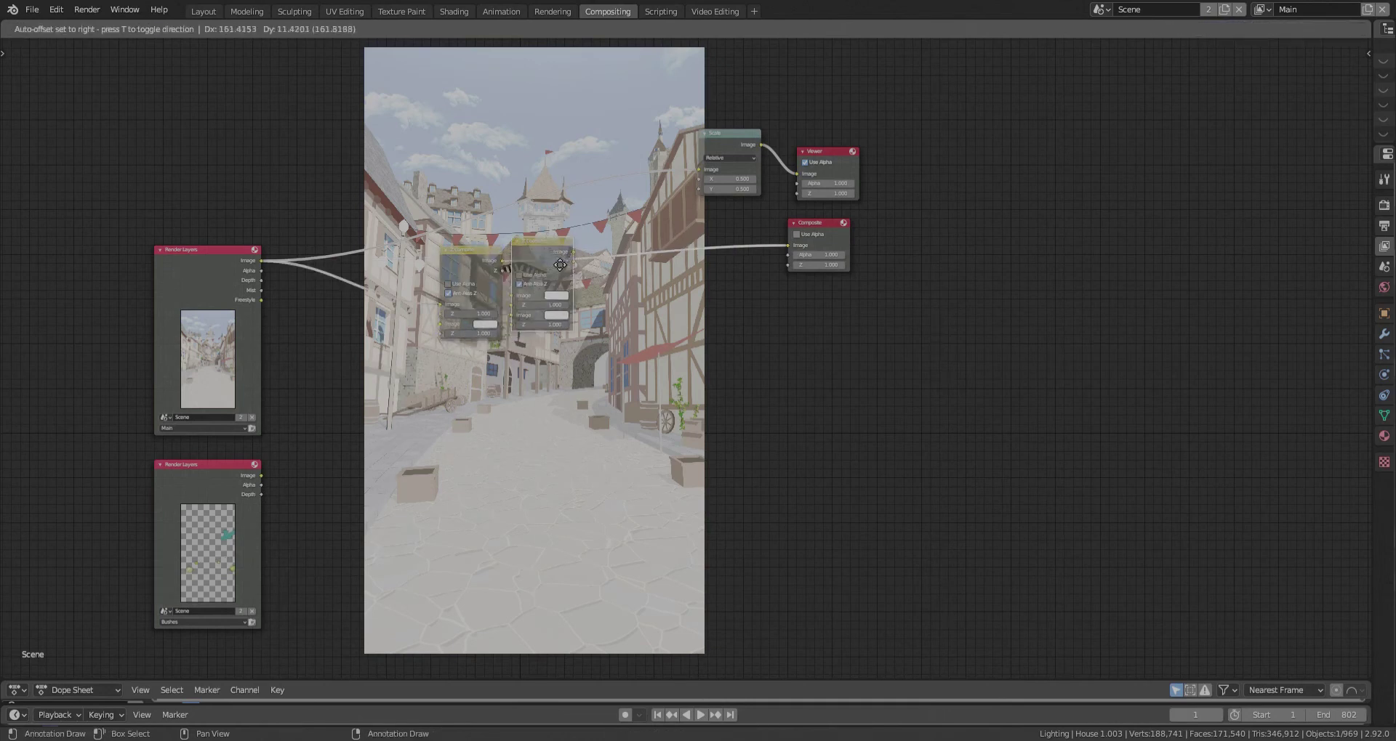
left_click(518, 275)
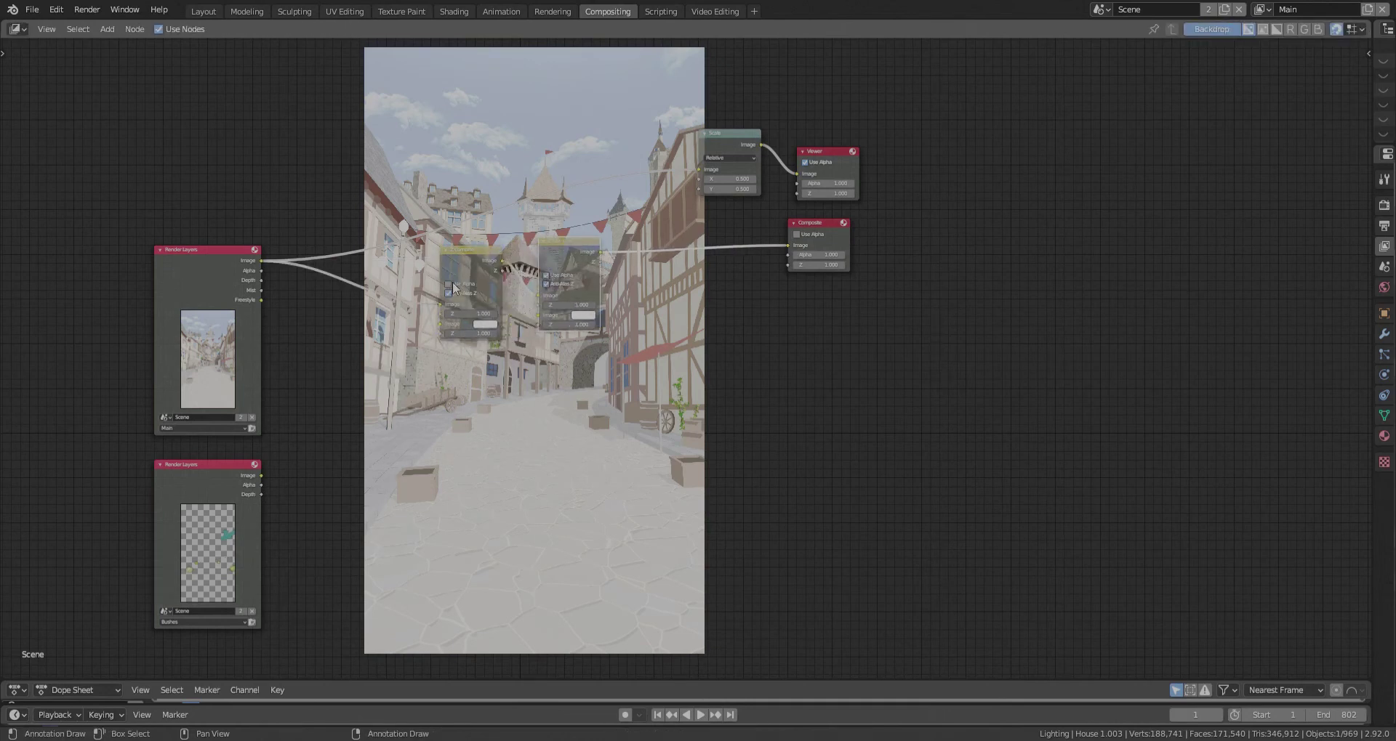
- Feed the second Z Combine into Scale and connect the Bushes image and depth to it
left_click_drag(599, 251, 698, 169)
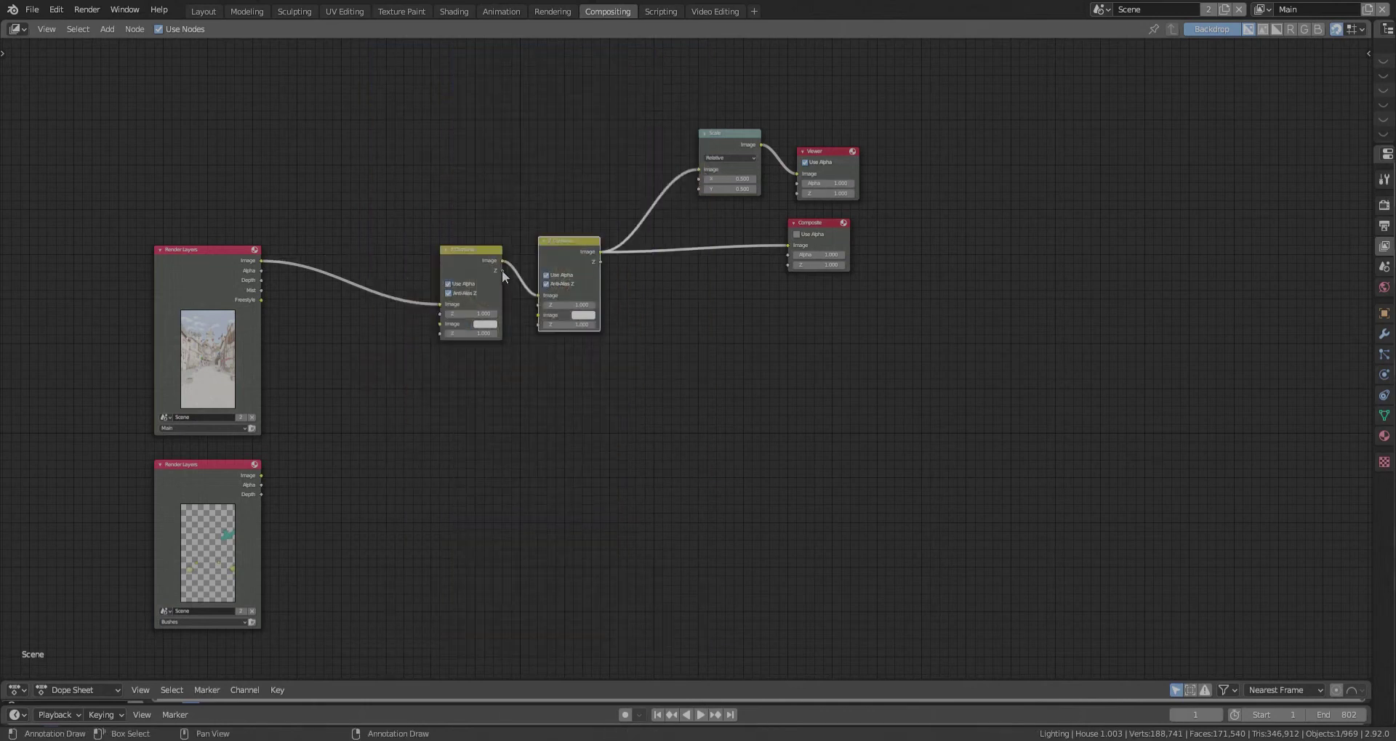
left_click_drag(501, 272, 538, 304)
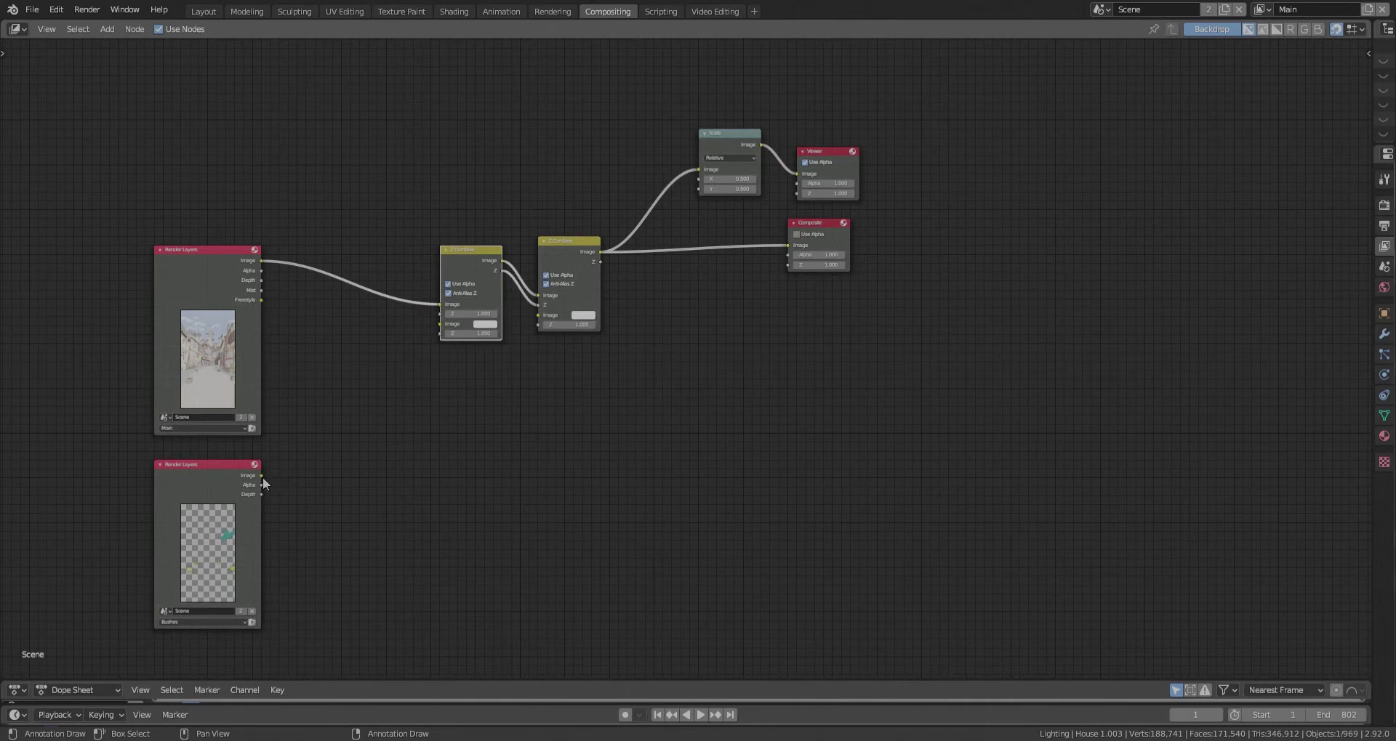
left_click_drag(261, 475, 531, 326)
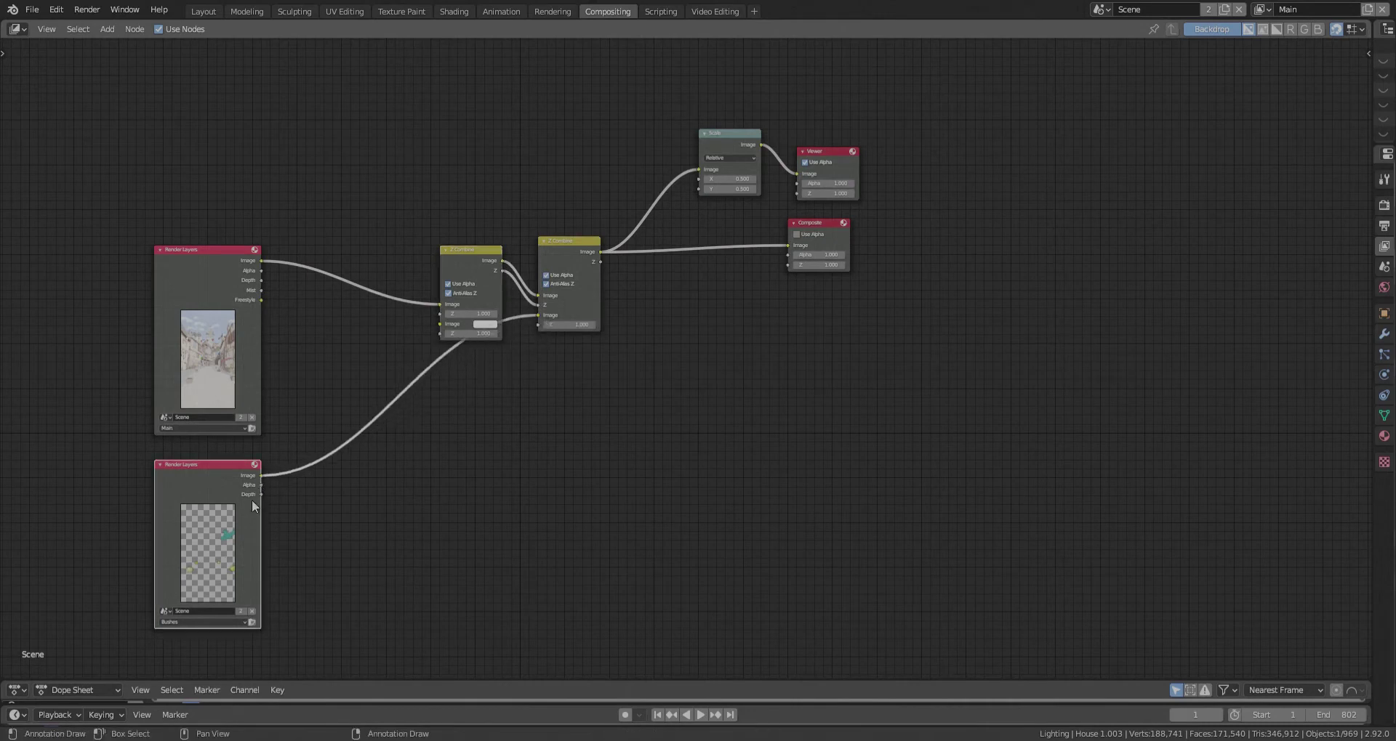
left_click_drag(261, 495, 544, 325)
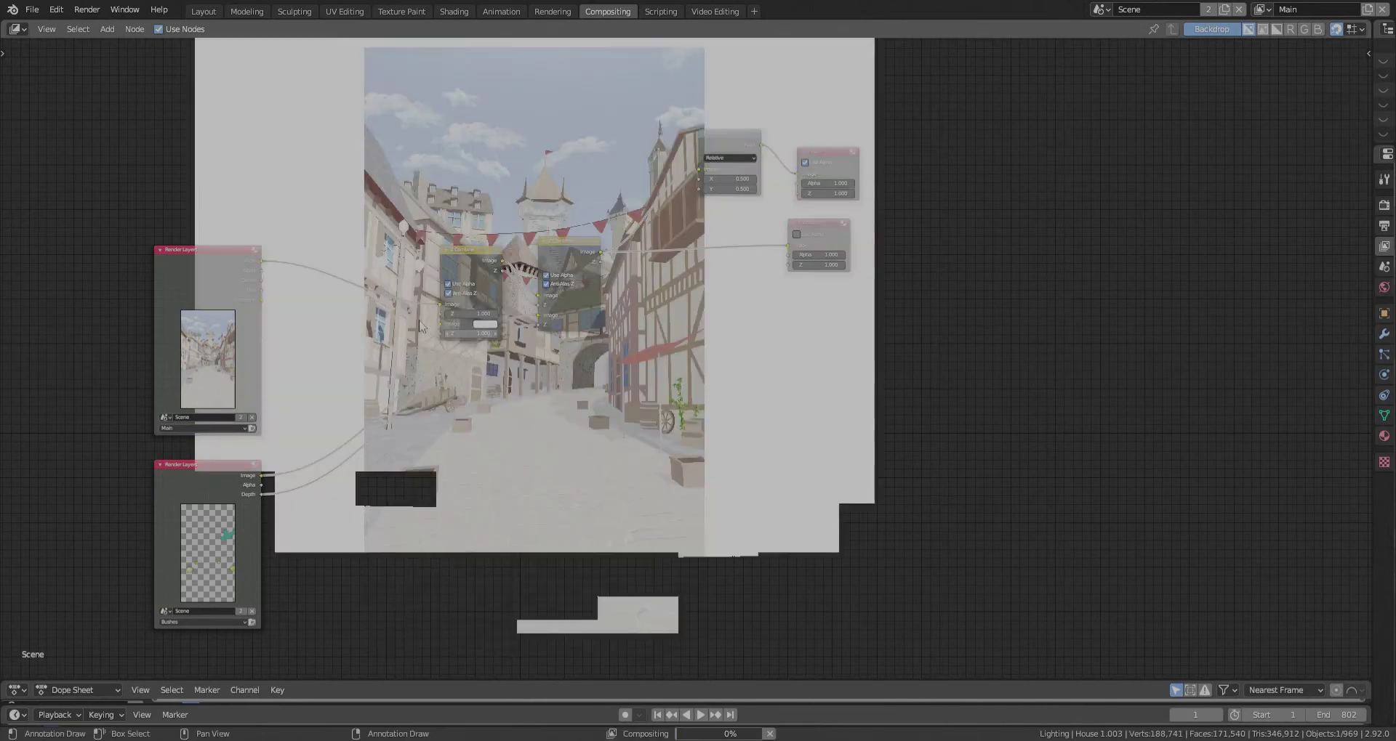
- Wire the main render's image and depth passes into the first Z Combine's Image and Z inputs
scroll(441, 311, "up", 3)
left_click_drag(451, 298, 452, 326)
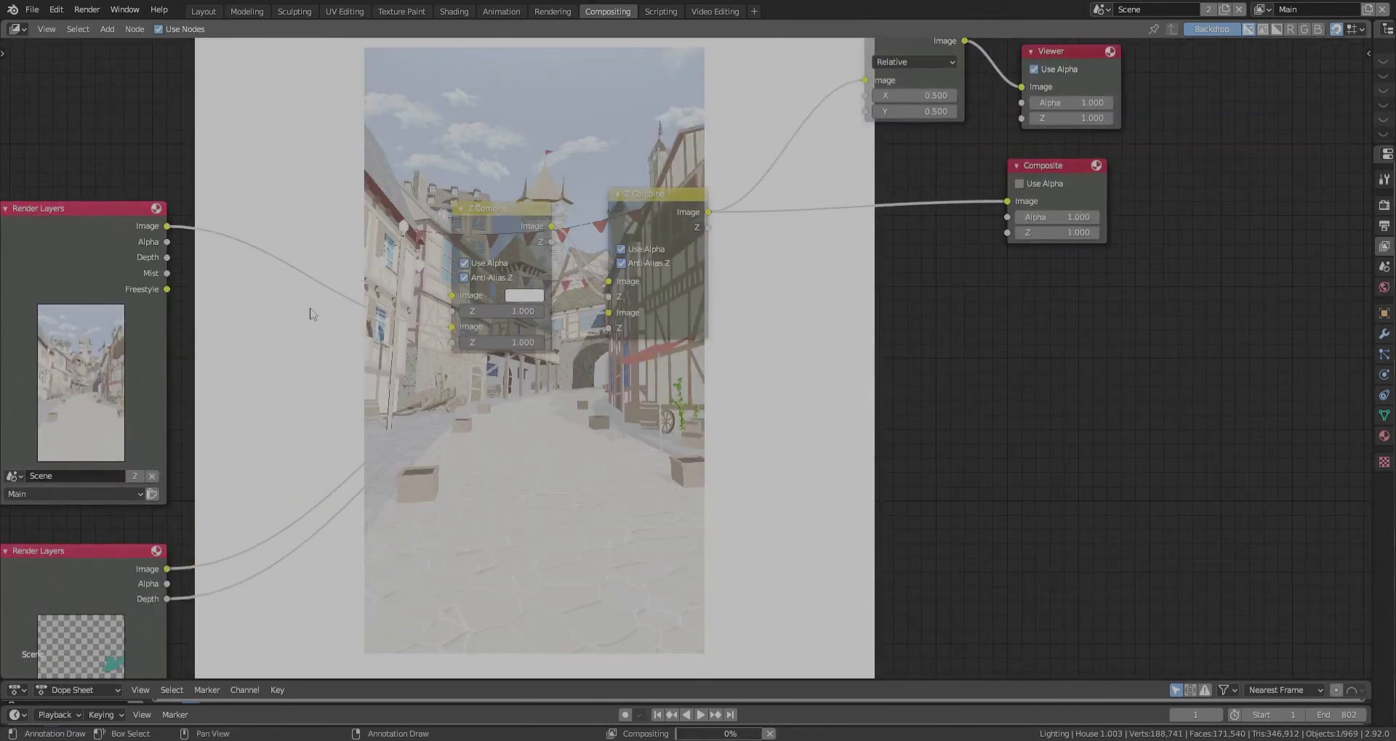
left_click_drag(167, 291, 452, 295)
left_click_drag(167, 259, 452, 311)
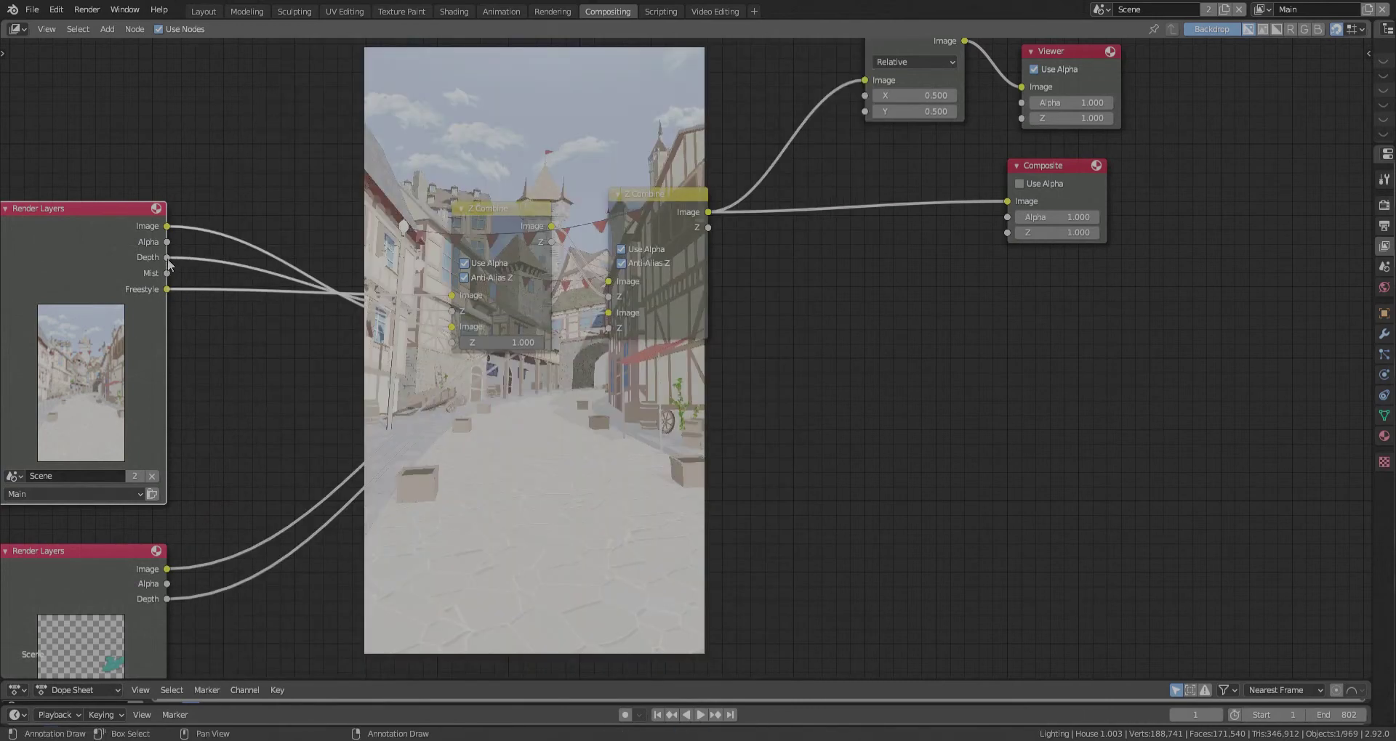
left_click_drag(168, 259, 458, 342)
- Rearrange the Z Combine and Render Layers nodes into a tidy layout
scroll(455, 342, "down", 3)
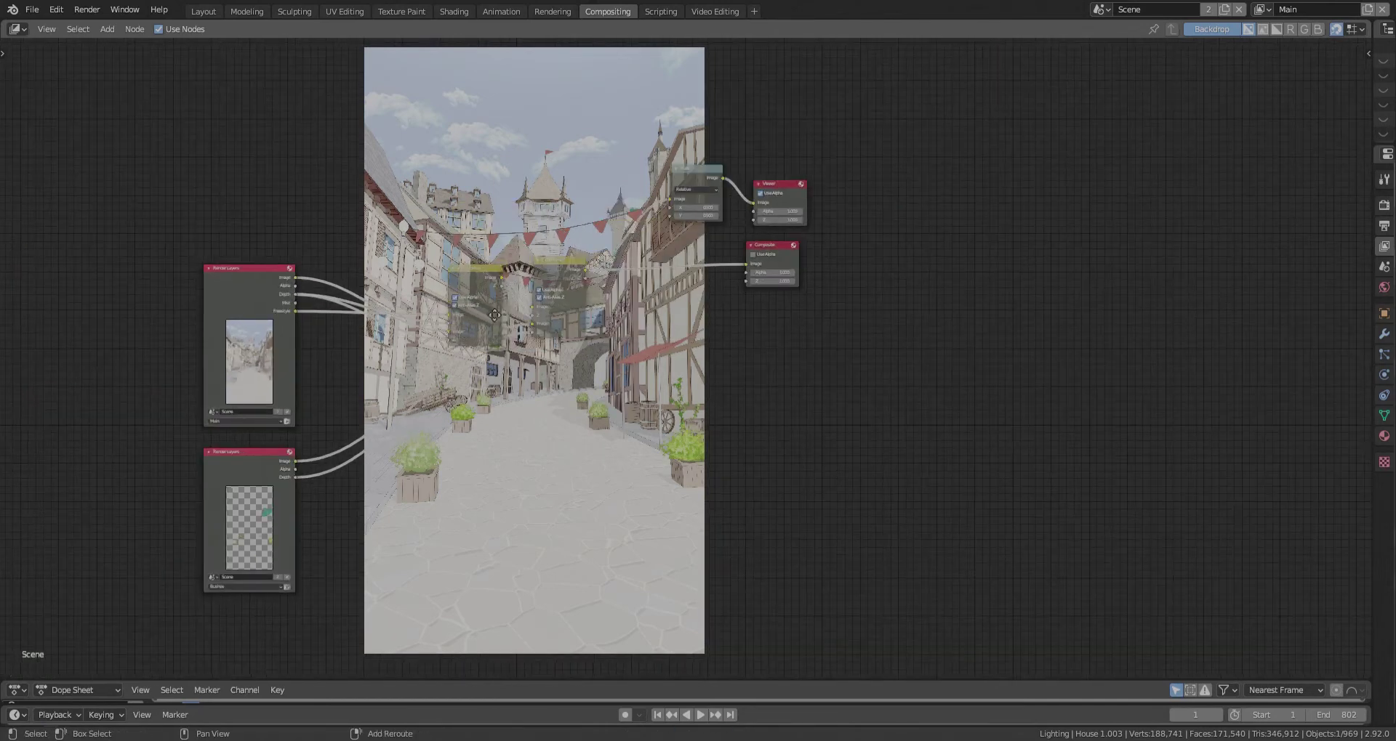
middle_click_drag(495, 314, 427, 379)
left_click_drag(495, 341, 583, 341)
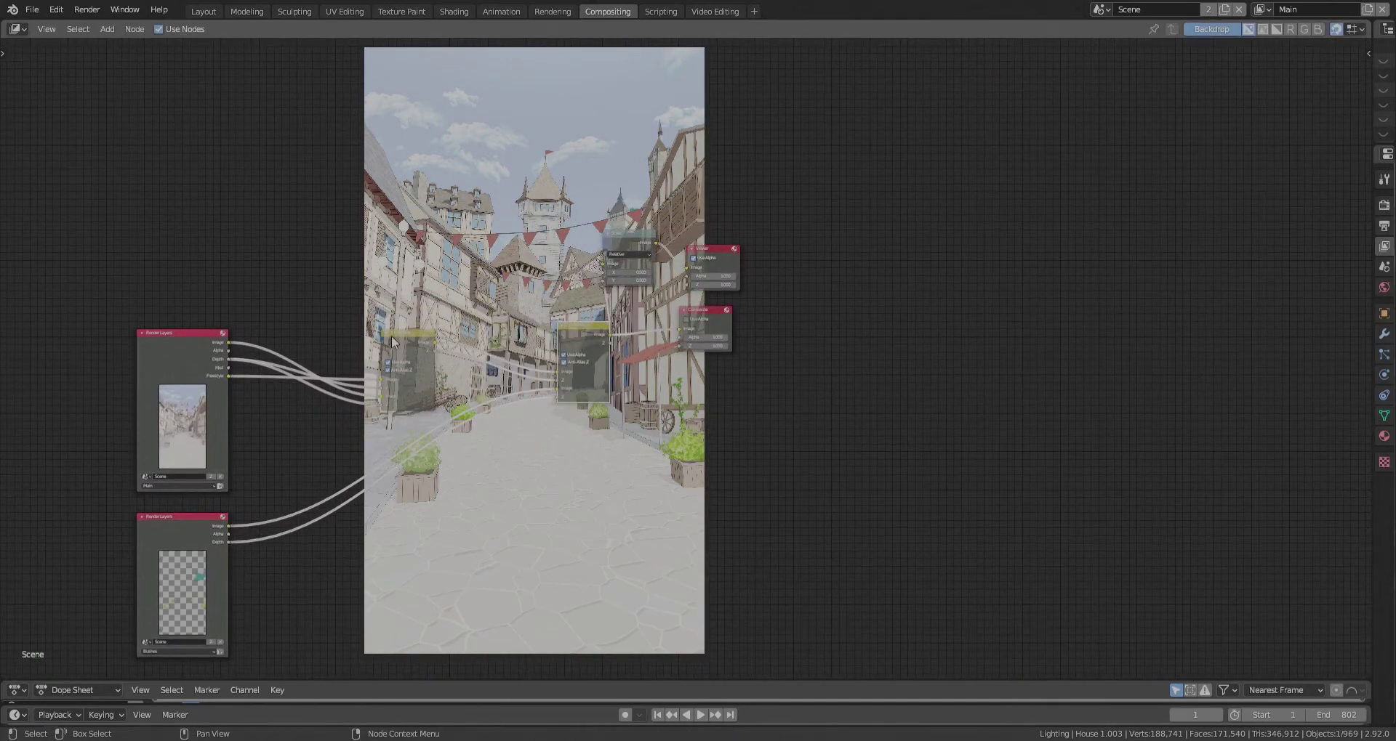
left_click_drag(393, 342, 452, 320)
mouse_move(204, 347)
left_mouse_down()
mouse_move(164, 332)
mouse_move(179, 339)
left_mouse_up()
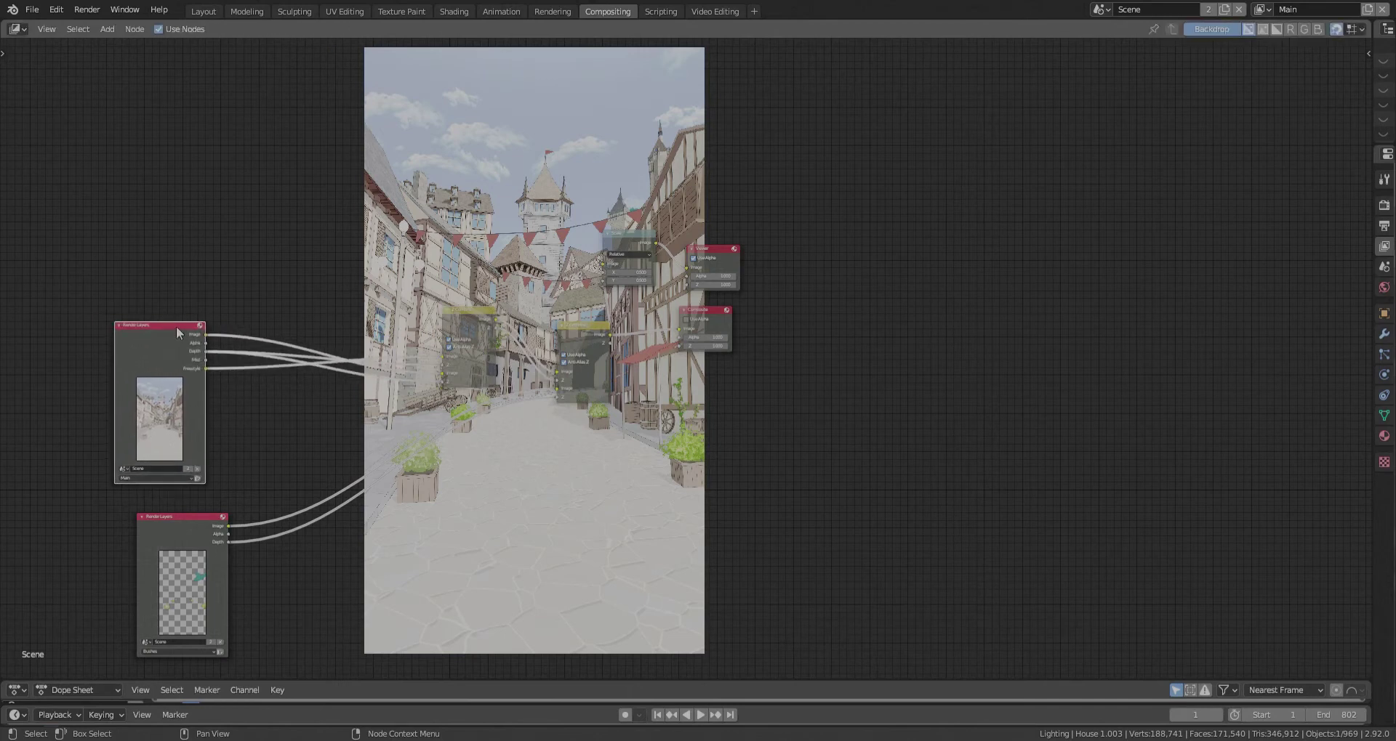
key("shift+a")
- Insert a Color Correction node after the Render Layers image, then reframe the view on the whole tree
left_click(261, 327)
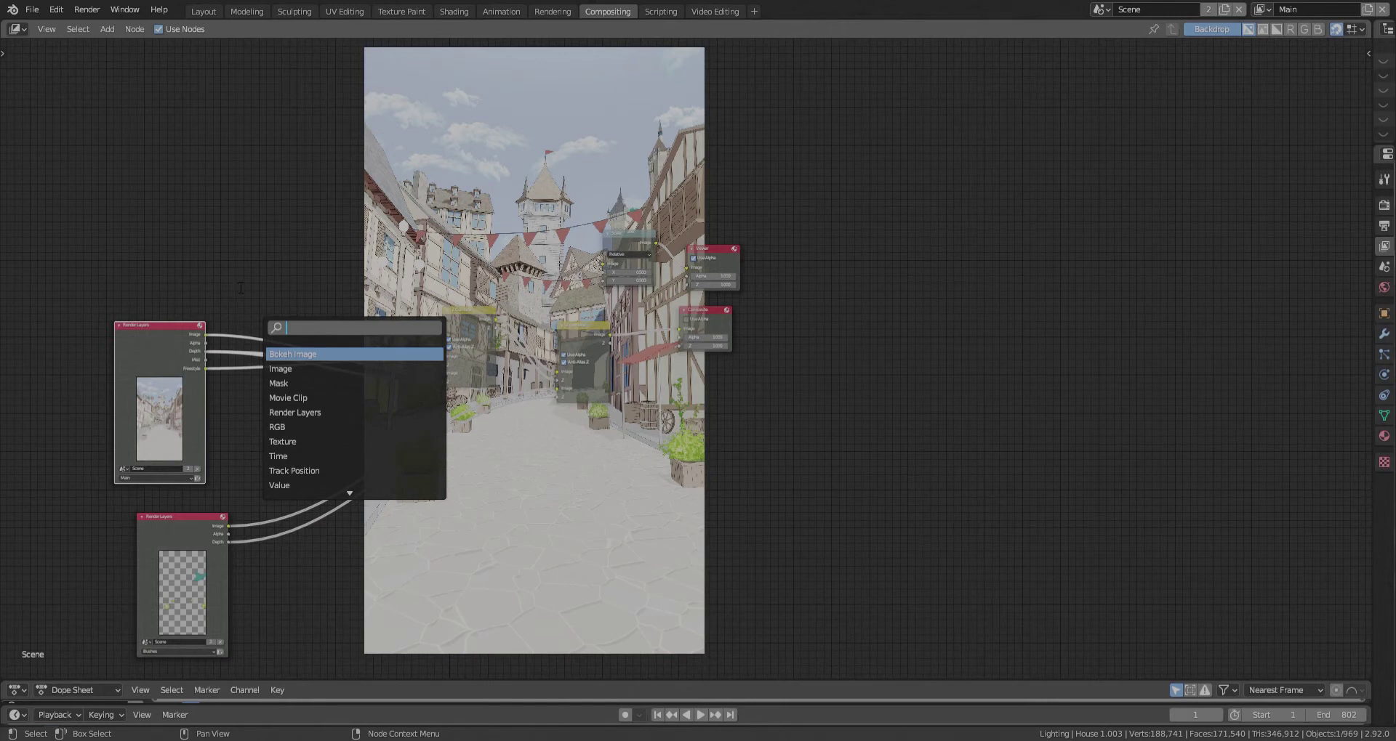
key("shift+a")
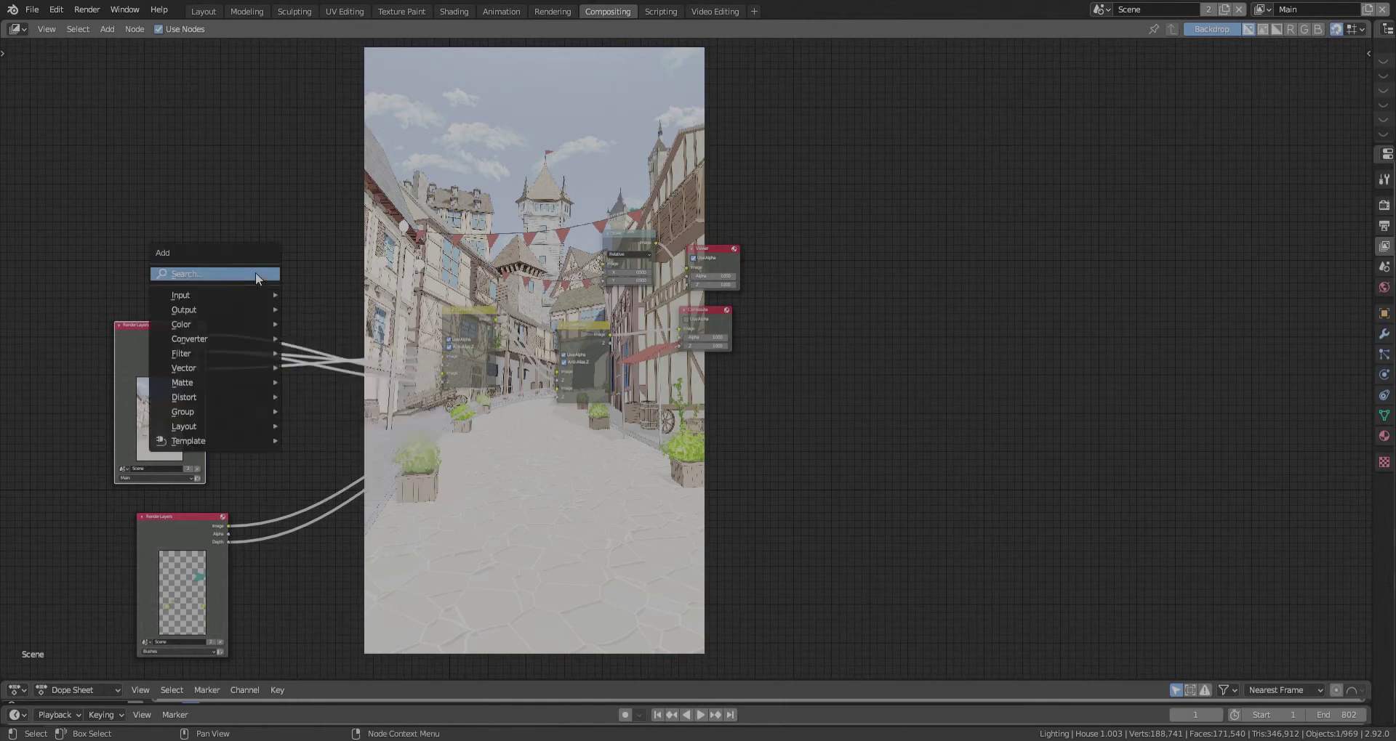
mouse_move(226, 327)
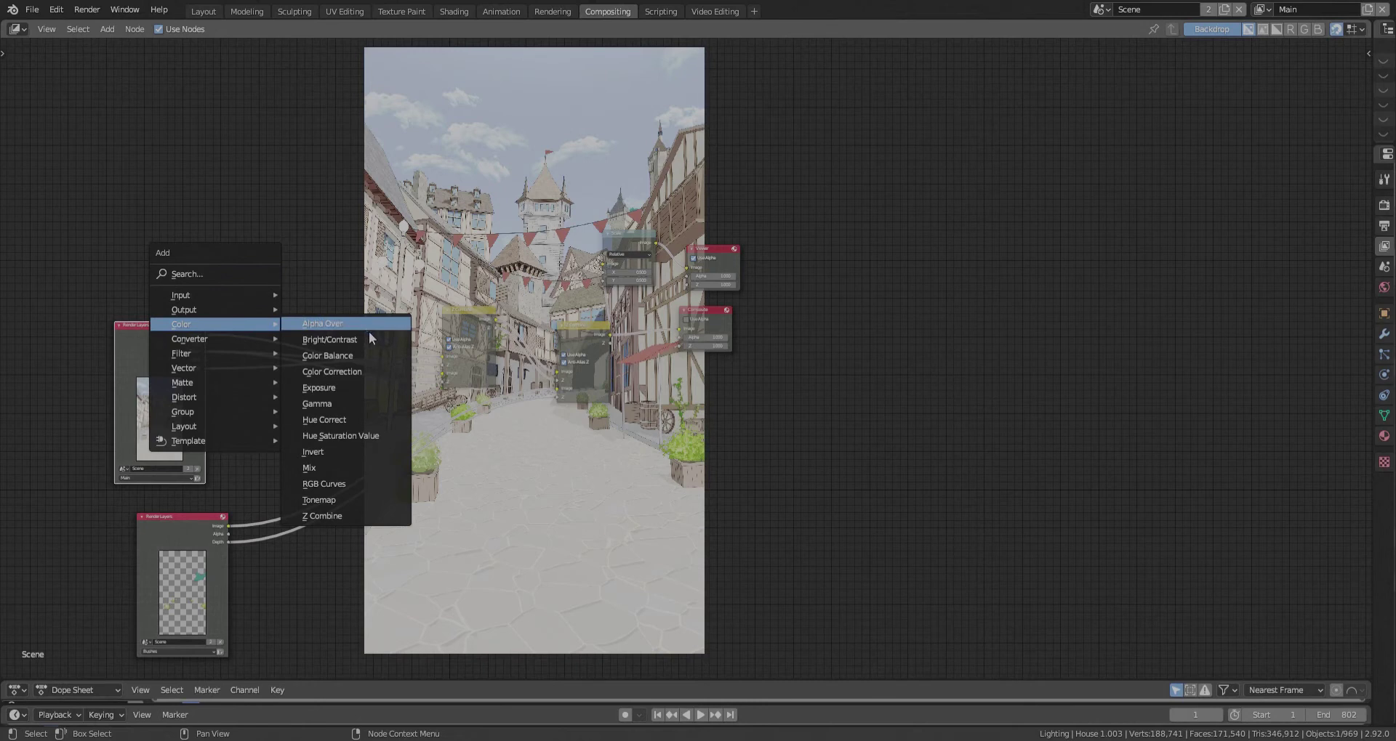
left_click(367, 372)
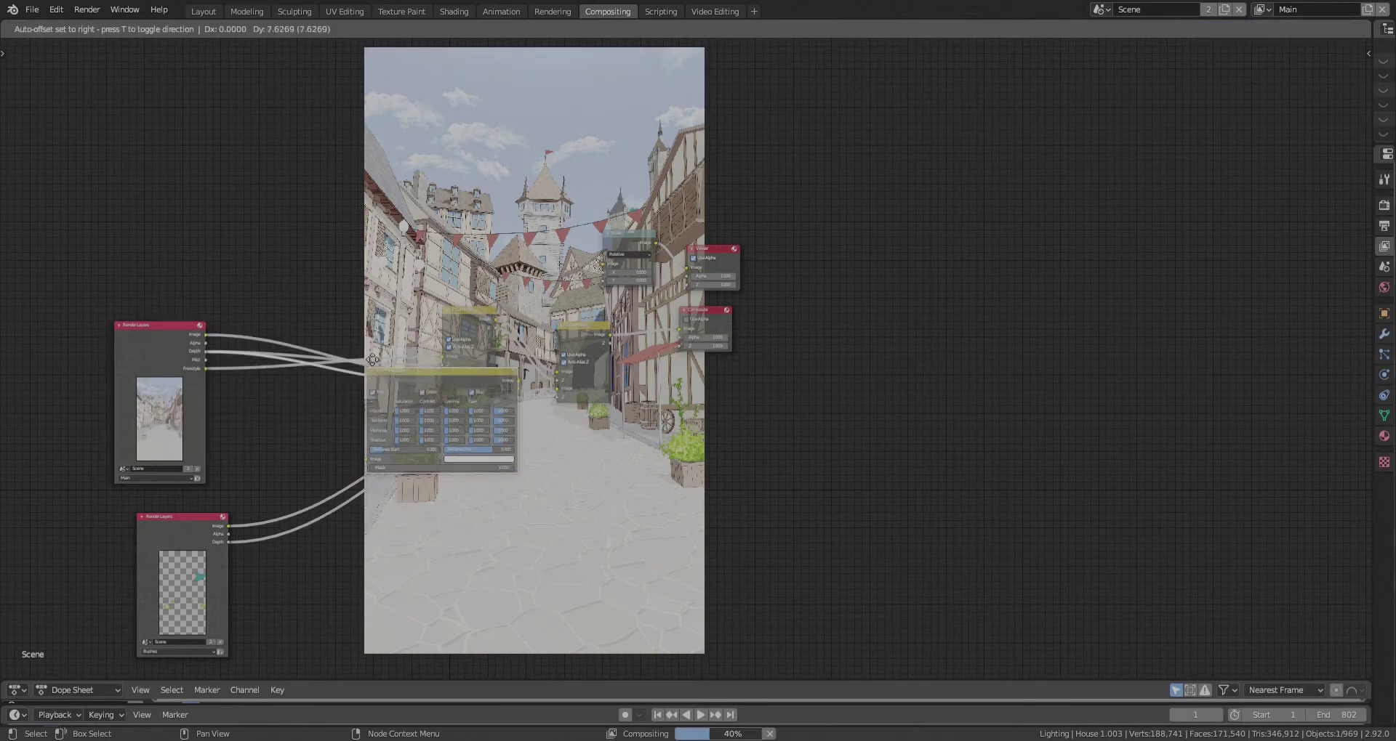
left_click(233, 241)
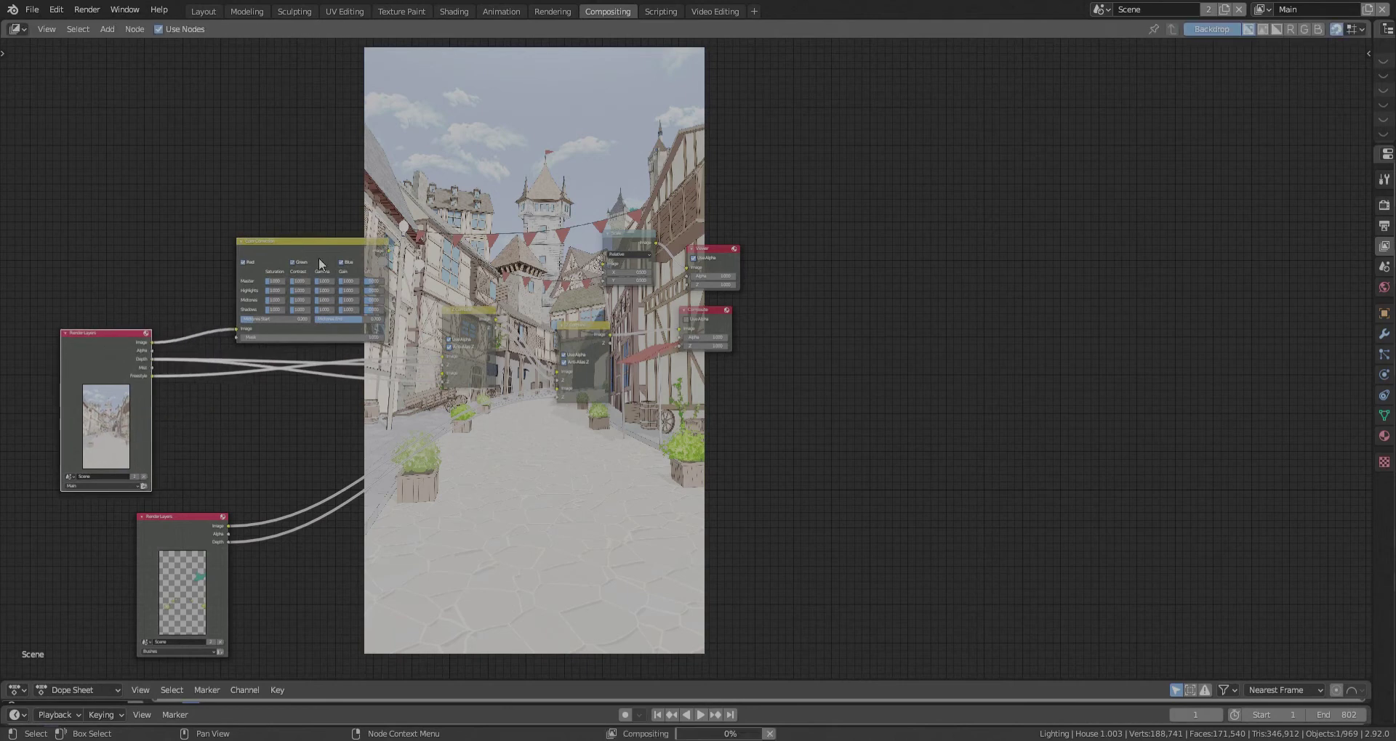
left_click_drag(302, 246, 333, 201)
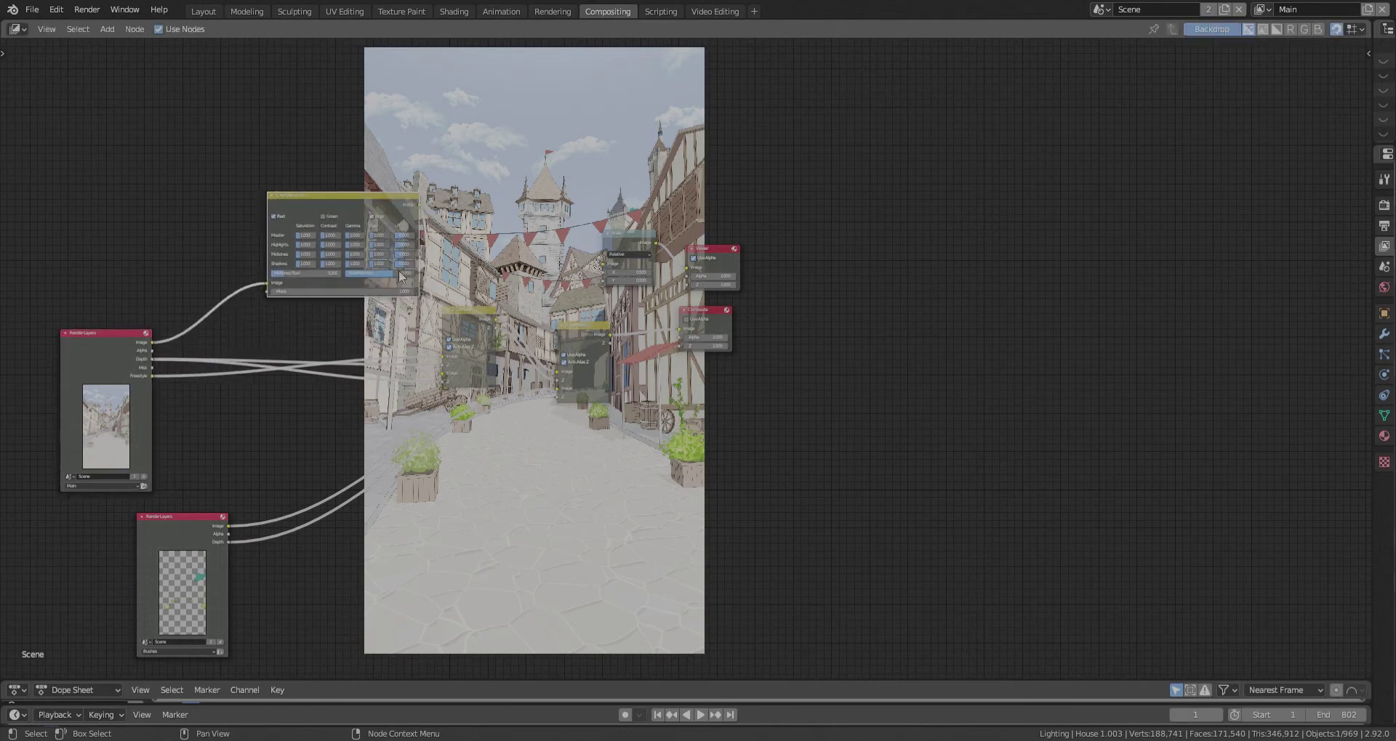
scroll(460, 324, "down", 3)
middle_click_drag(503, 341, 942, 291)
scroll(931, 313, "up", 3)
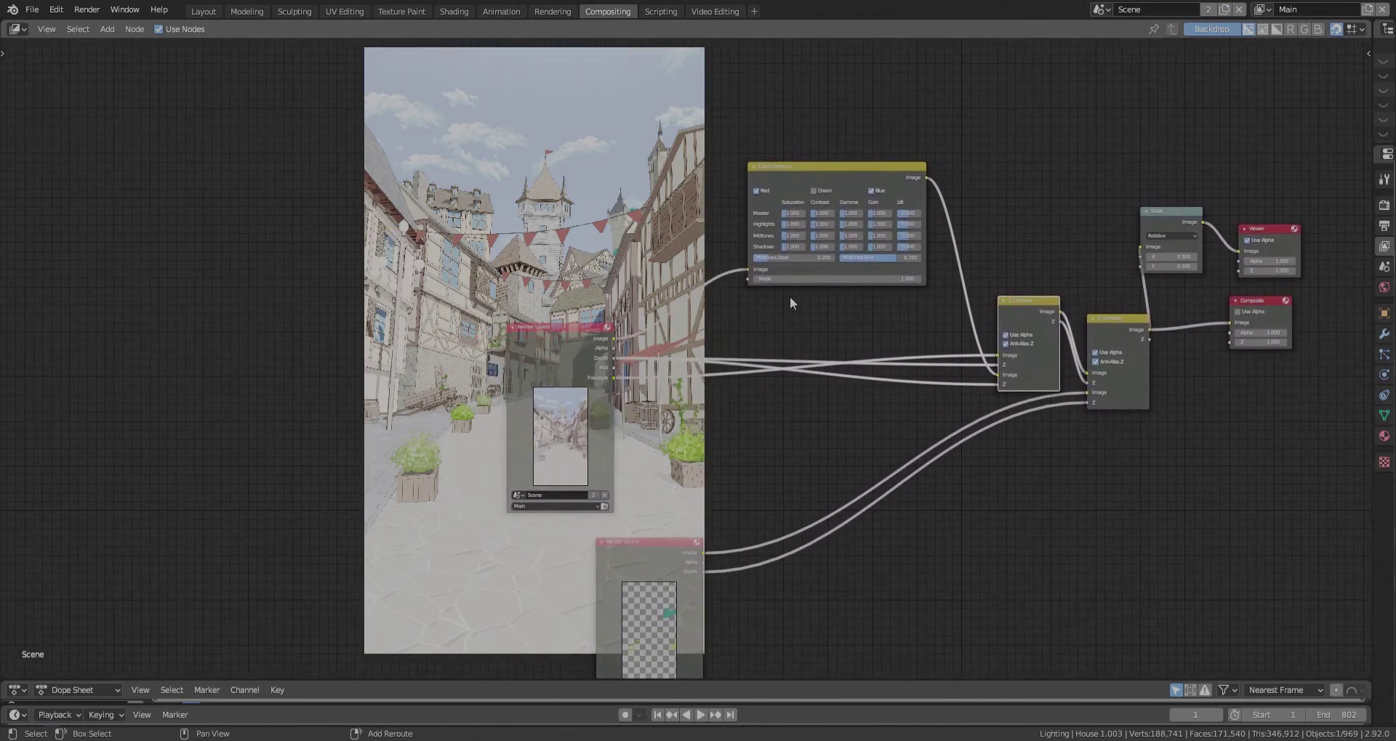
- Add a Color Balance node to the tree
key("shift+a")
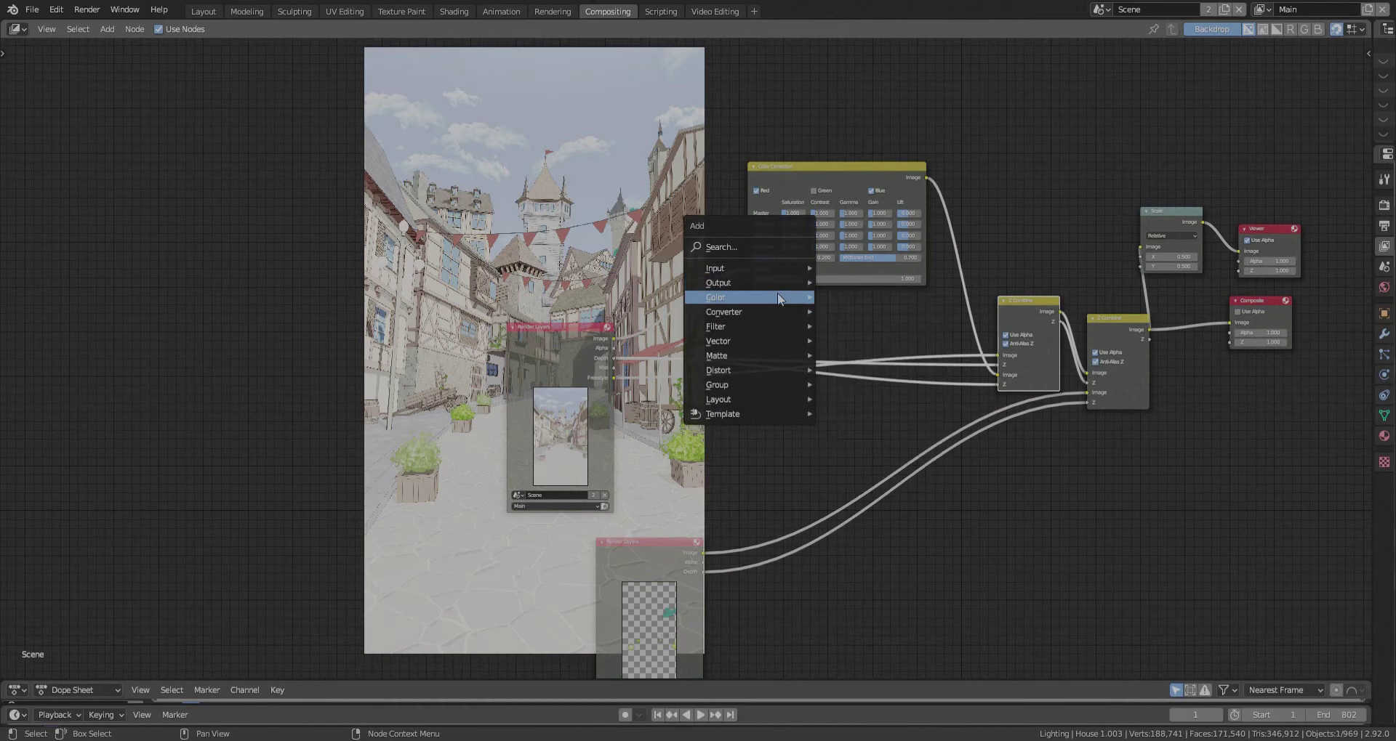
mouse_move(778, 297)
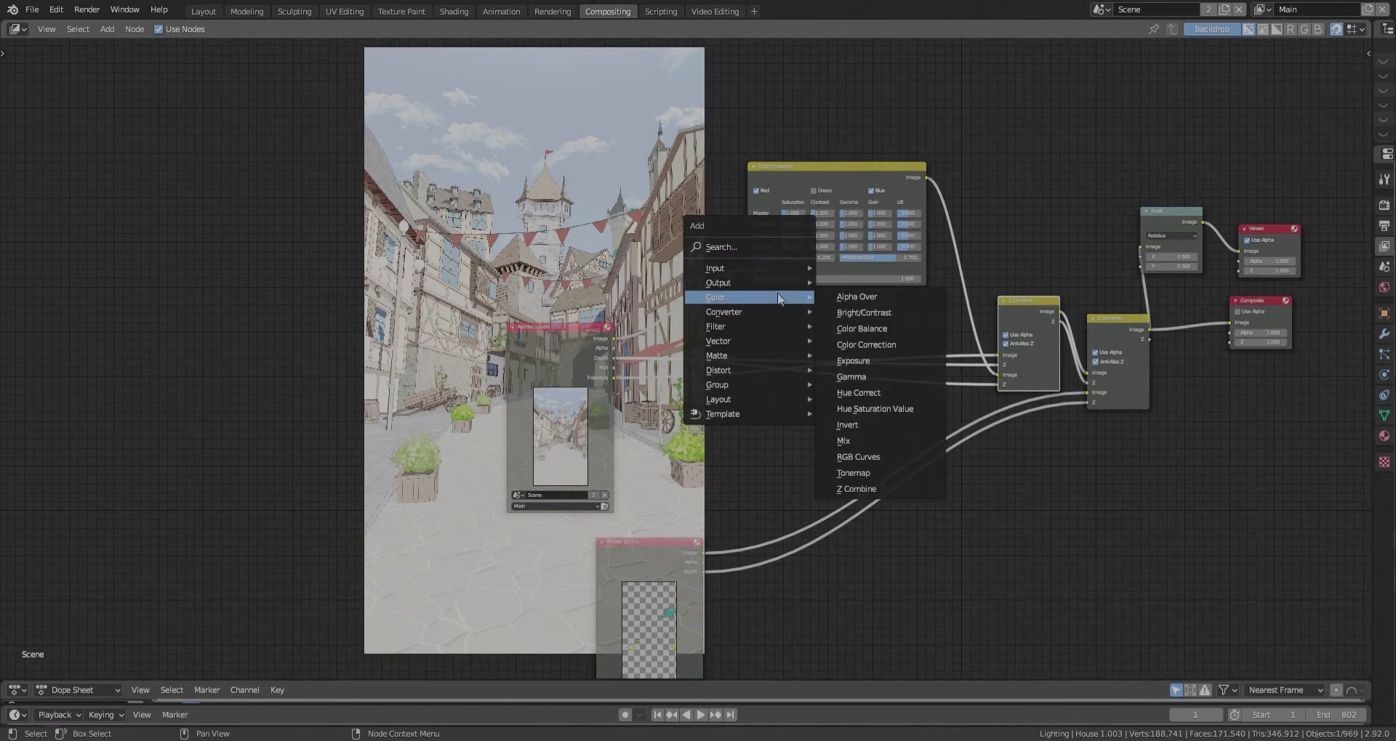
left_click(896, 331)
left_click(654, 193)
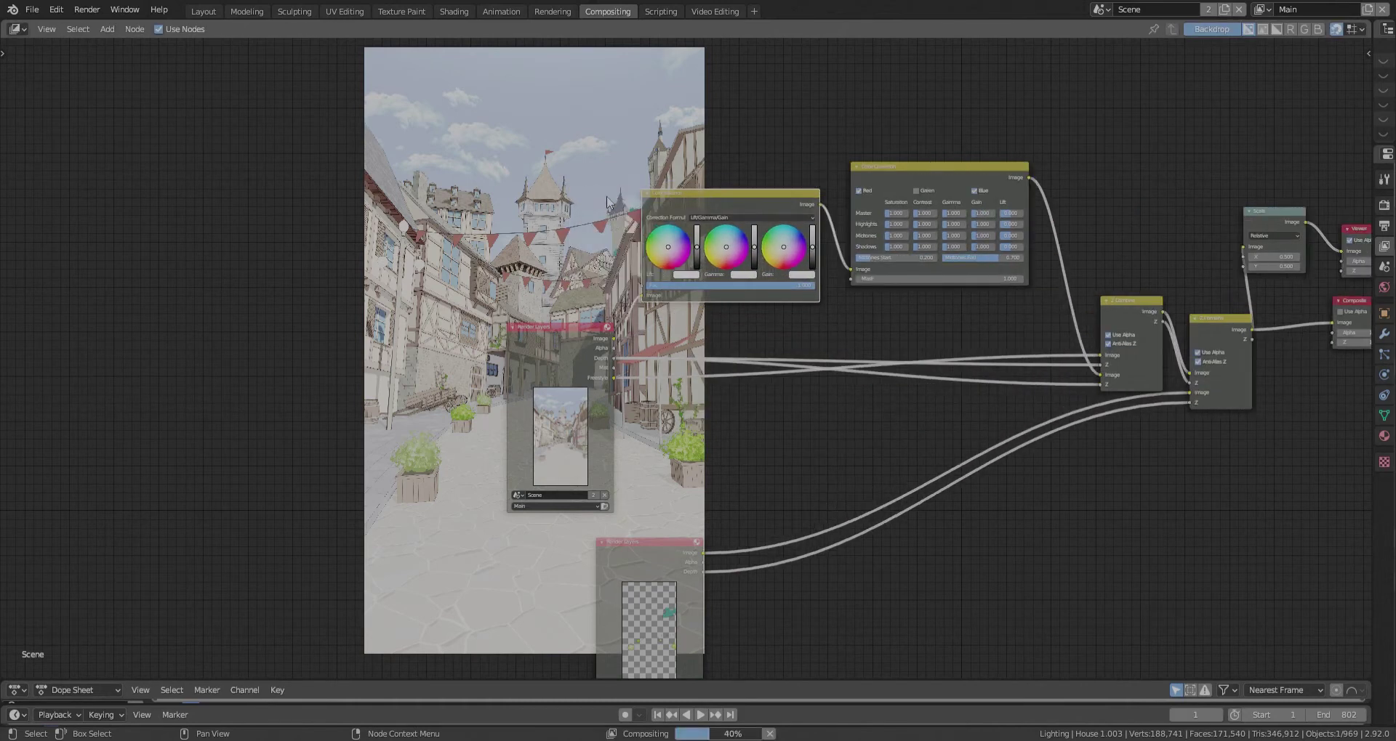
- Insert a Hue Correct node on the link right after Color Correction
key("shift+a")
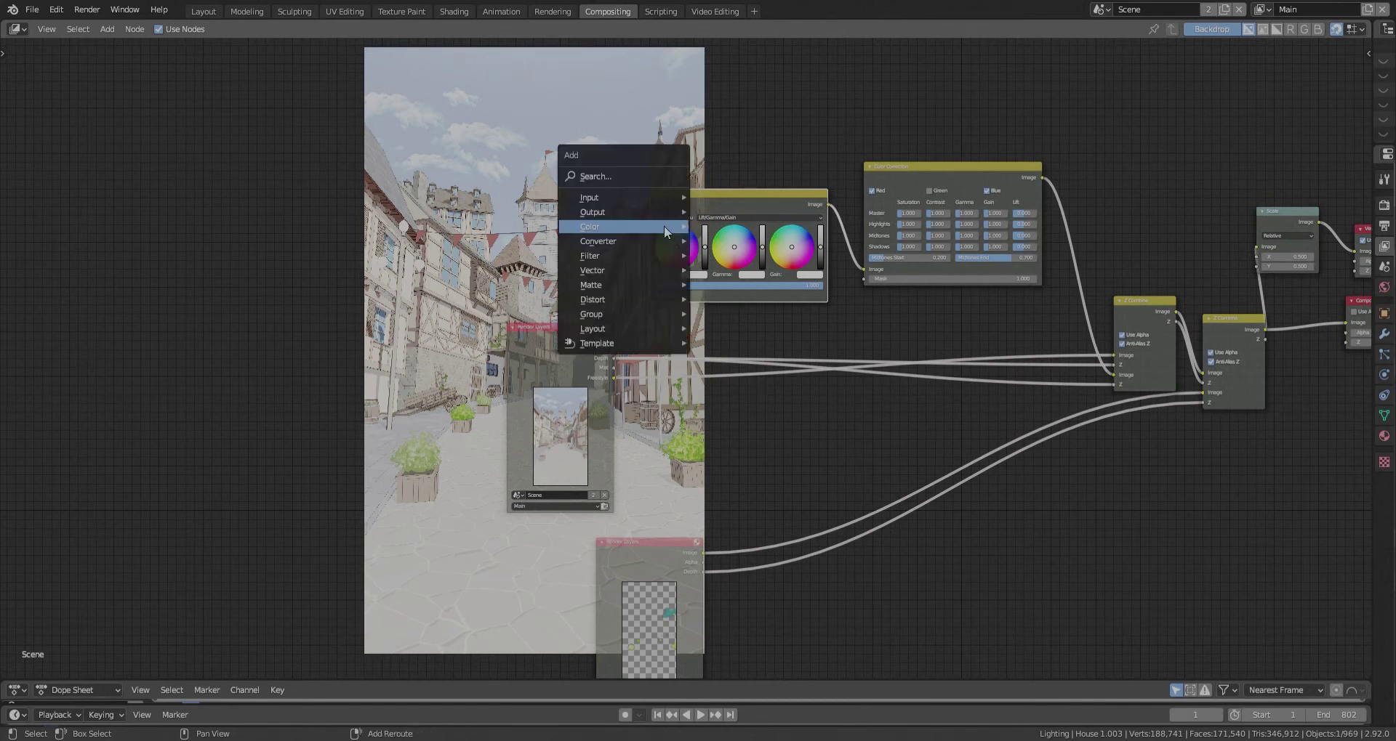
mouse_move(664, 231)
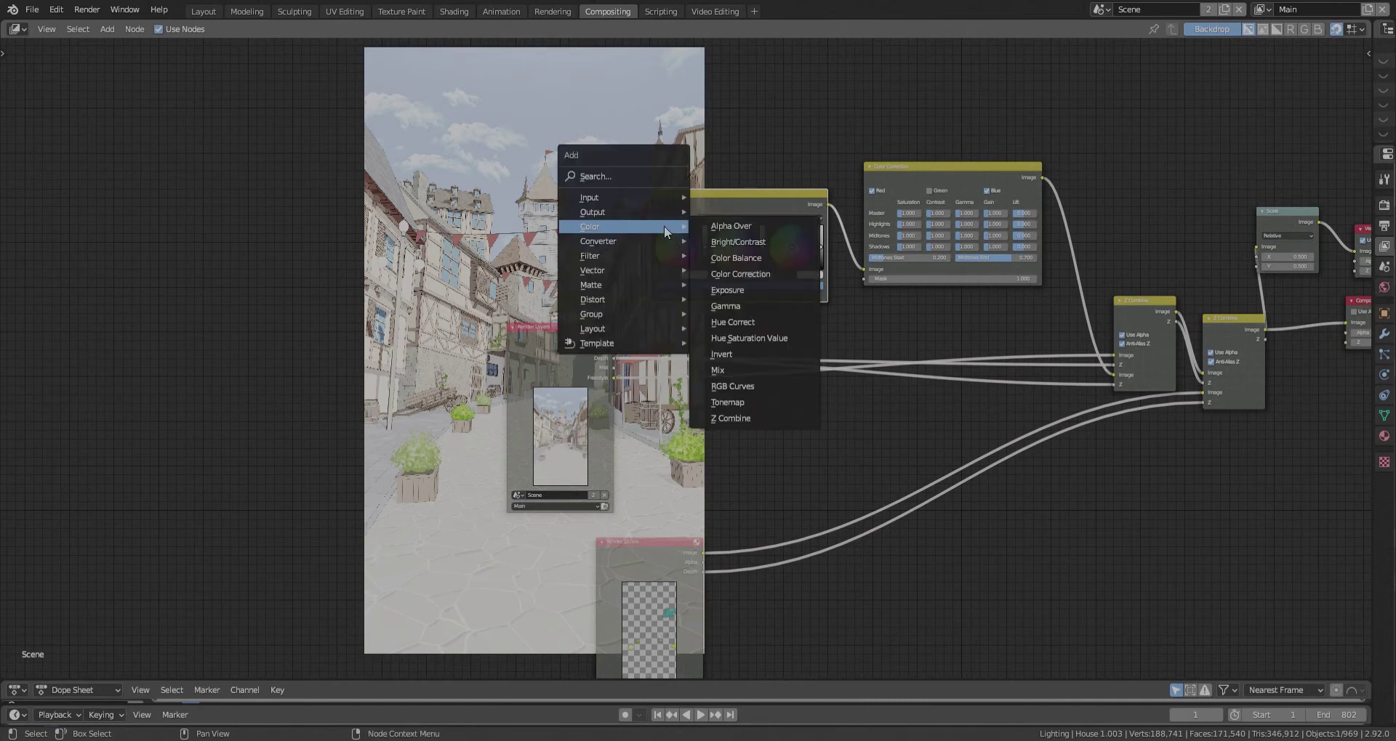
left_click(769, 322)
left_click(1083, 172)
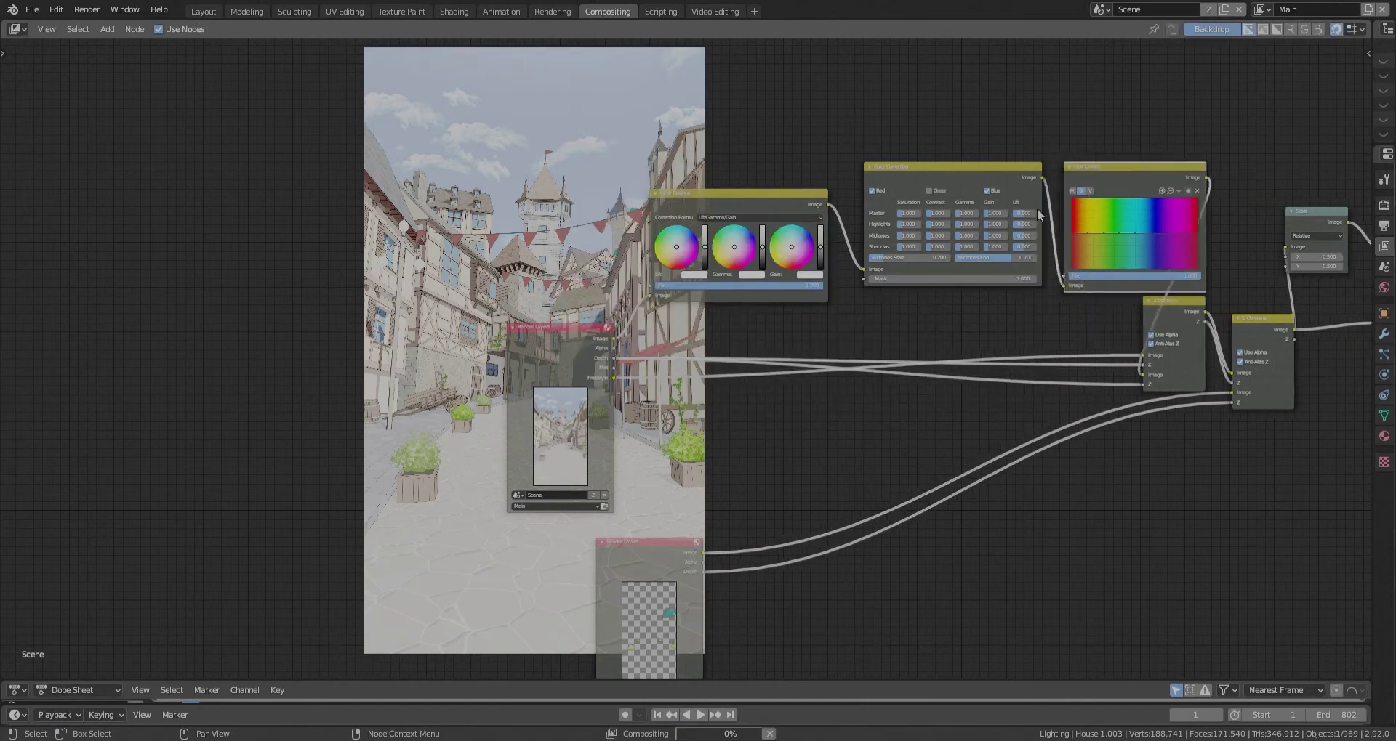
middle_click_drag(825, 259, 376, 260)
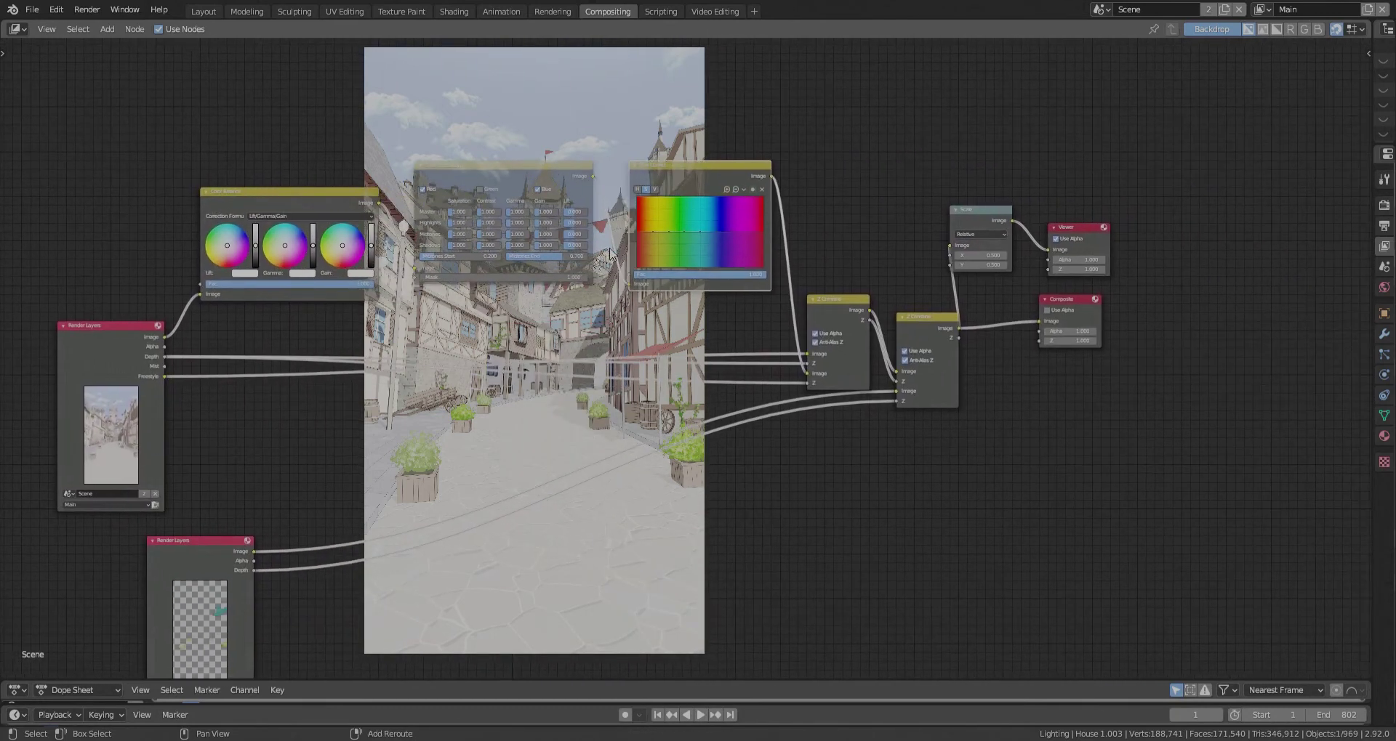
- Insert an RGB Curves node after Hue Correct
key("shift+a")
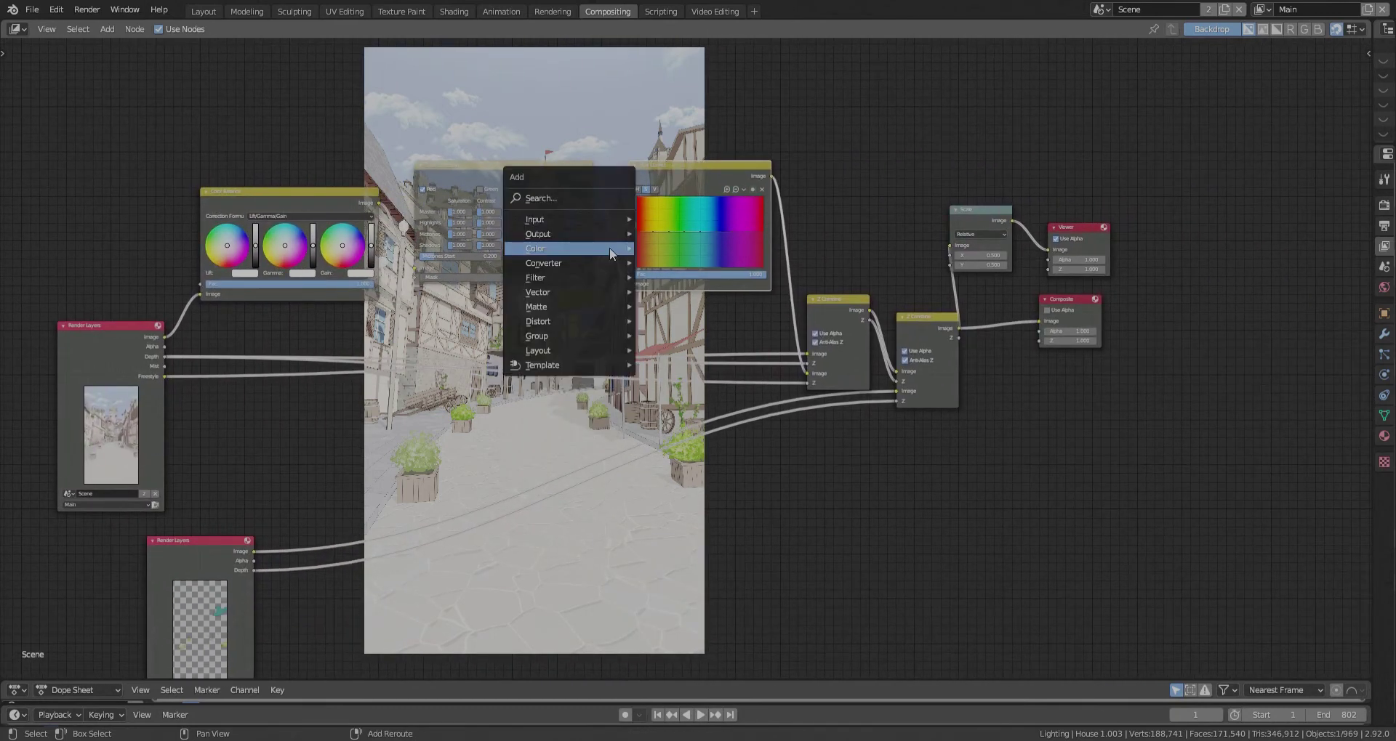
left_click(560, 199)
type("curves")
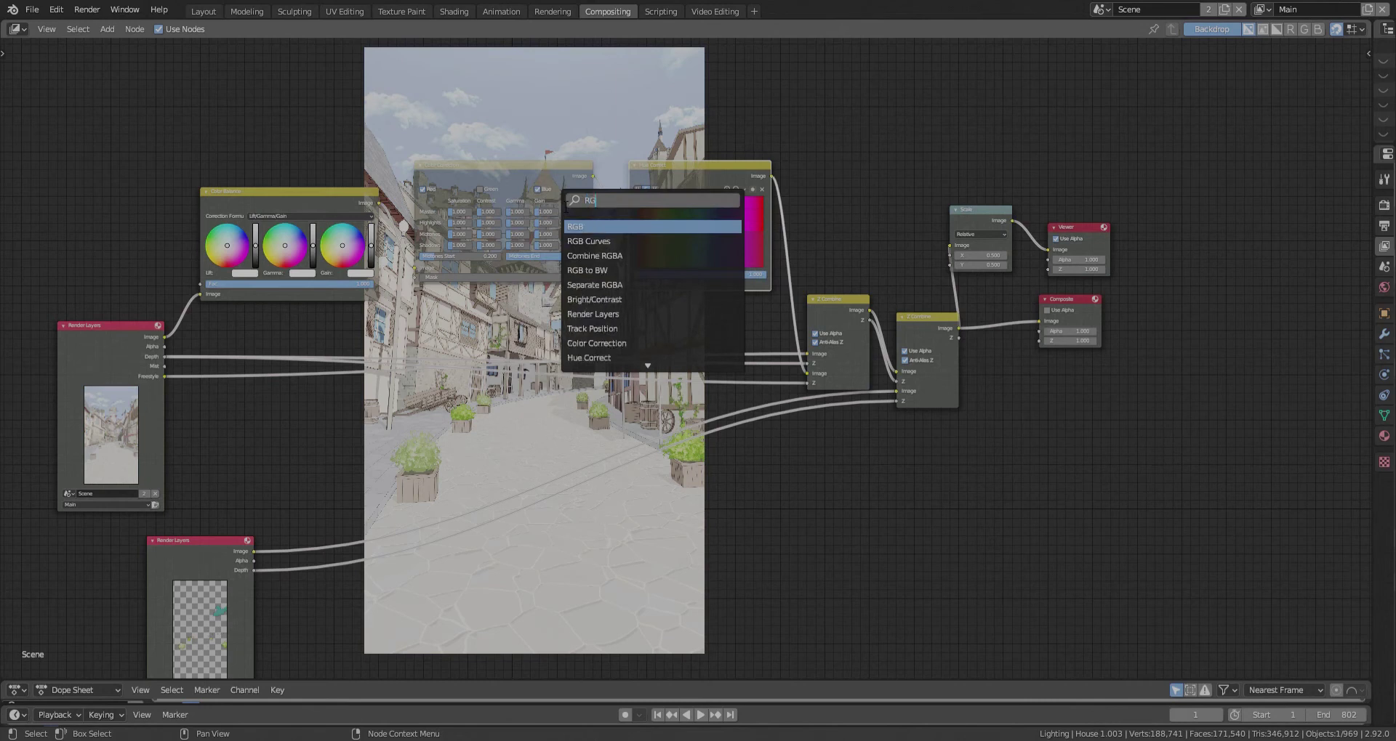
key("Return")
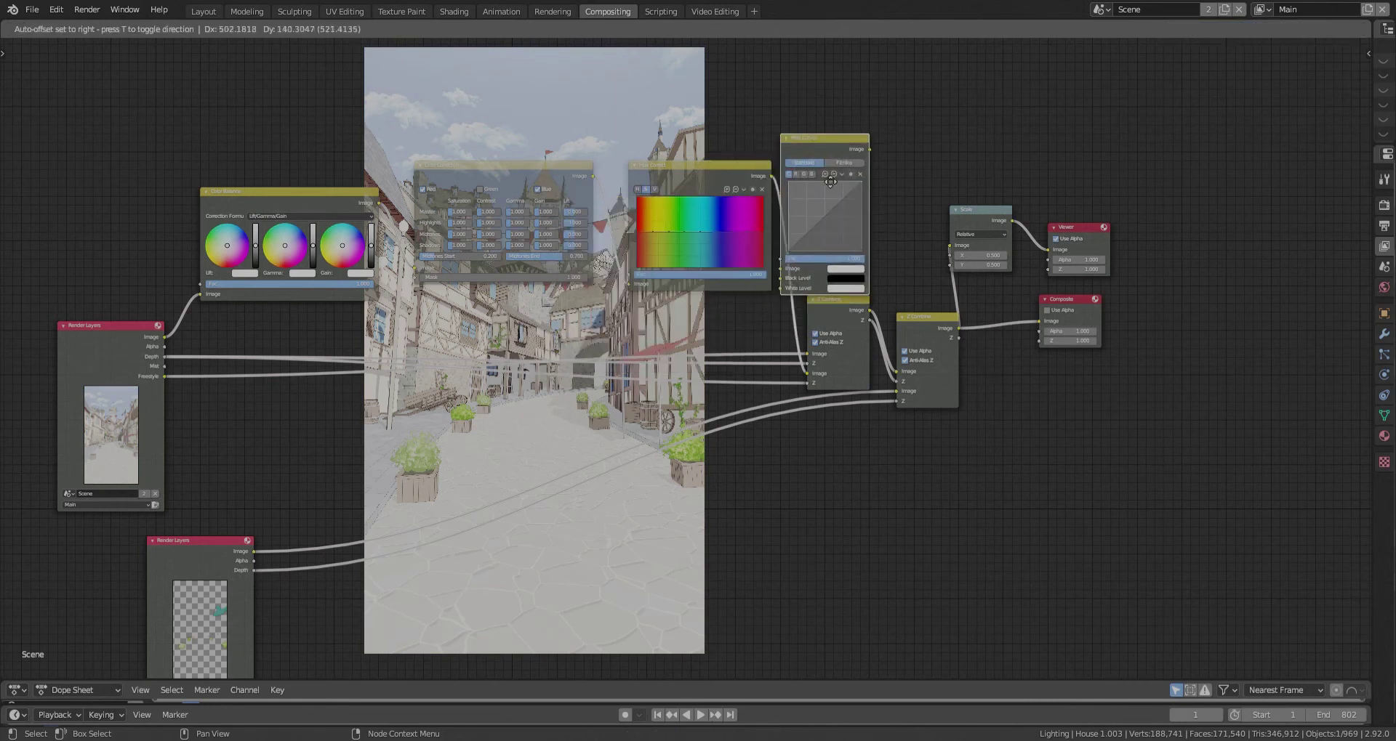
left_click(906, 147)
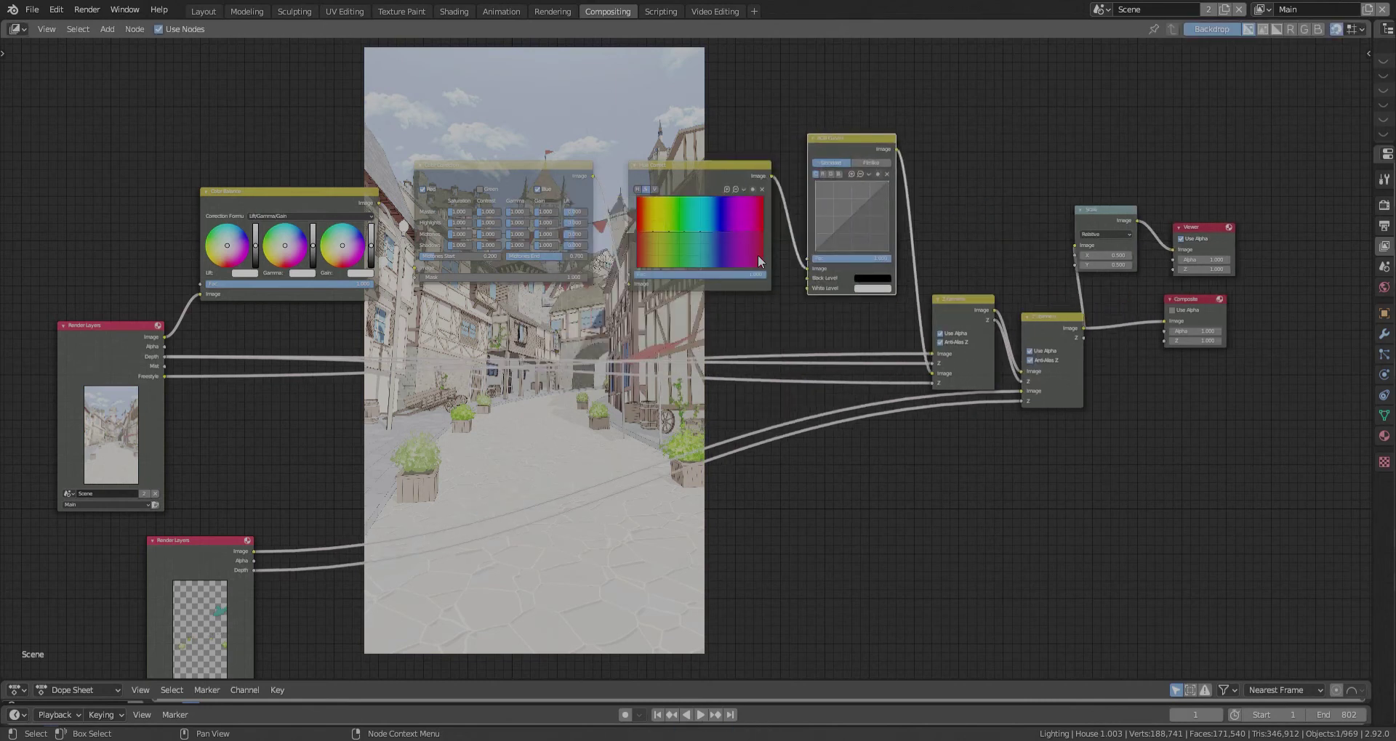
- Insert a Mix node after RGB Curves and set its blend mode to Add
scroll(757, 258, "down", 1)
key("shift+a")
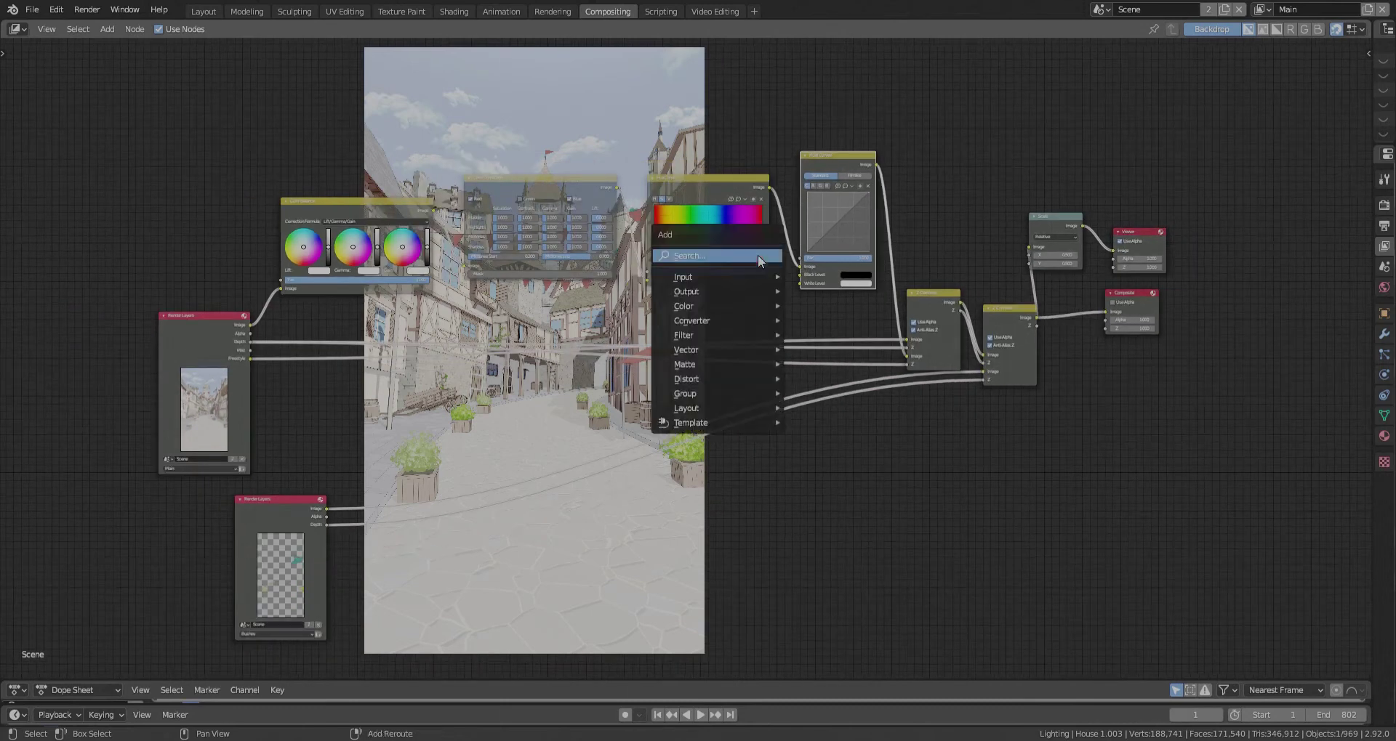
left_click(746, 255)
type("MIX")
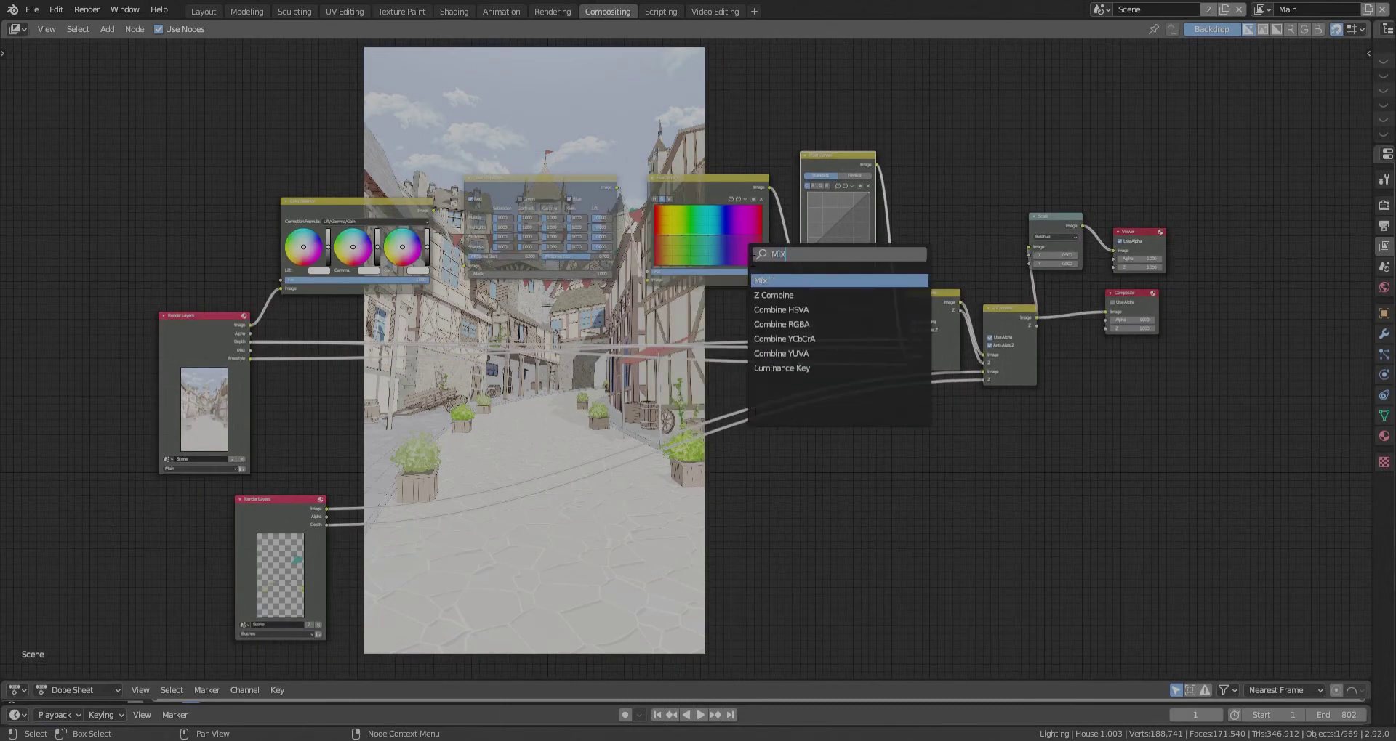
left_click(786, 279)
left_click(906, 221)
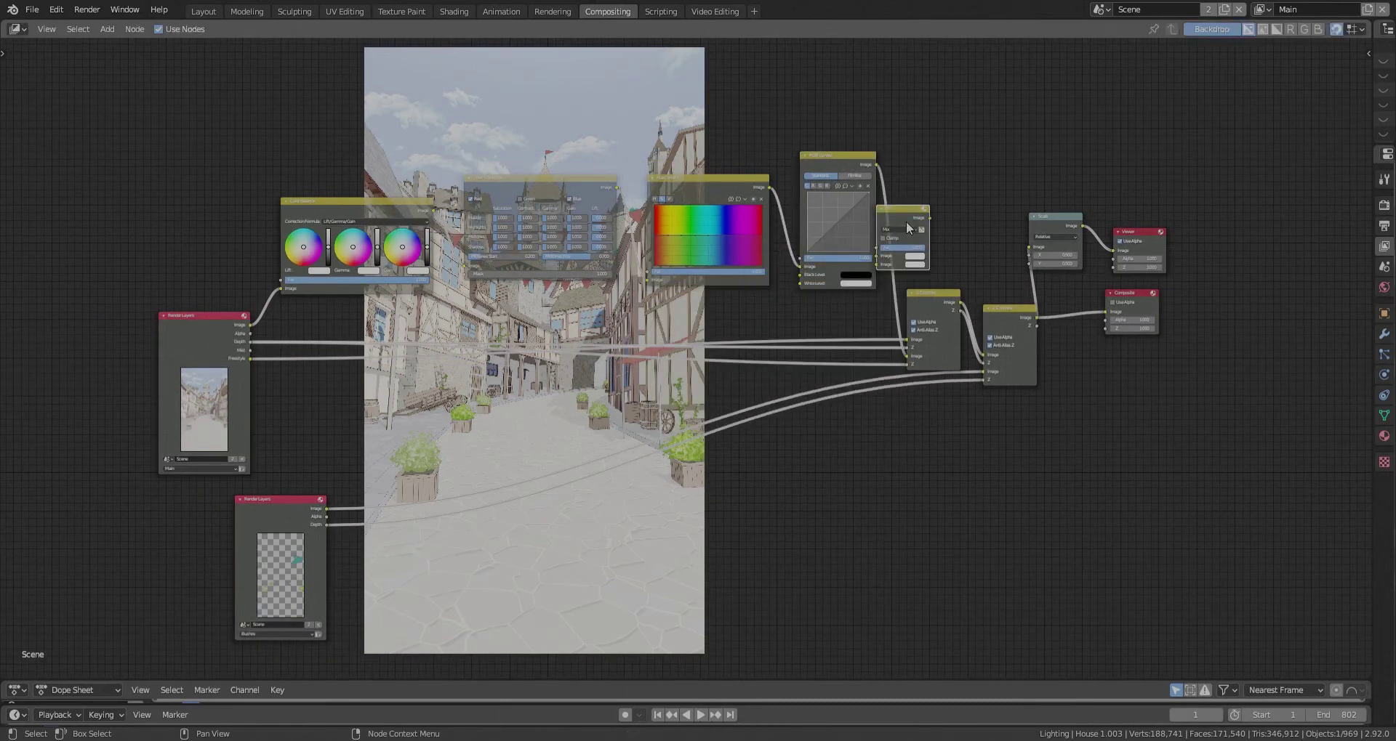
middle_click_drag(873, 282, 791, 265)
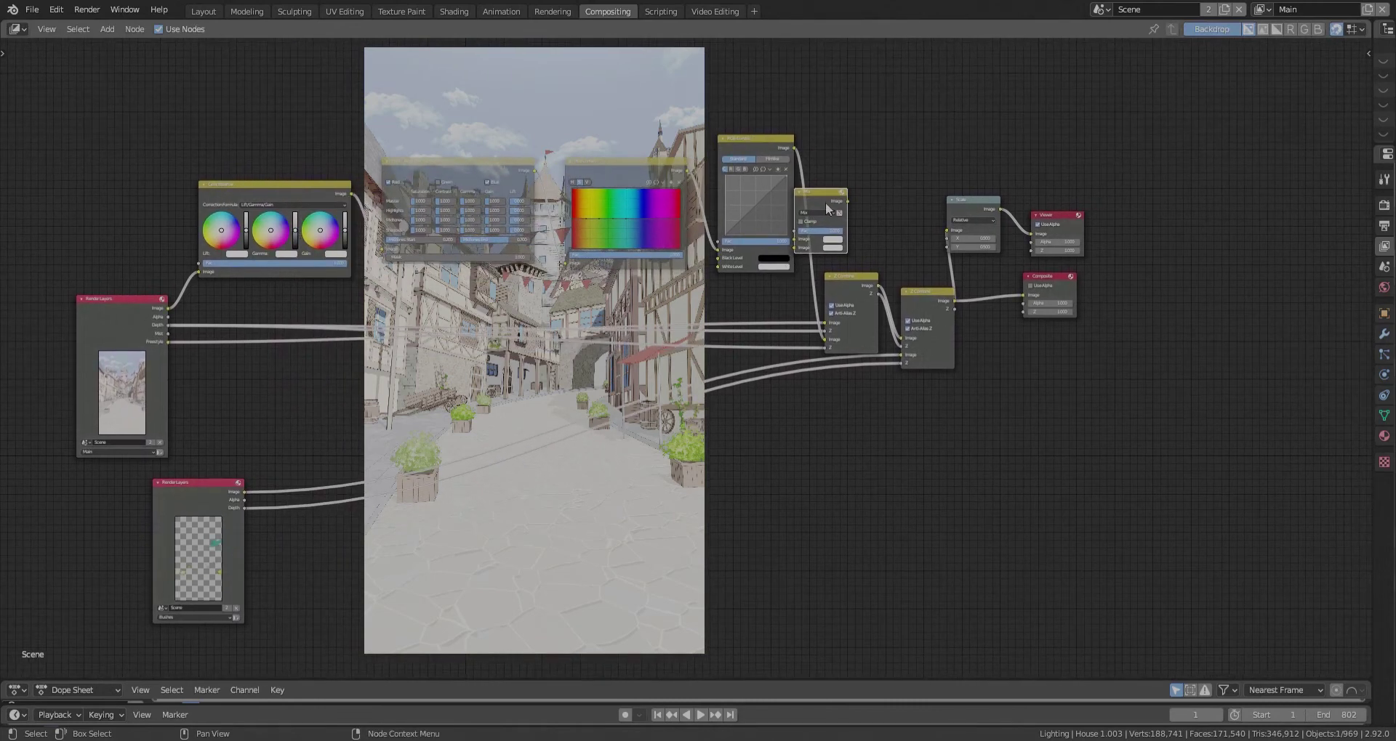
key("g")
left_click(835, 216)
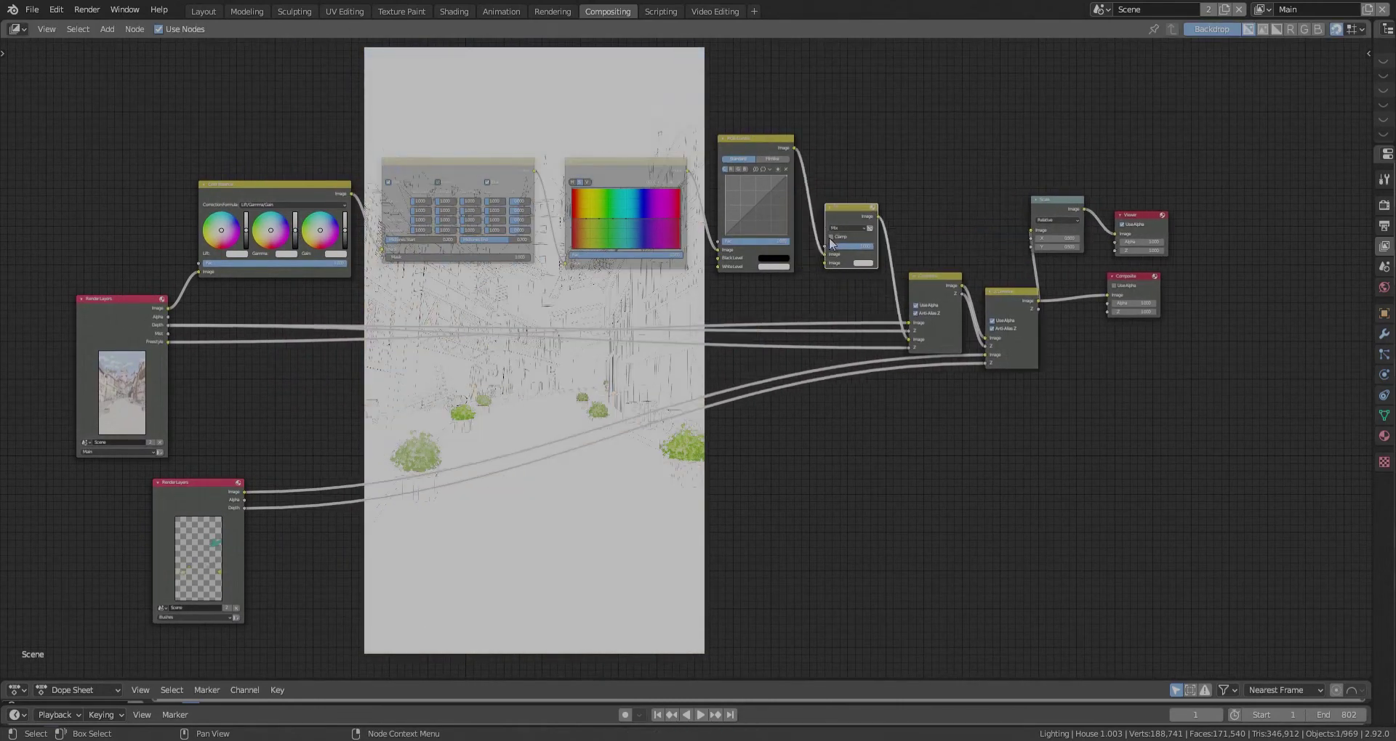
scroll(854, 241, "up", 1)
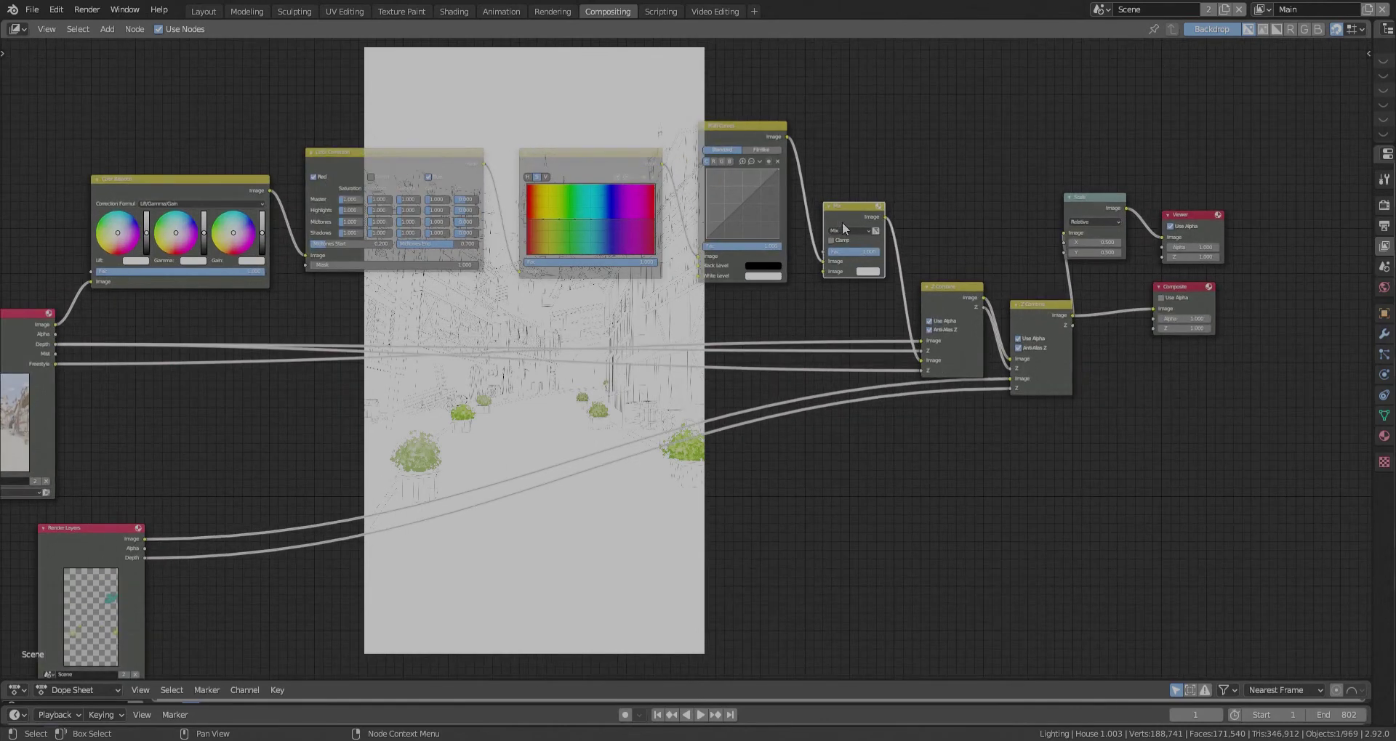
left_click(851, 230)
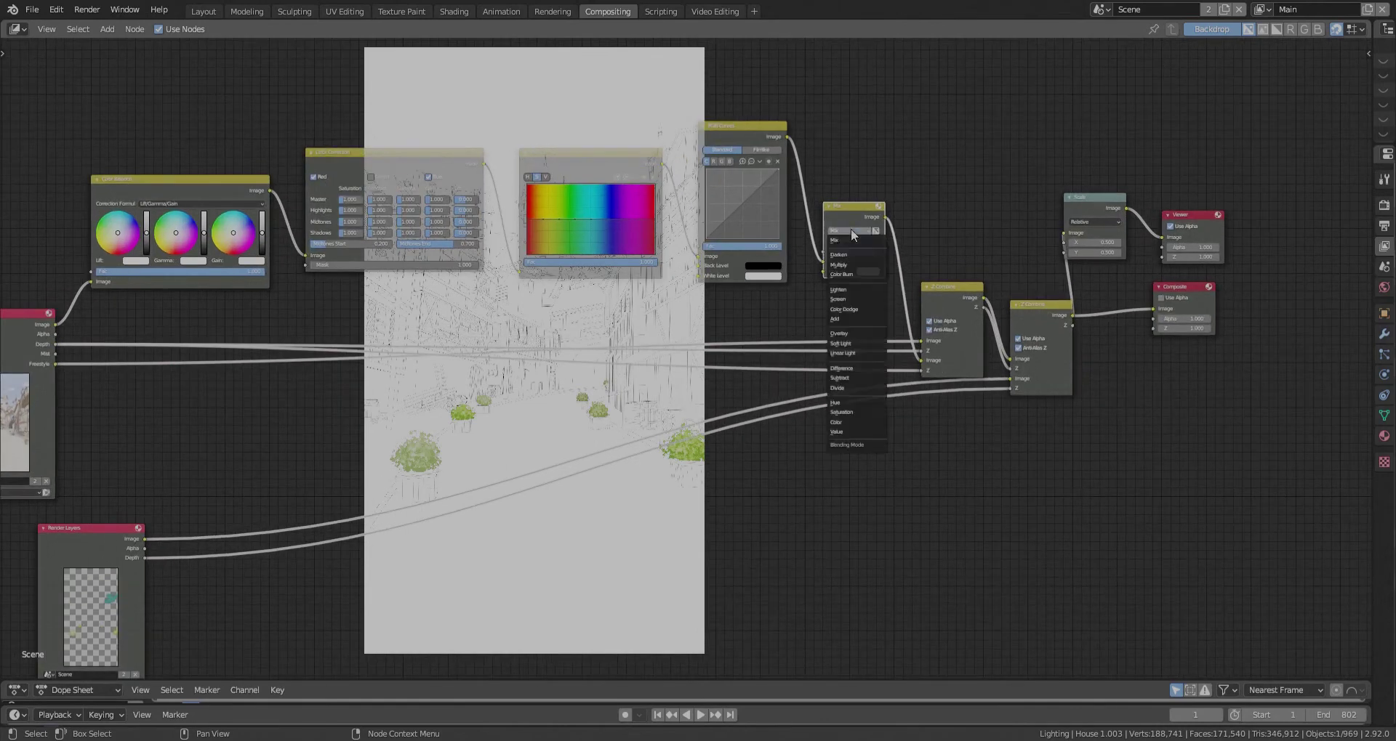
left_click(847, 320)
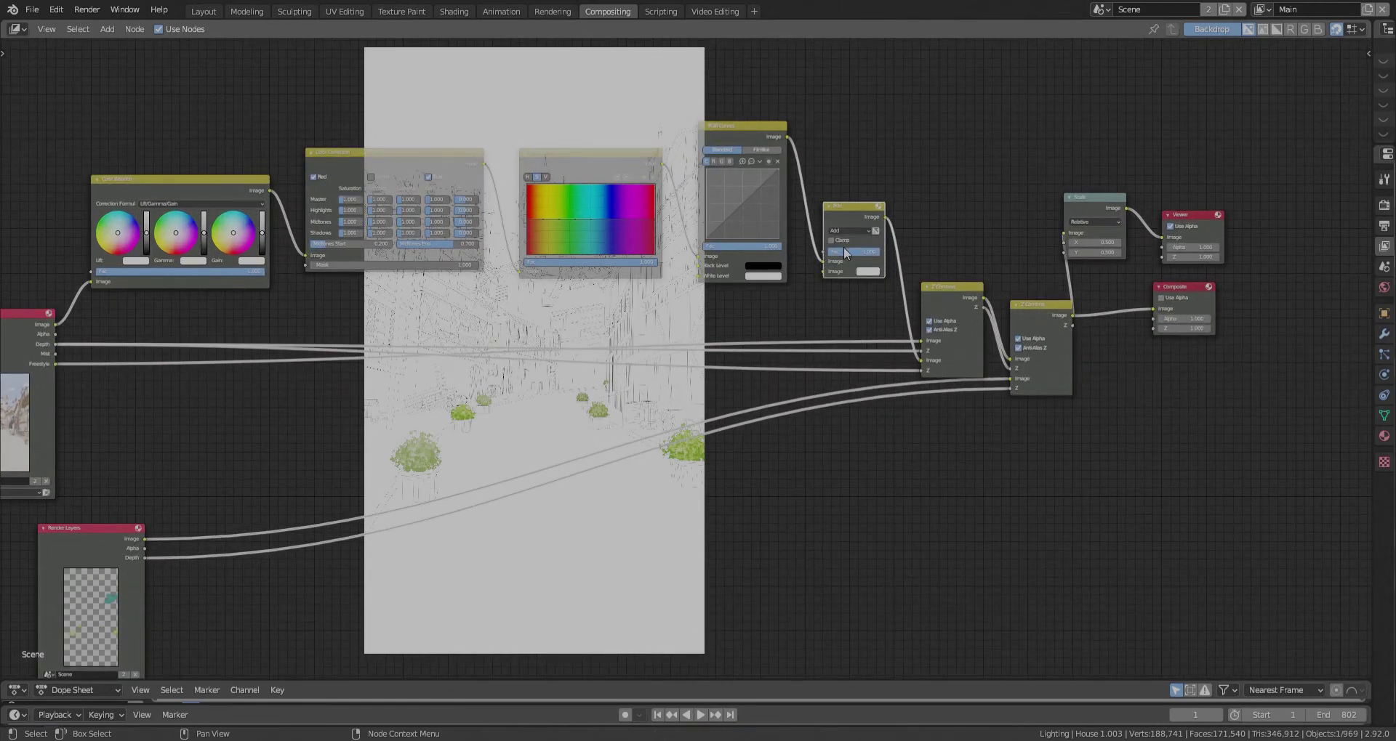
- Add a ColorRamp node beside the grading chain
key("shift+a")
left_click(688, 309)
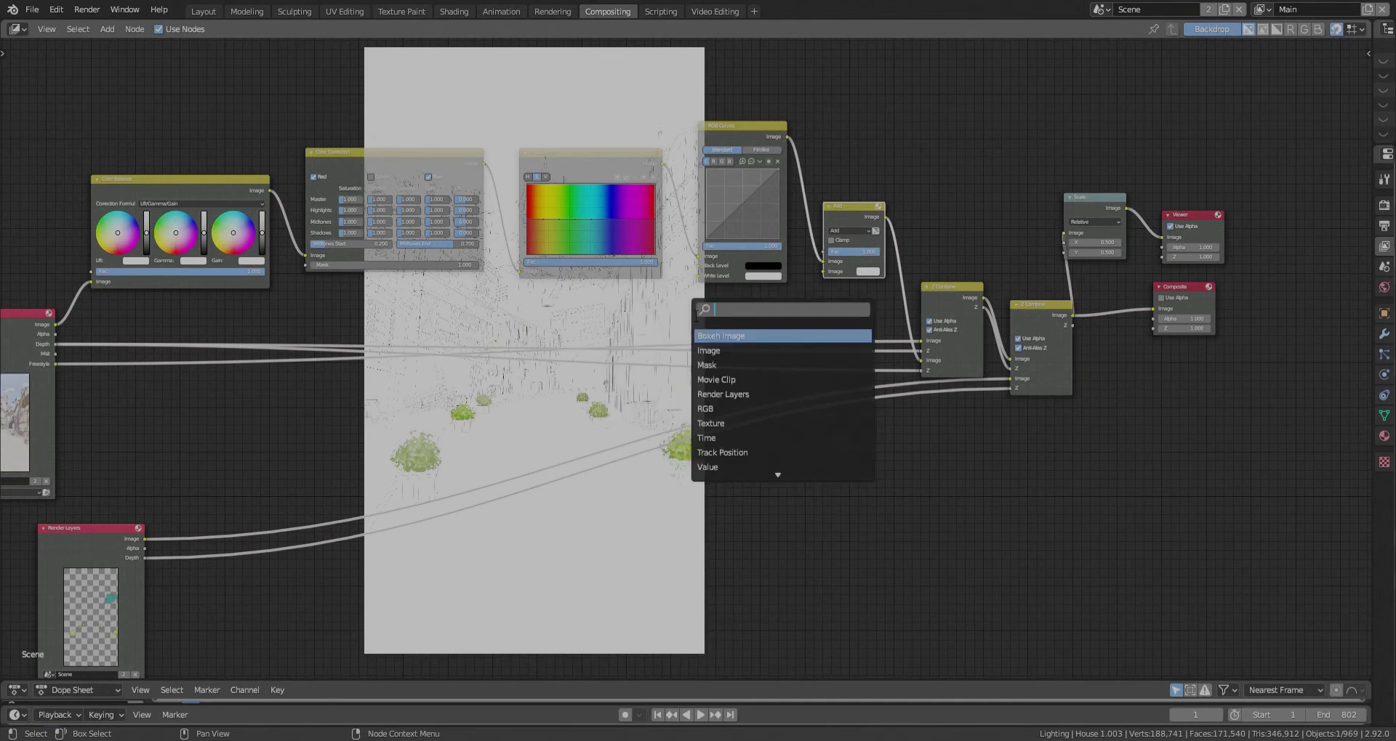
type("colo")
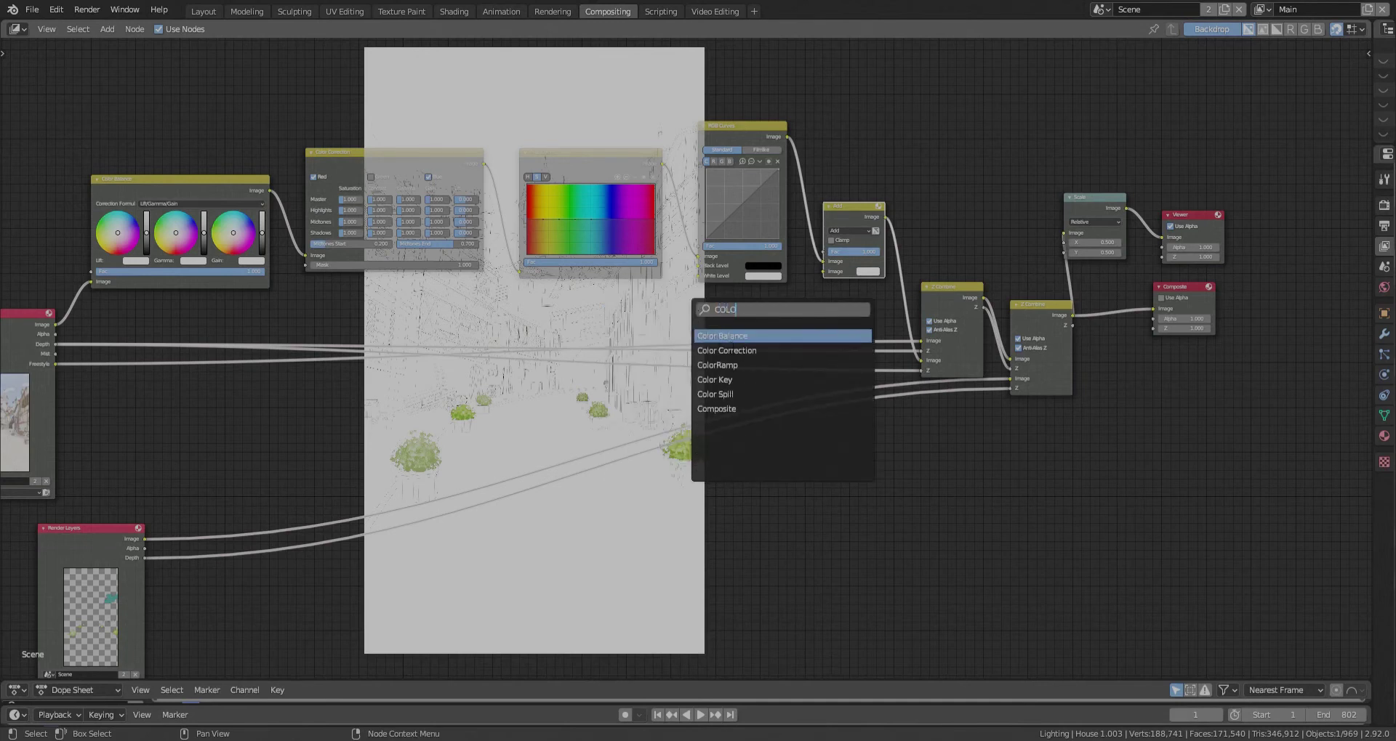
left_click(720, 365)
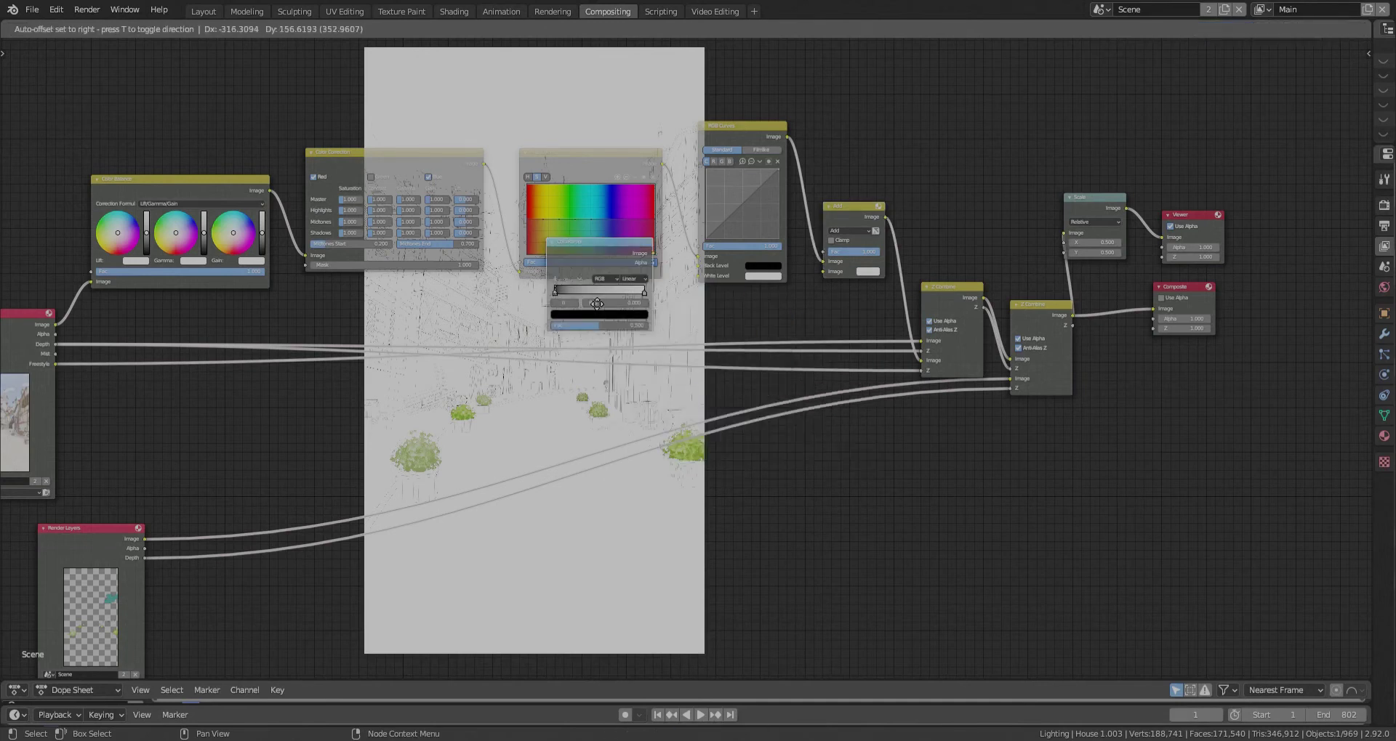
left_click(597, 304)
- Drive the ColorRamp with the Mist pass and feed its output into the Add Mix node
left_click_drag(54, 354, 547, 325)
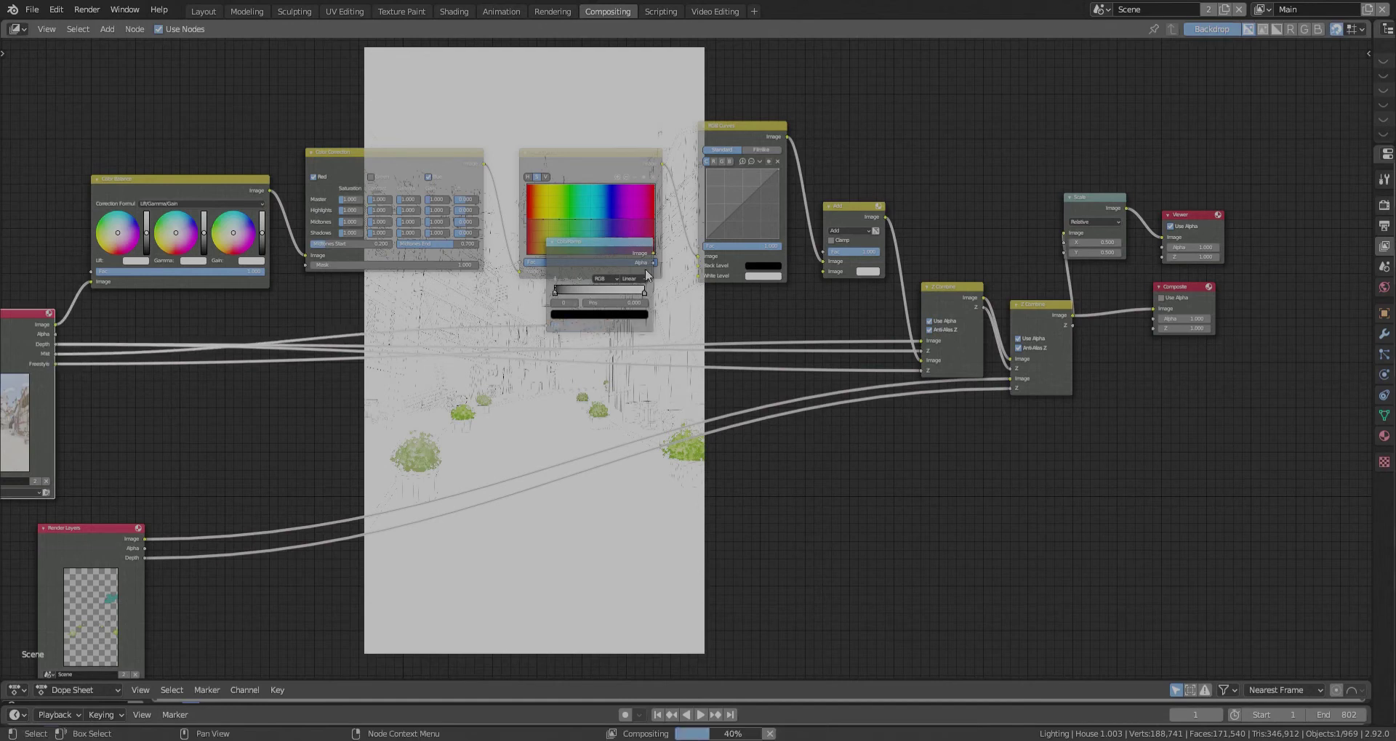
left_click_drag(652, 253, 843, 268)
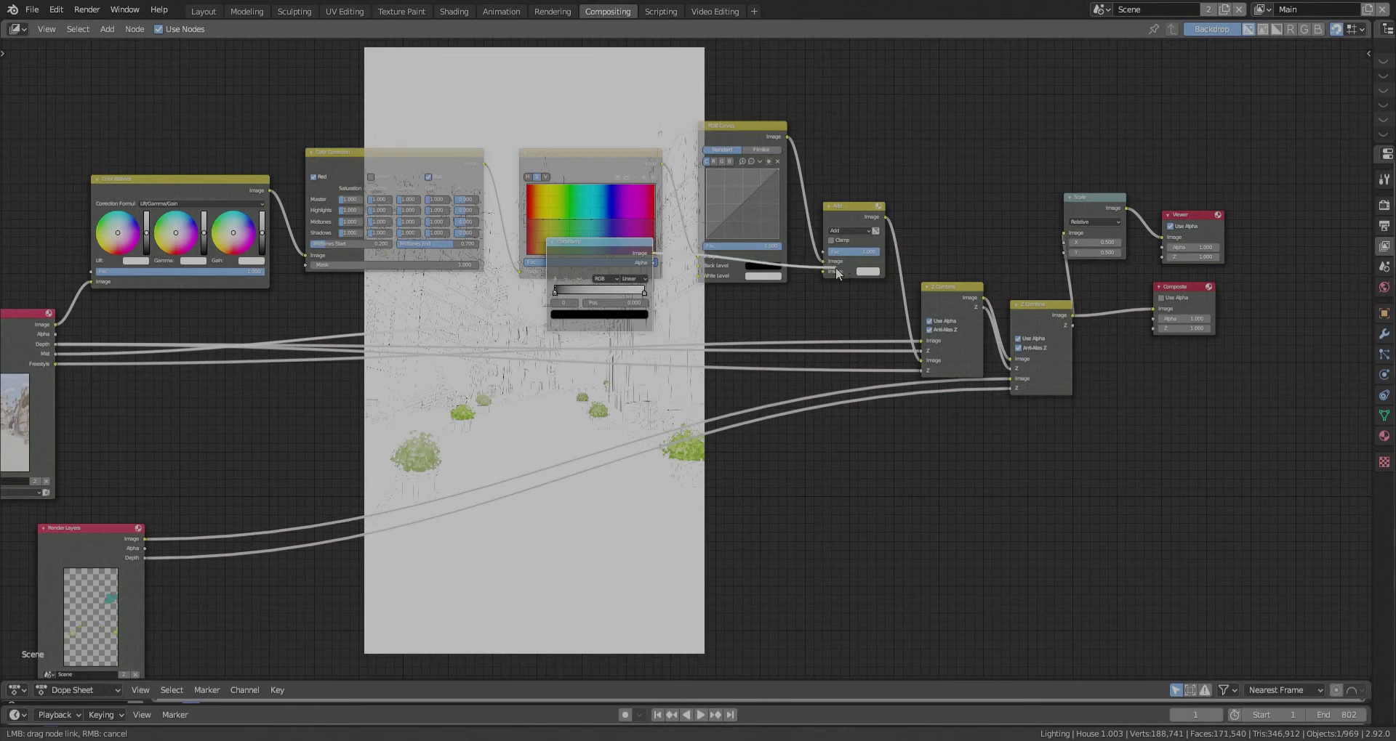
scroll(455, 256, "down", 2)
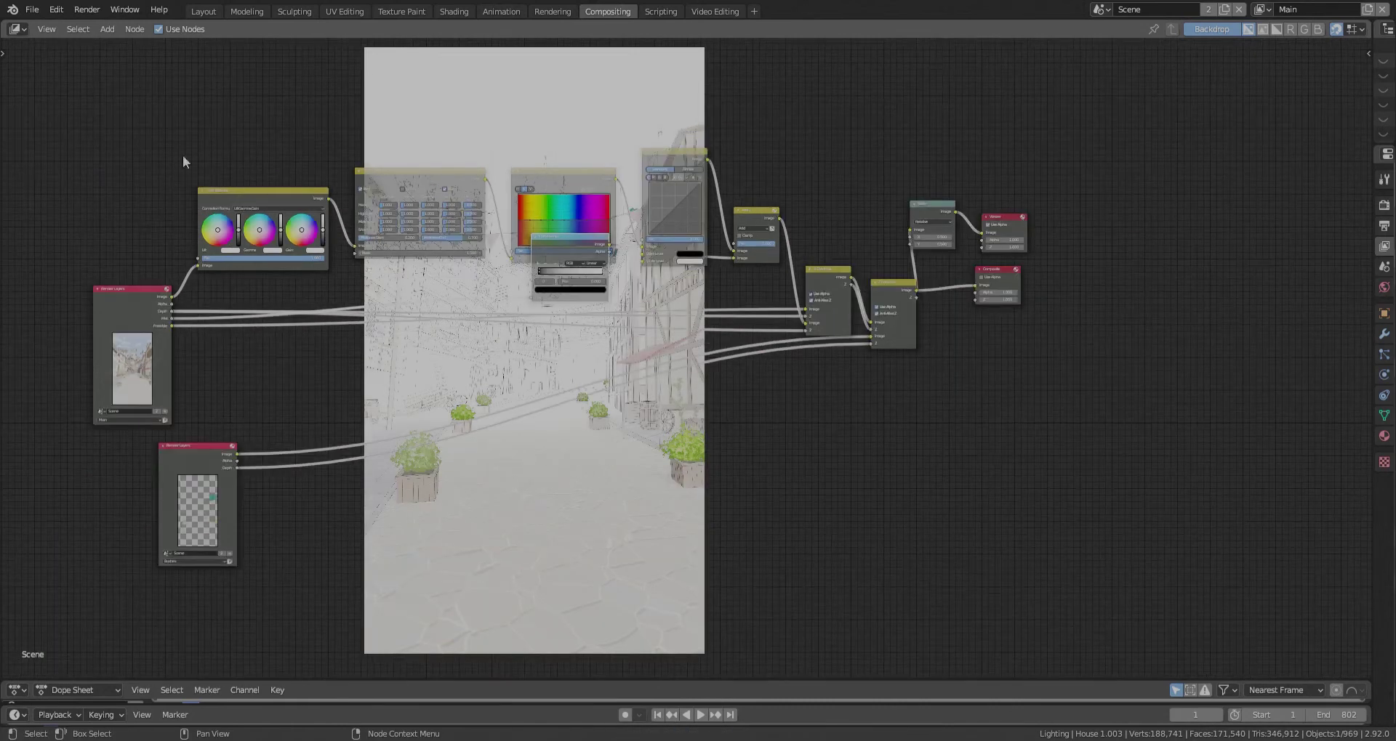
left_click_drag(149, 147, 623, 169)
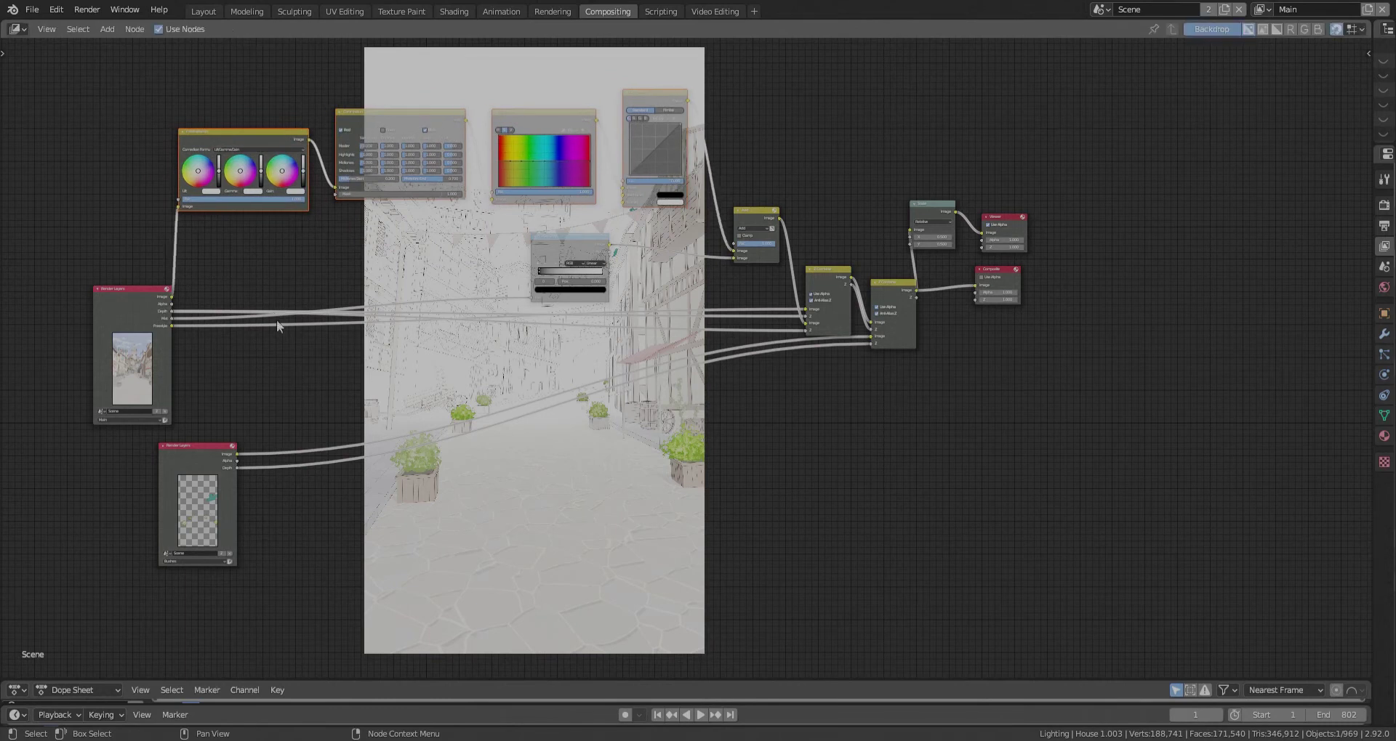
key("shift+a")
- Add a Sun Beams node fed by the Add Mix node's result
type("G")
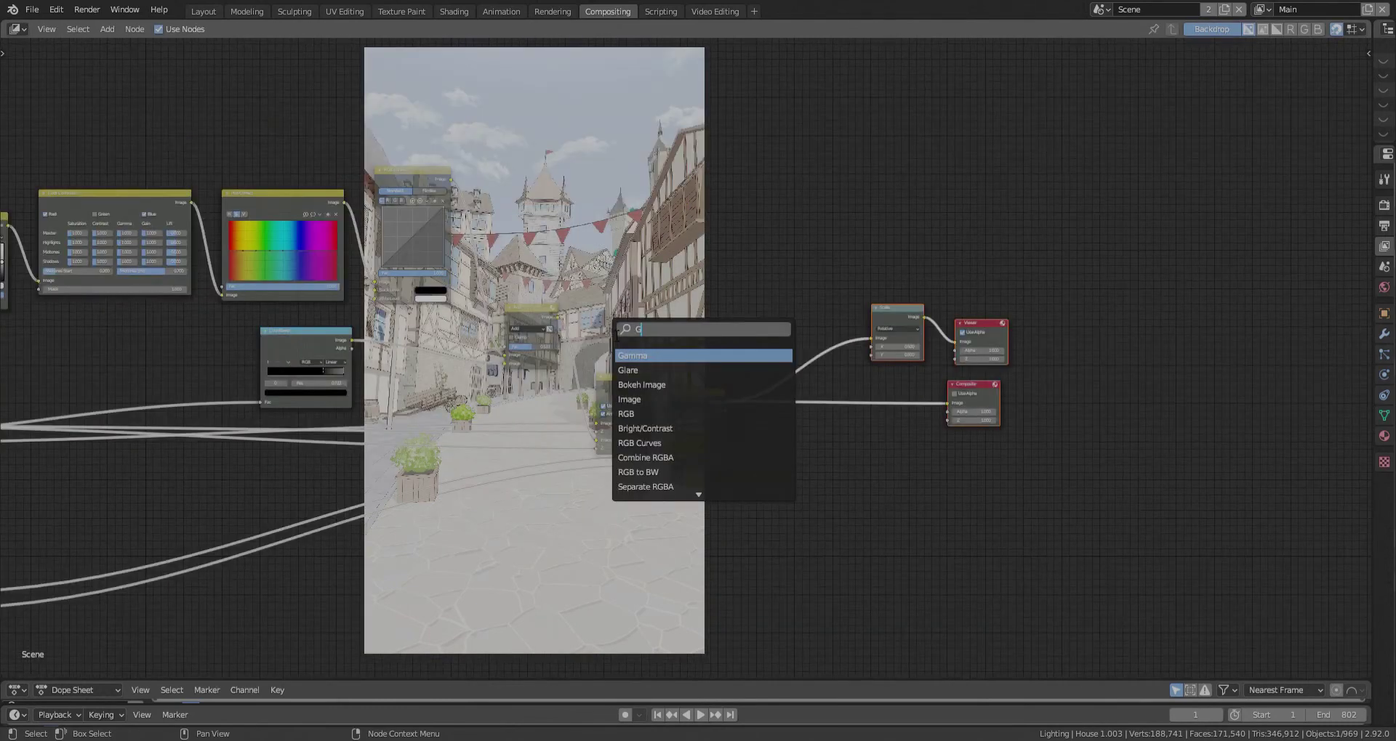
key("BackSpace")
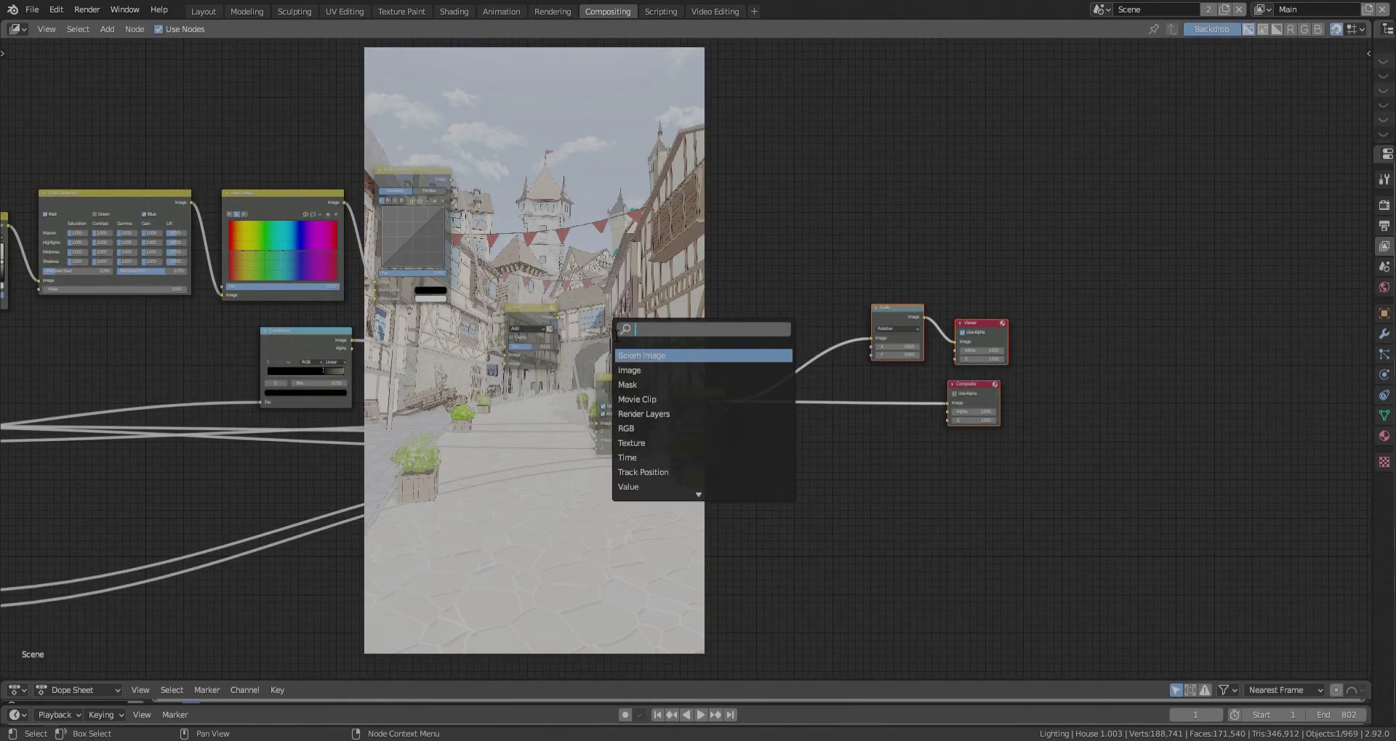
type("SUN")
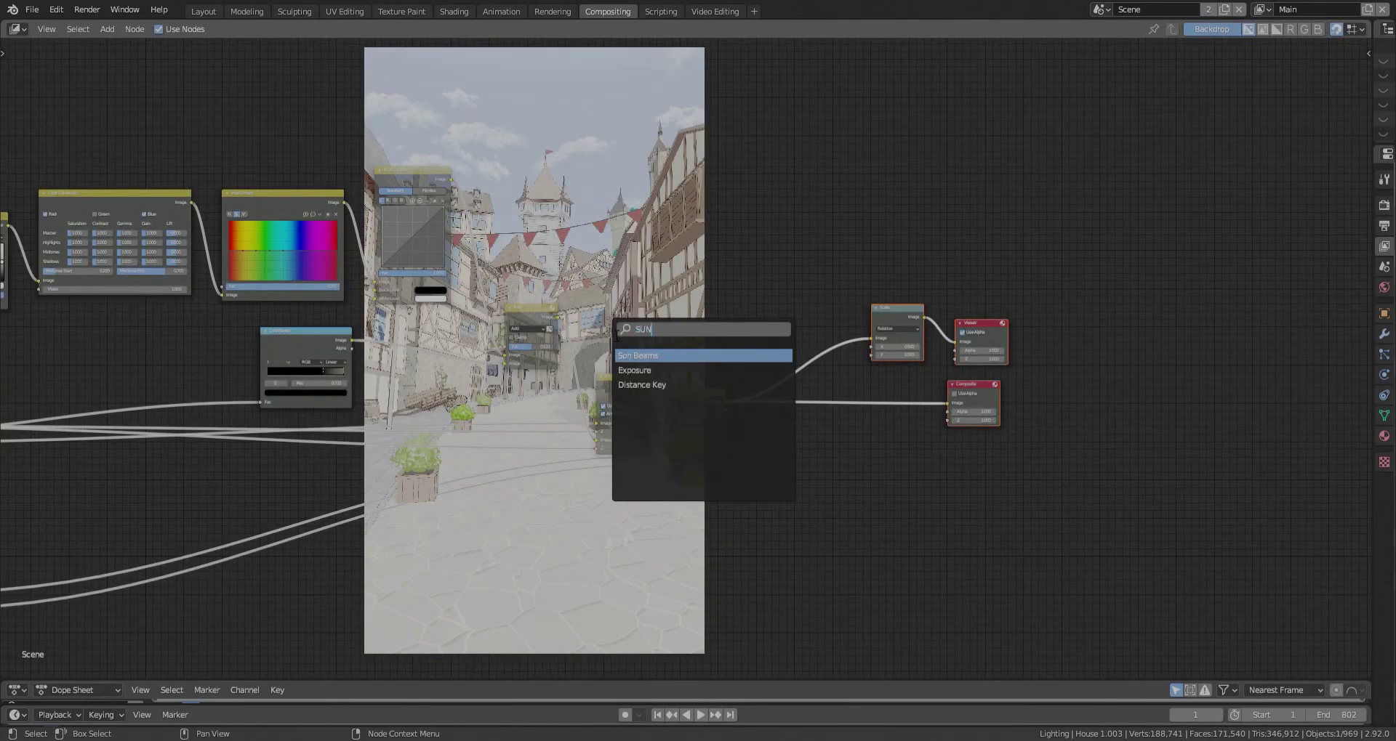
left_click(636, 357)
left_click(556, 218)
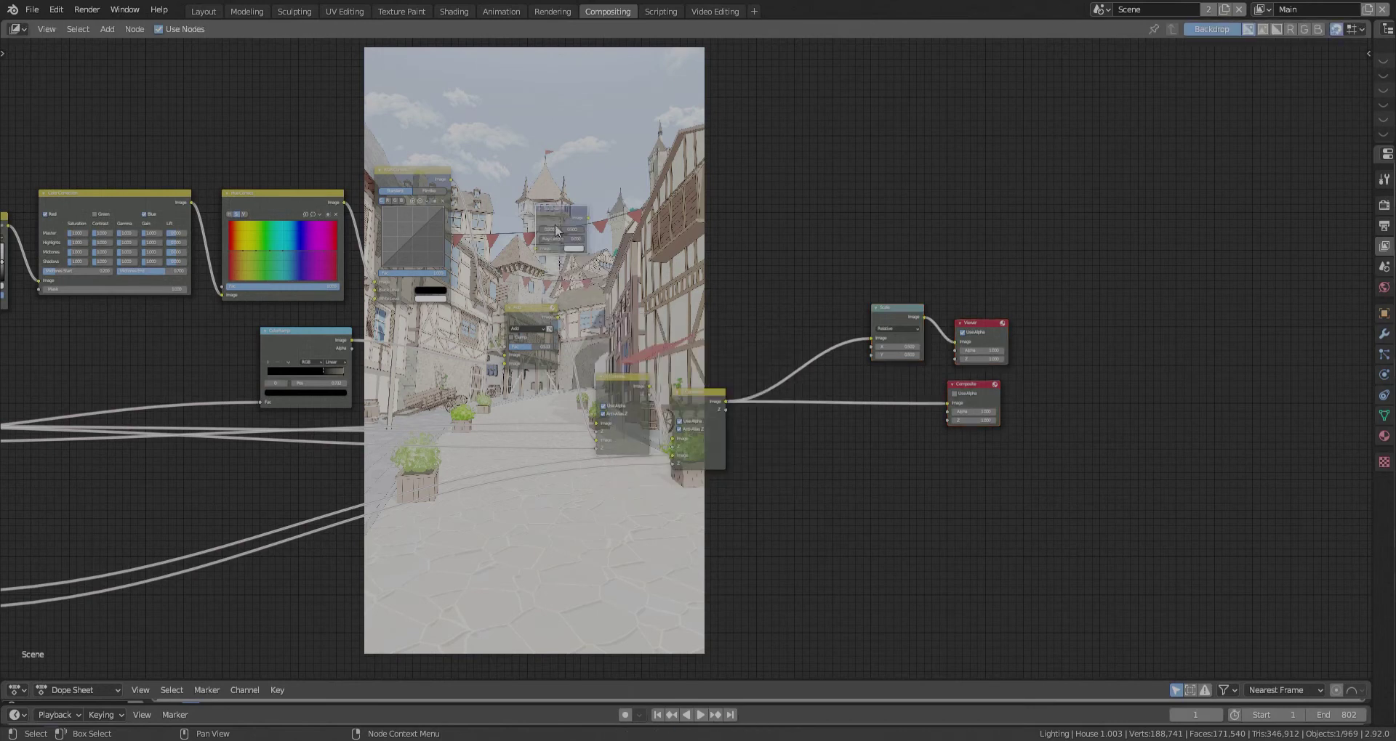
scroll(546, 322, "up", 1)
left_click_drag(560, 333, 596, 256)
- Duplicate the Mix node into the main link, feed it Sun Beams, and set it to Soft Light
left_click(519, 325)
key("shift+d")
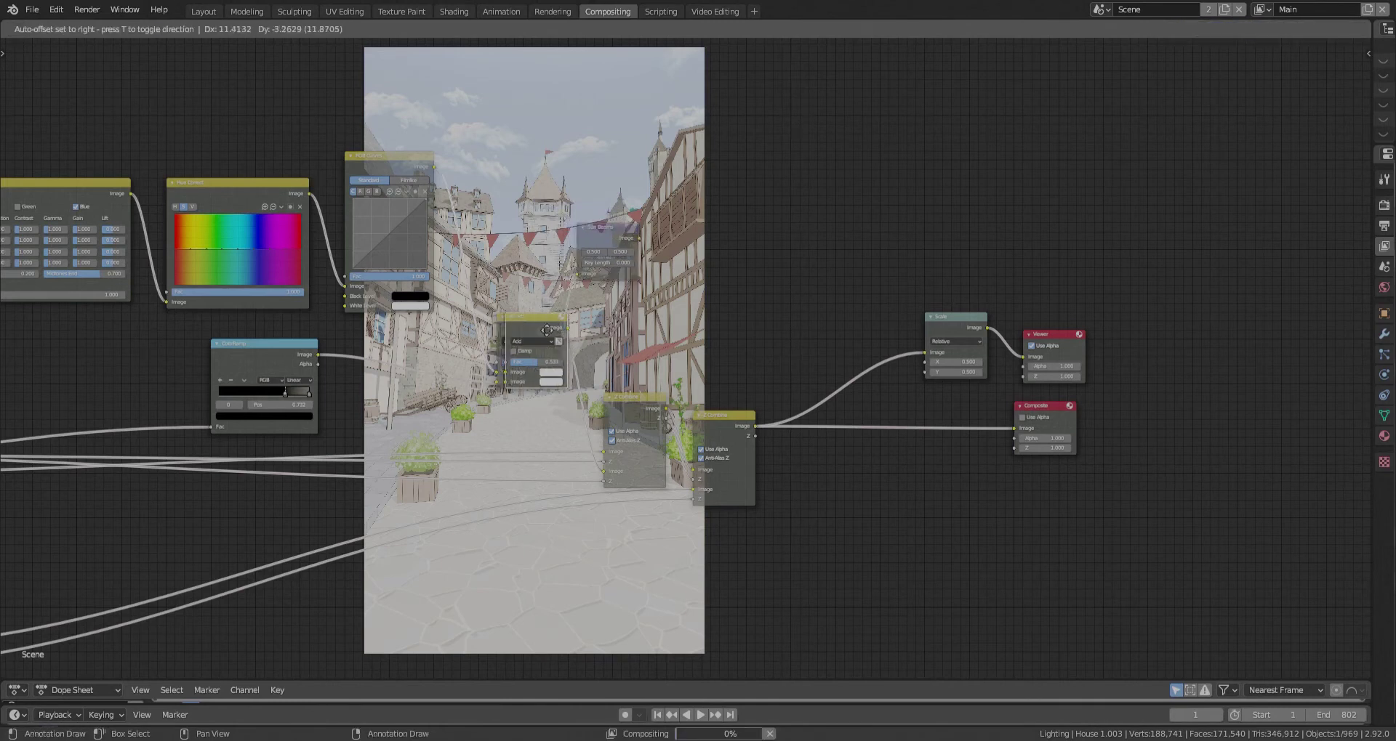
left_click(633, 323)
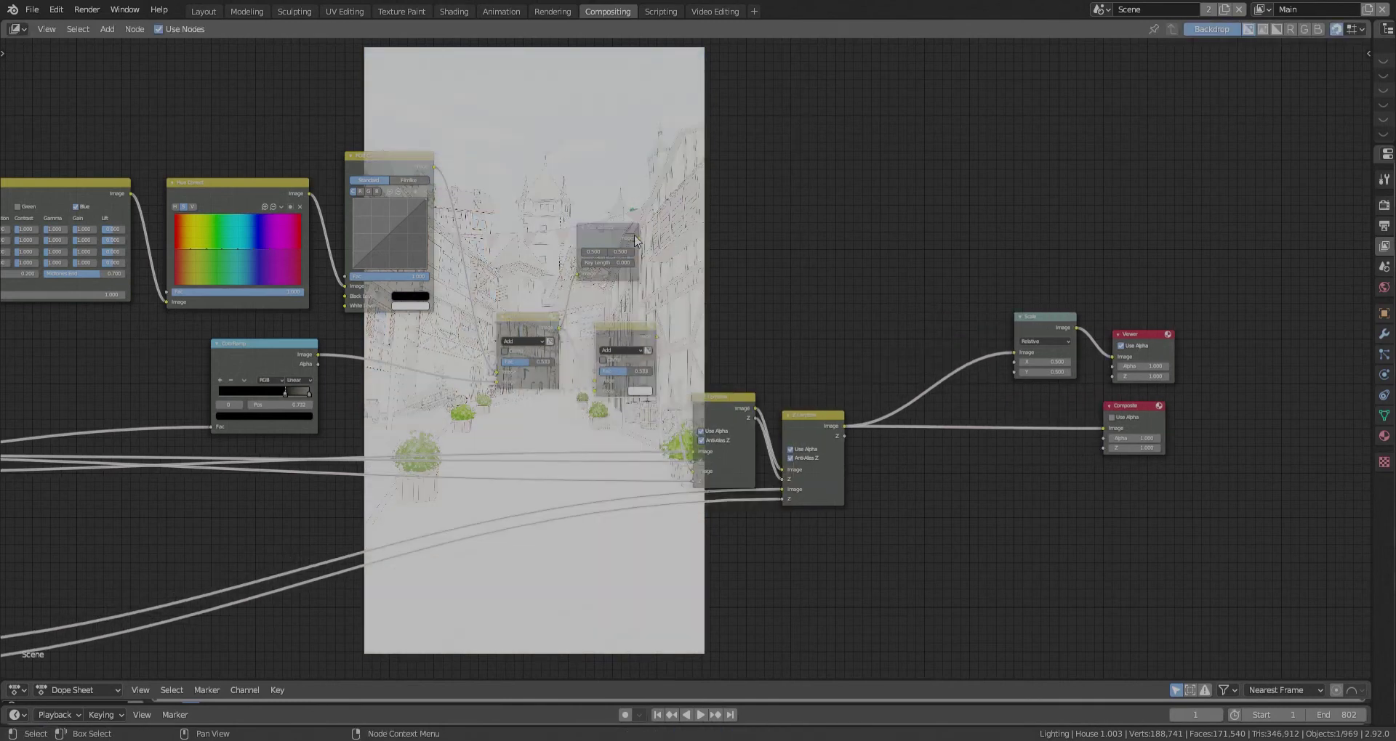
left_click_drag(639, 239, 600, 375)
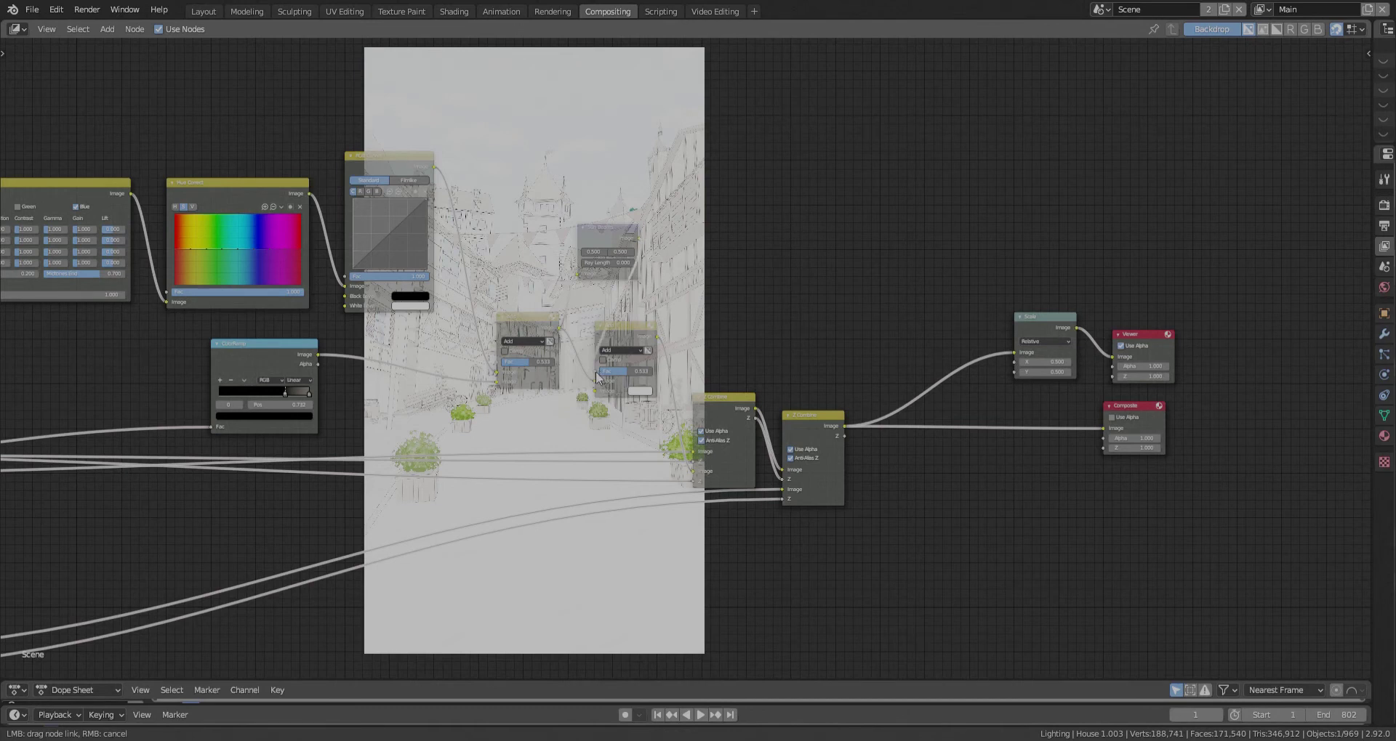
left_click_drag(595, 373, 596, 371)
left_click(621, 350)
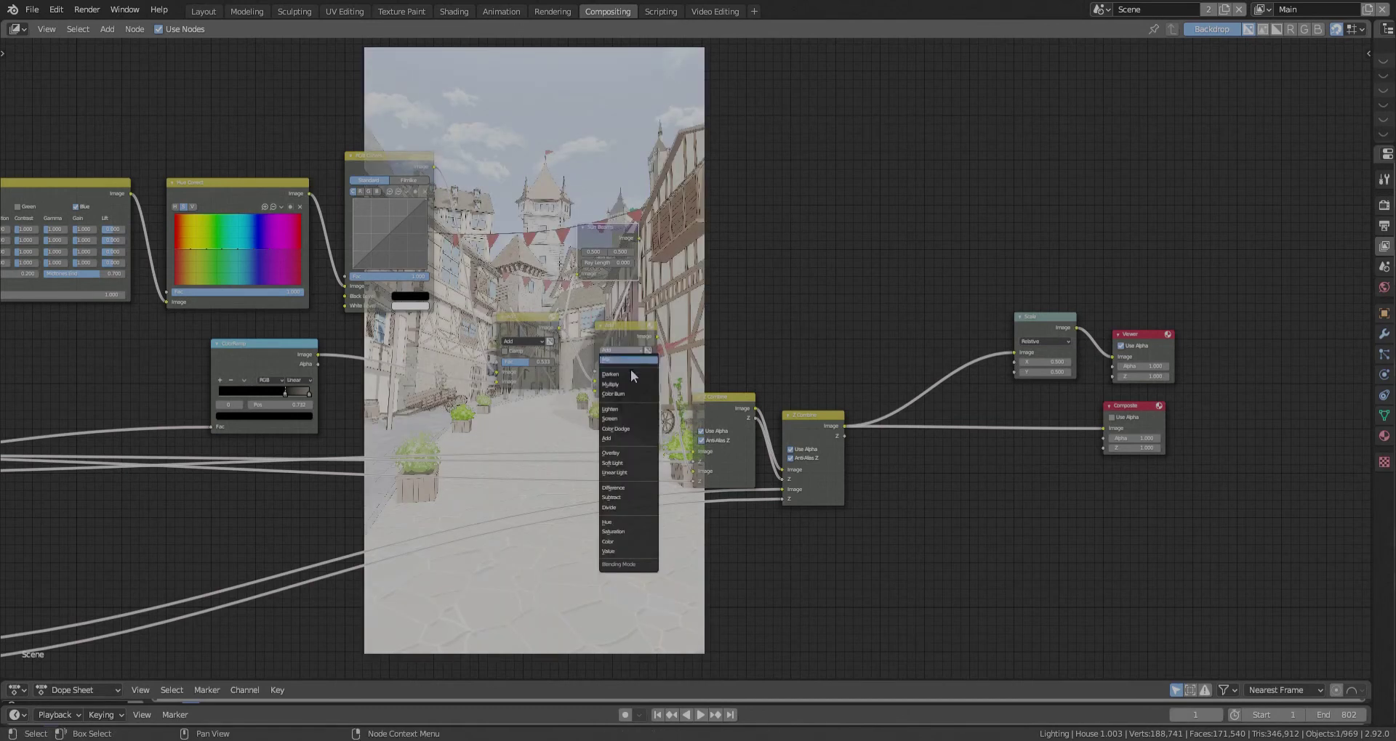
left_click(616, 464)
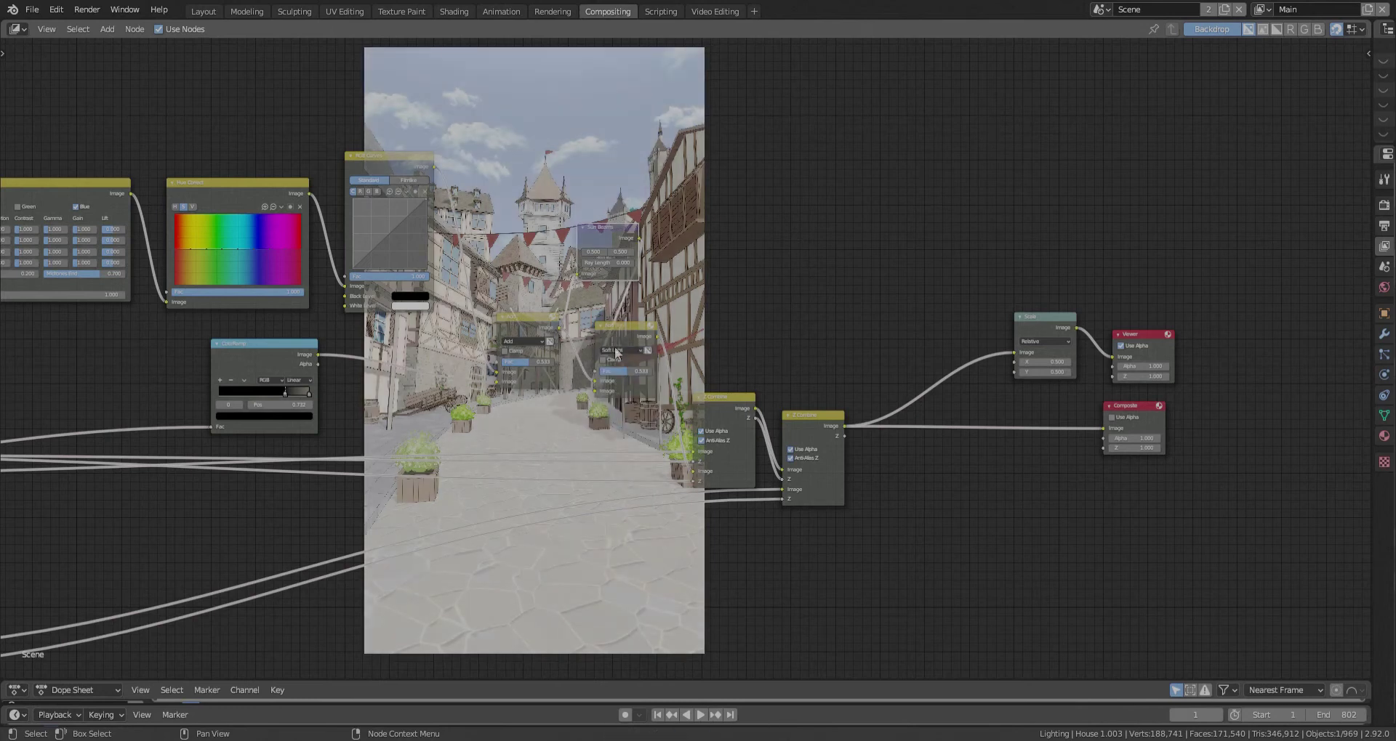
- Set the Sun Beams source position to X 1 and Y 0.95
scroll(604, 279, "up", 3)
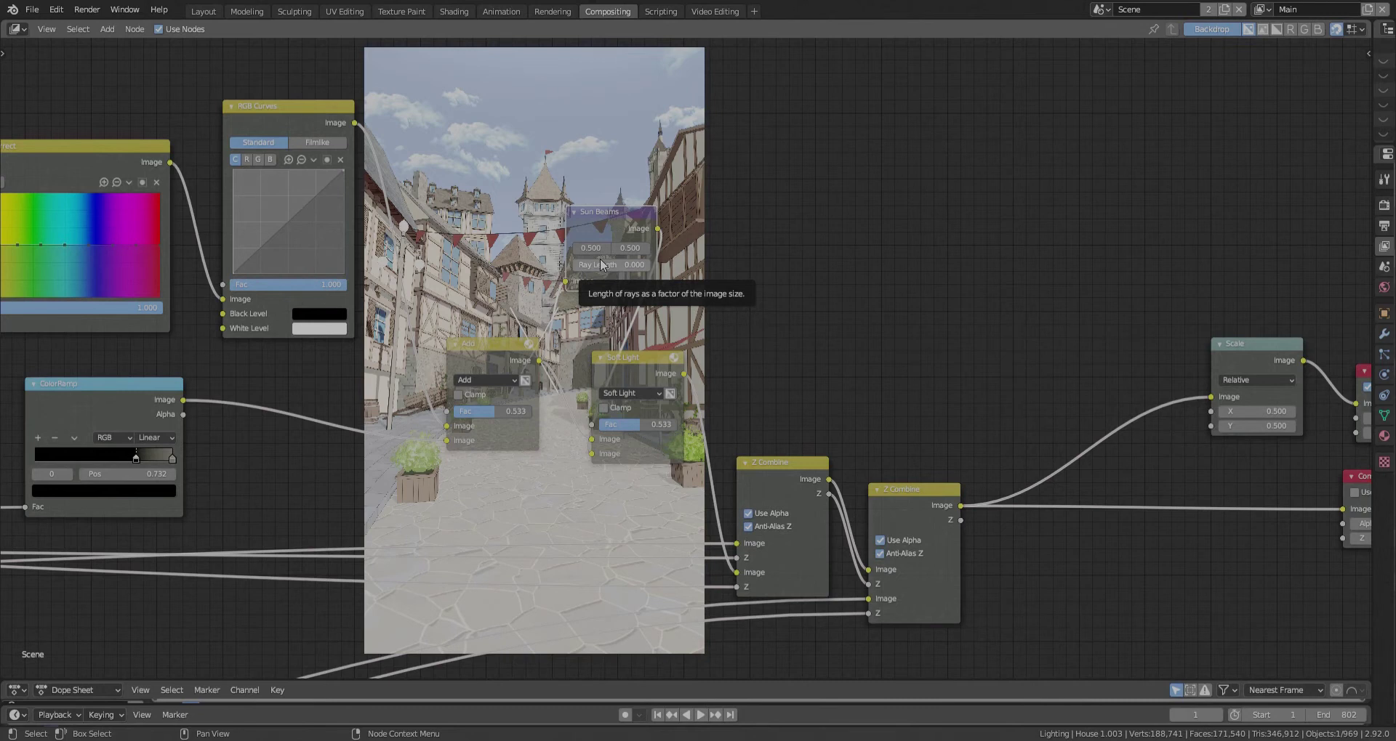
left_click(600, 249)
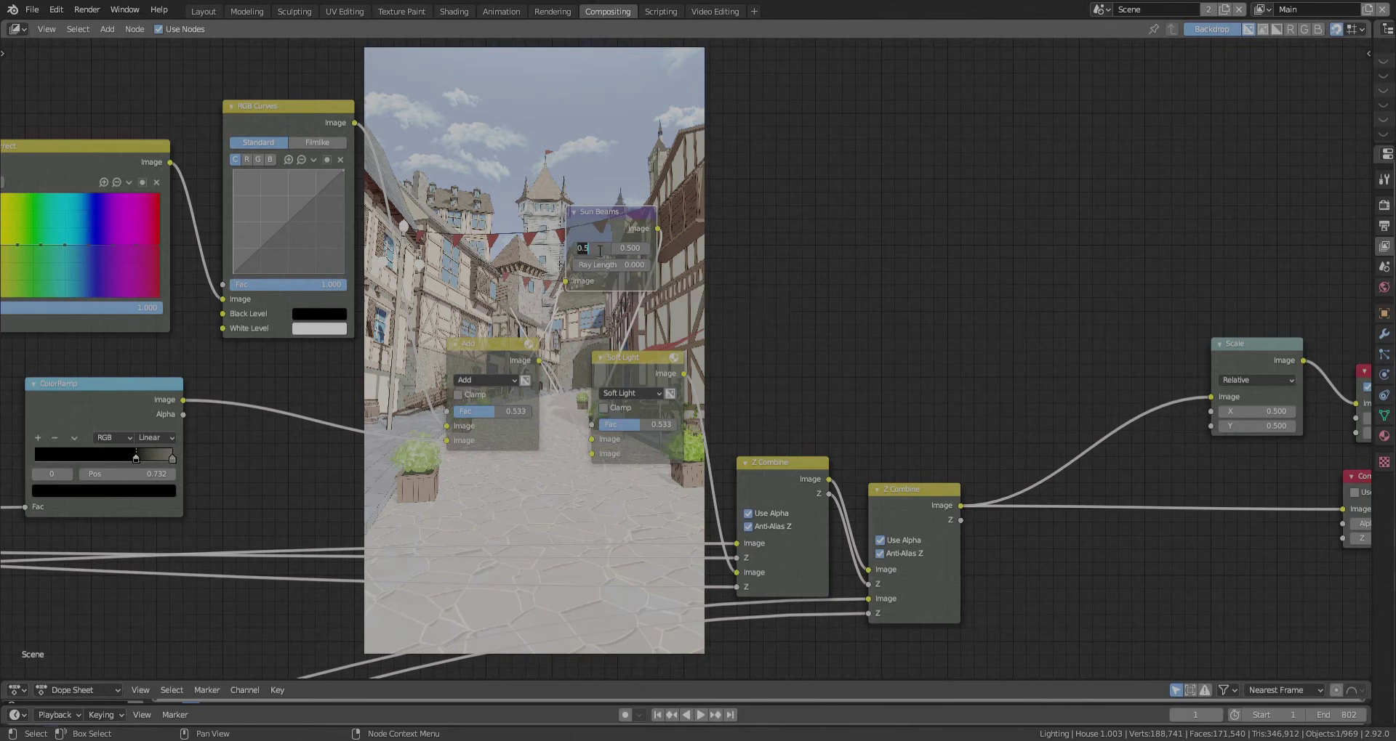
type("1")
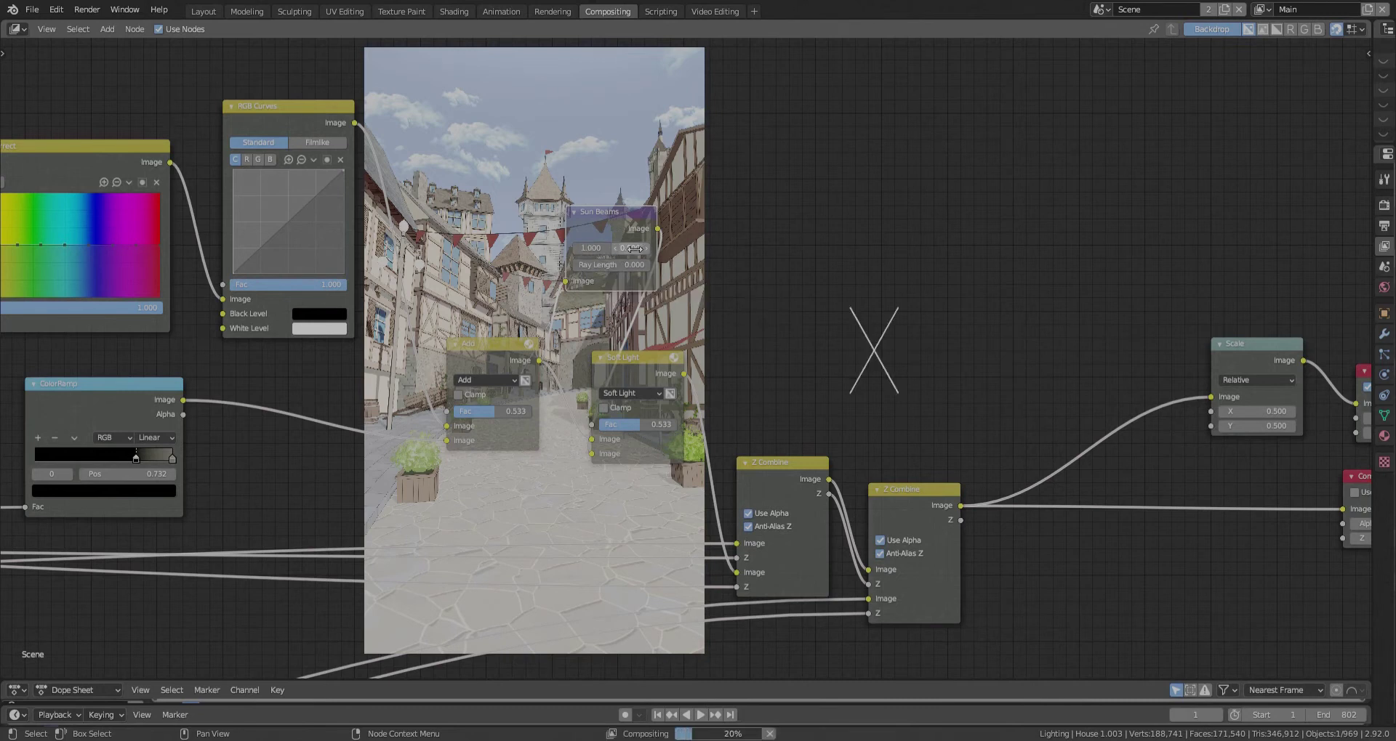
left_click(631, 248)
type(".95")
key("Return")
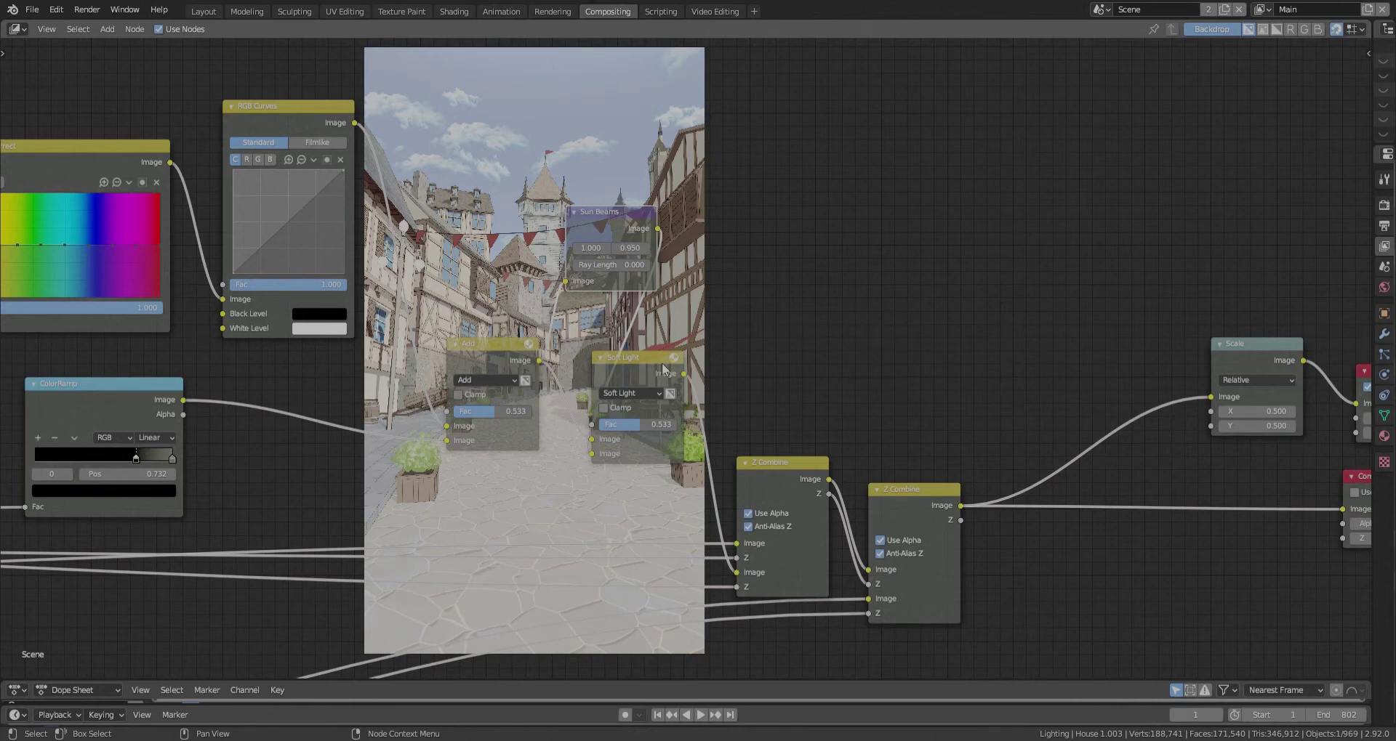
scroll(651, 360, "down", 5)
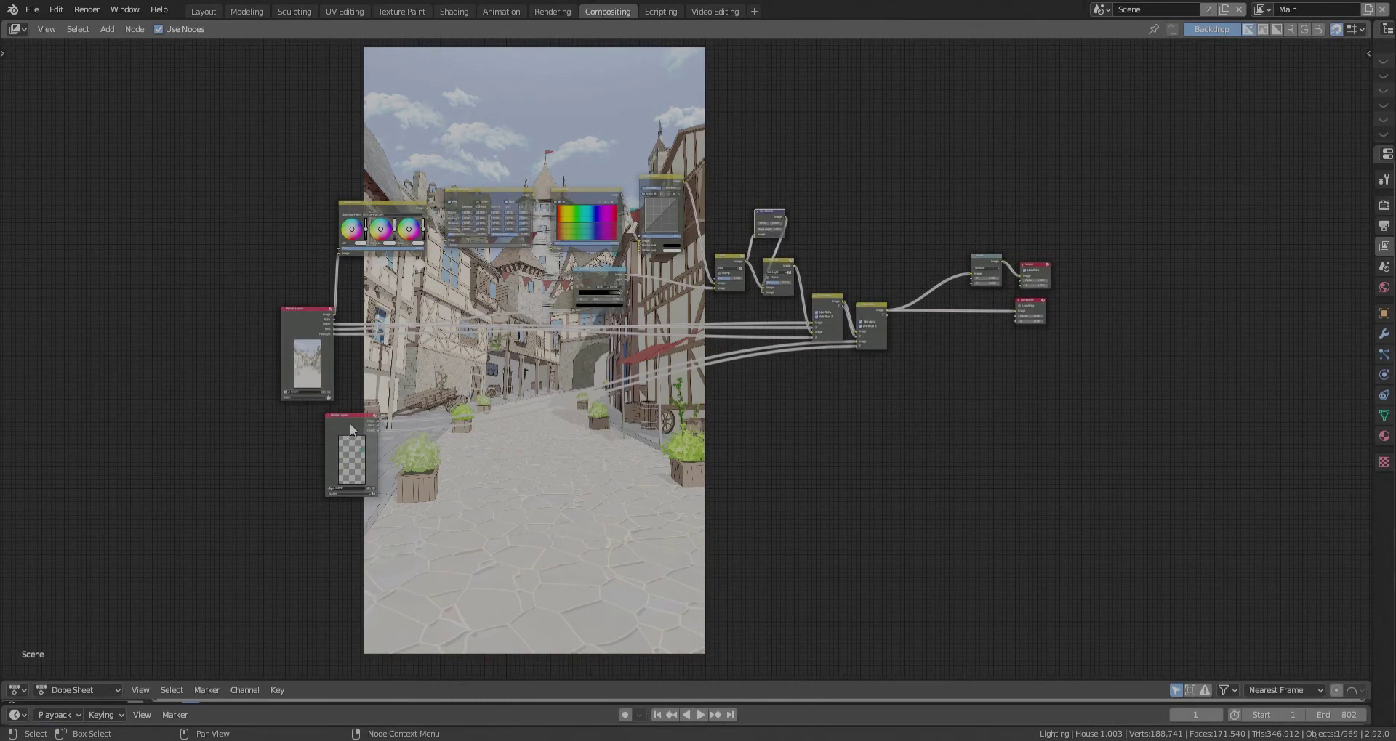
- Add an RGB Curves node and shift it and the Bushes Render Layers node down-right
key("shift+a")
left_click(359, 426)
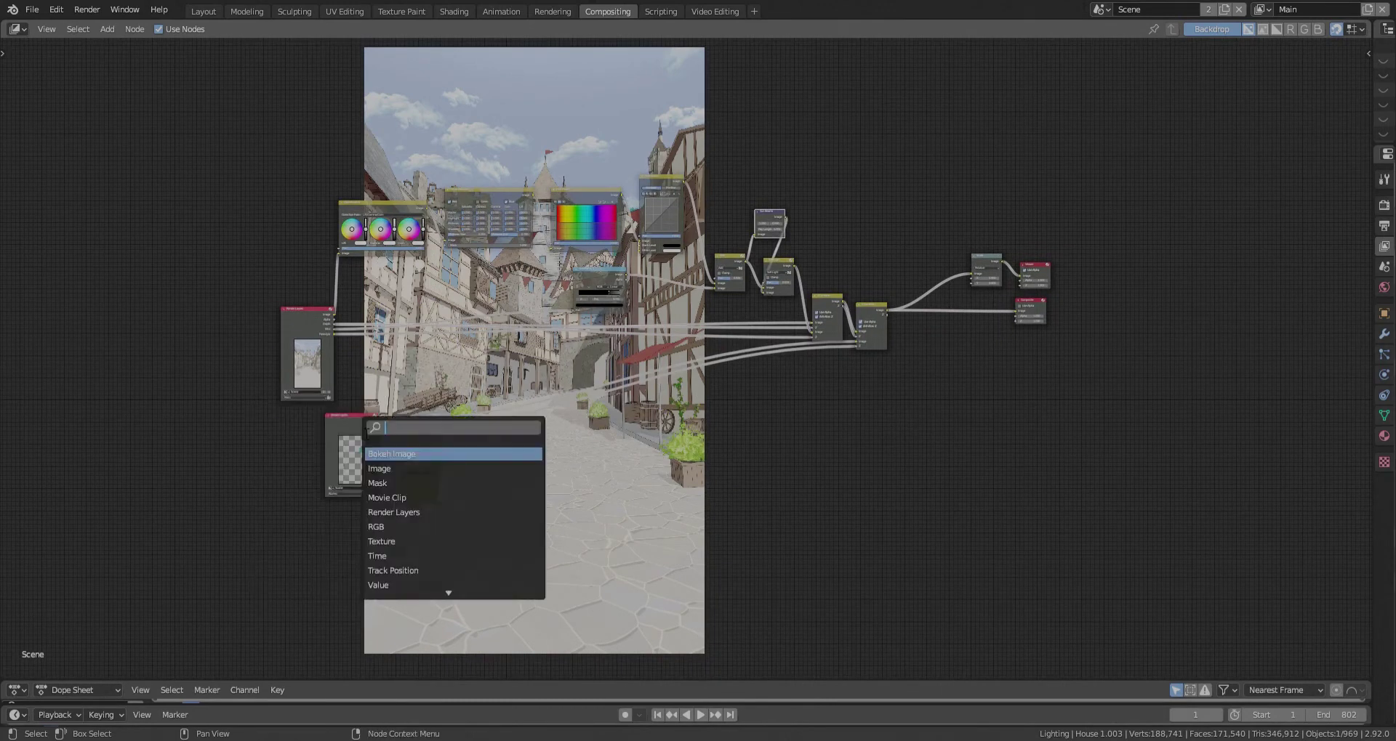
type("RGB")
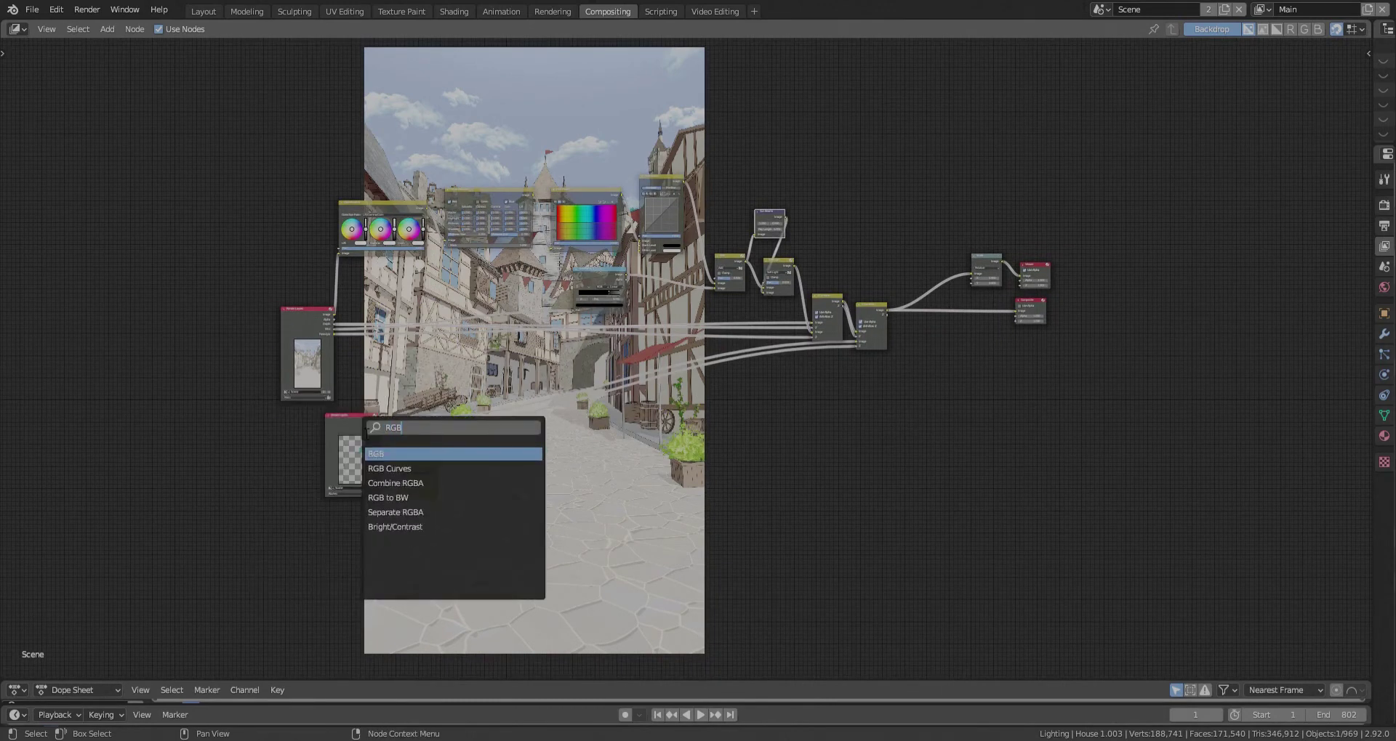
left_click(404, 471)
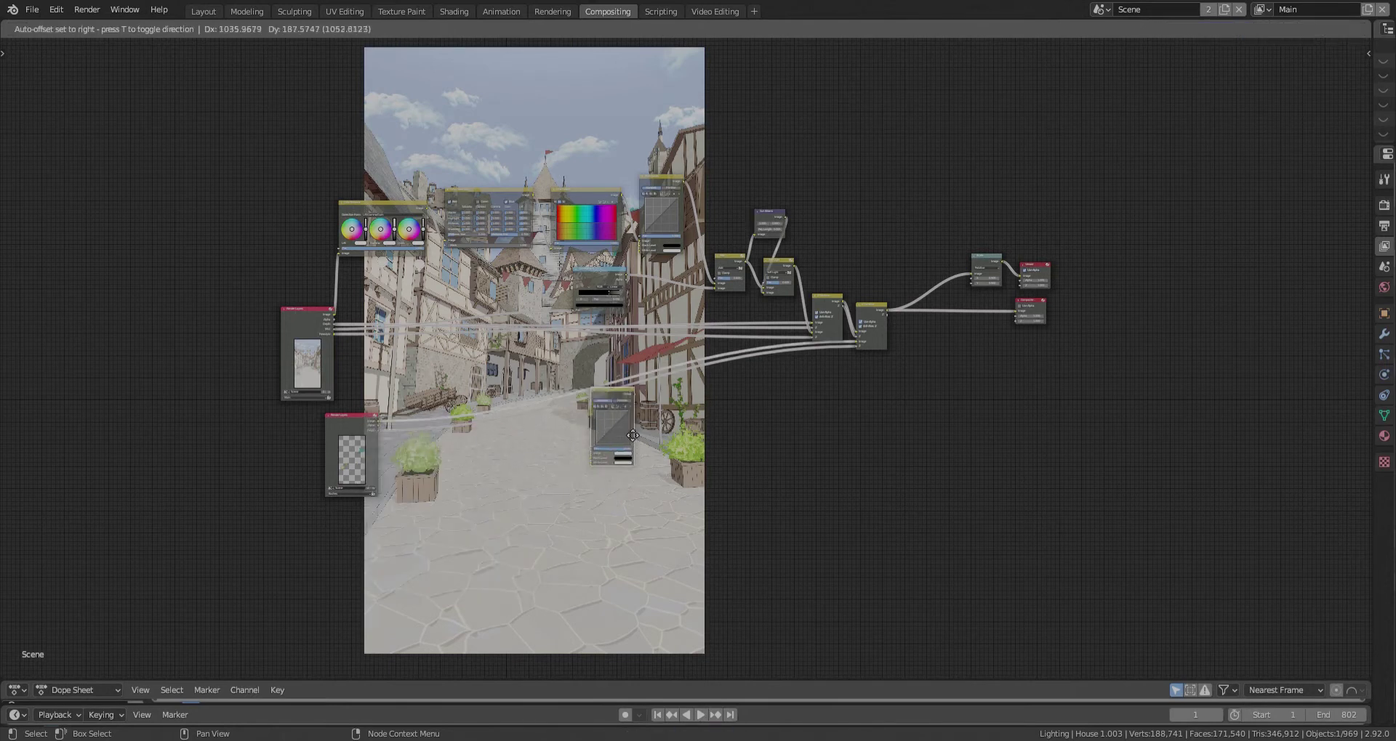
left_click_drag(632, 435, 627, 430)
left_click_drag(373, 437, 450, 420)
left_click_drag(605, 392, 658, 428)
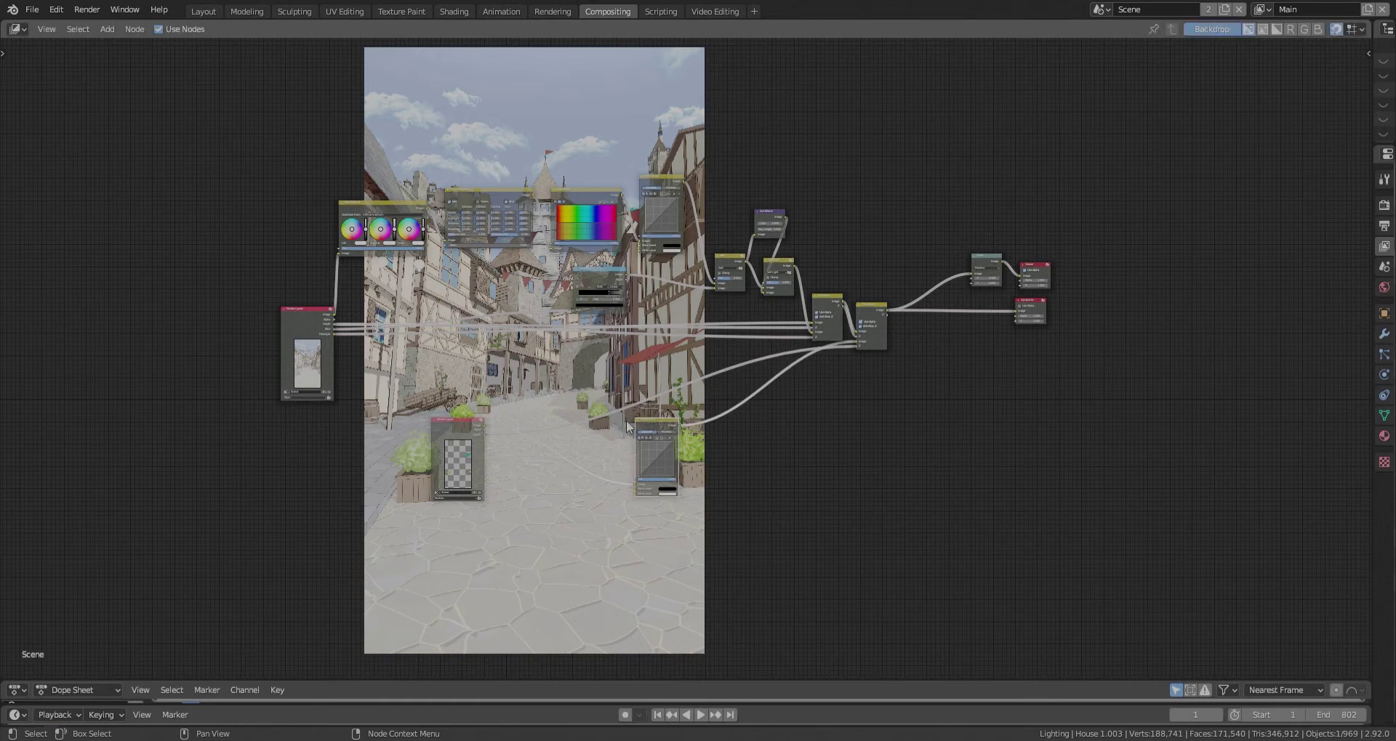
- Add a Bright/Contrast node to the tree
key("shift+a")
left_click(291, 333)
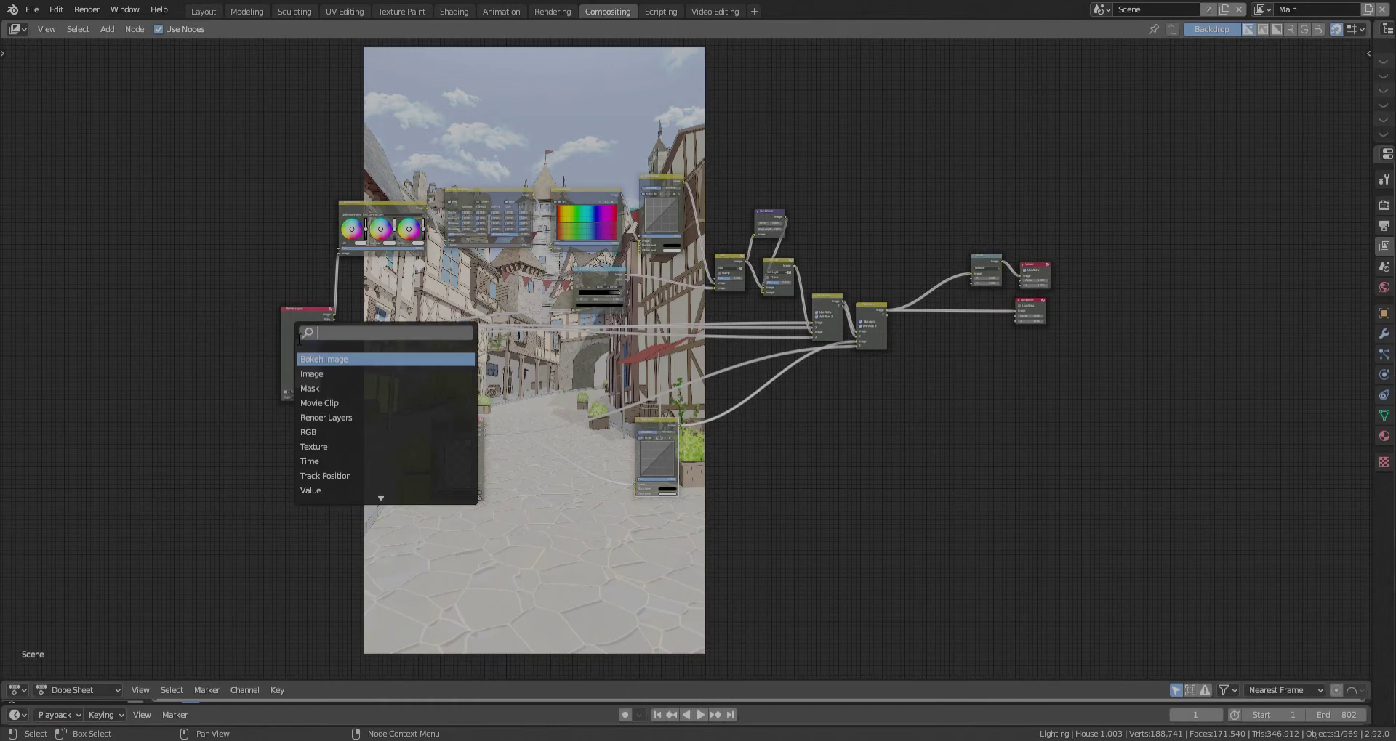
type("BRIGHT")
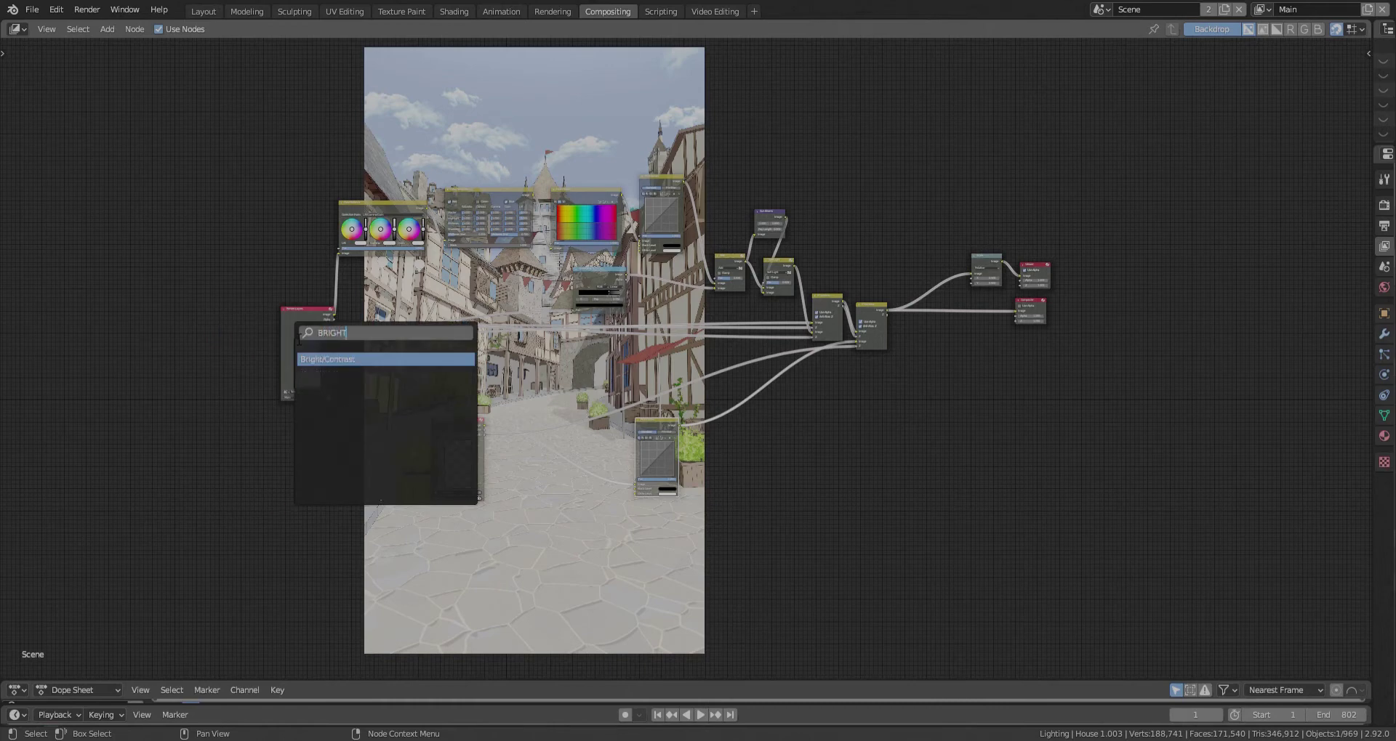
key("Return")
- Raise the Color Balance Lift value slightly and nudge the Gamma colour wheel's midtone tint
scroll(324, 216, "up", 10)
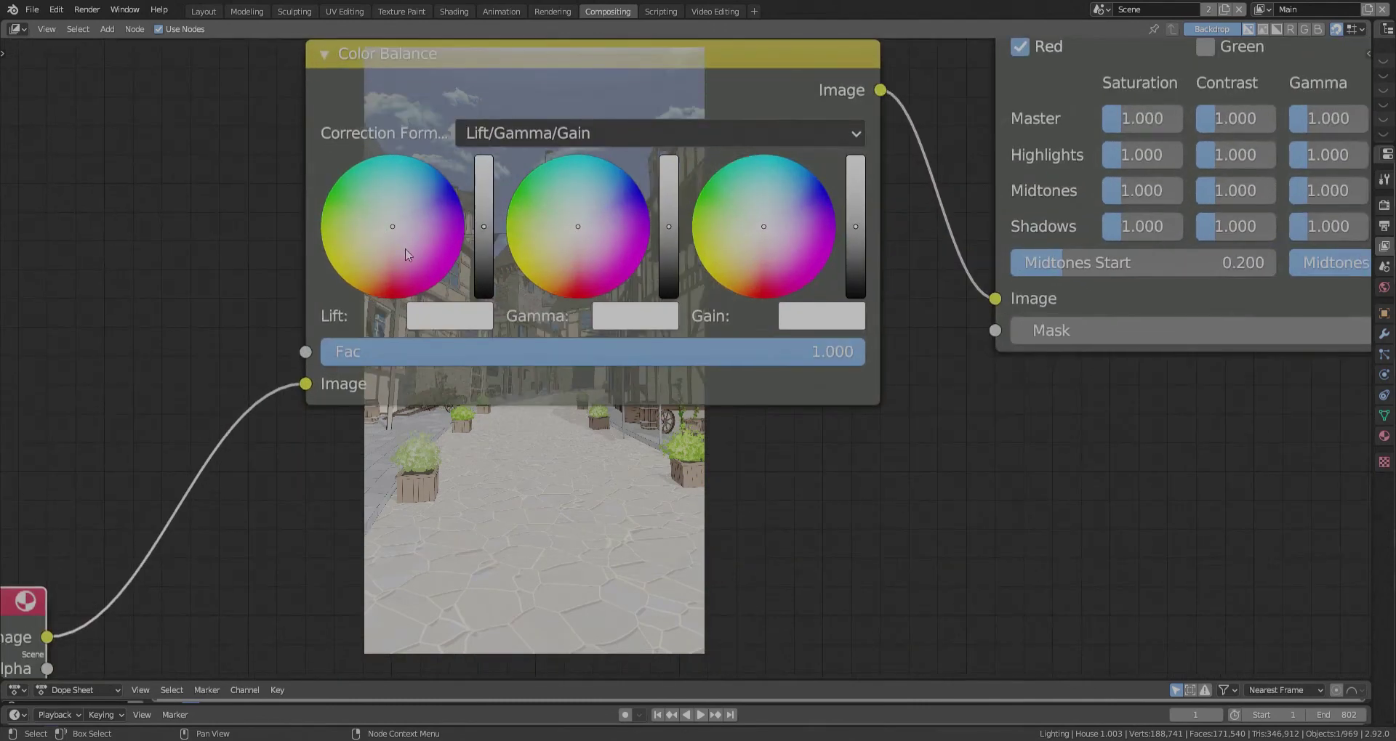
middle_click_drag(407, 254, 434, 304)
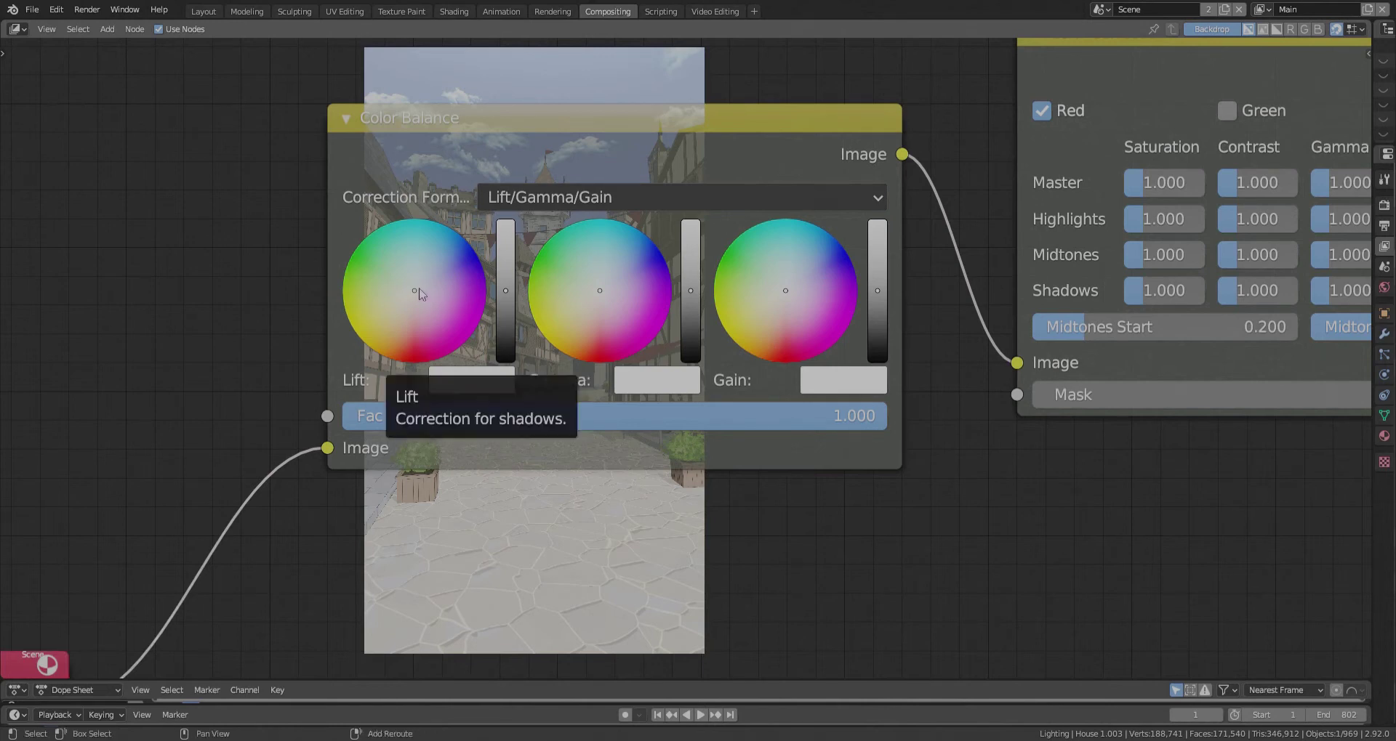
left_click(420, 293)
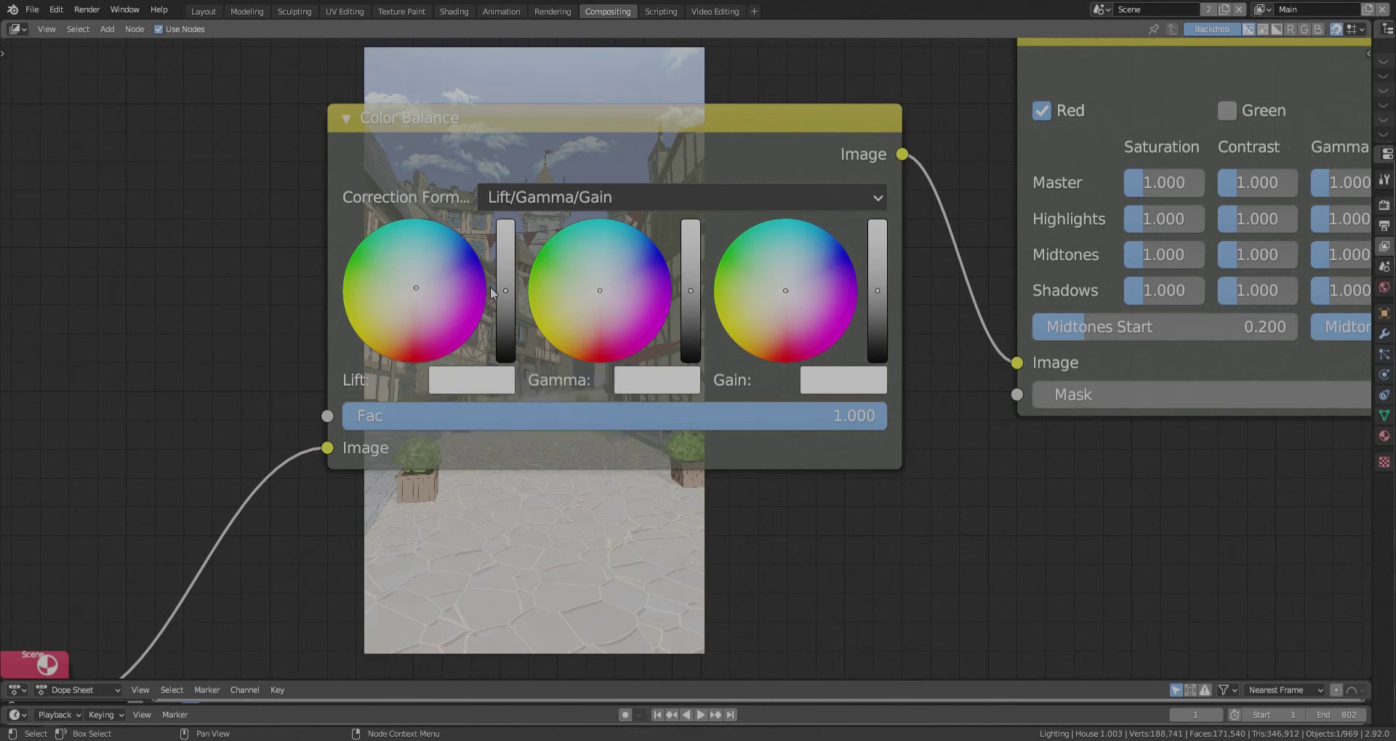
left_click_drag(507, 298, 506, 285)
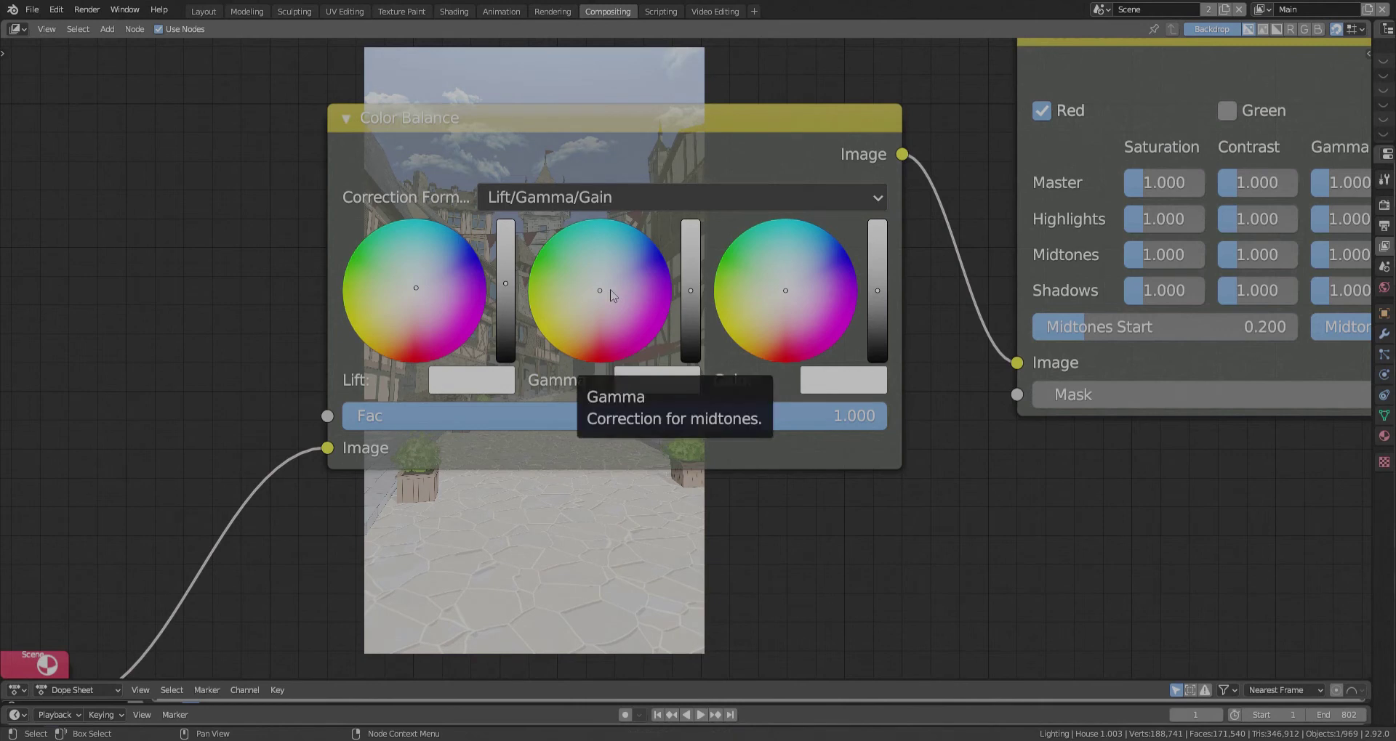
left_click_drag(613, 296, 593, 296, "shift")
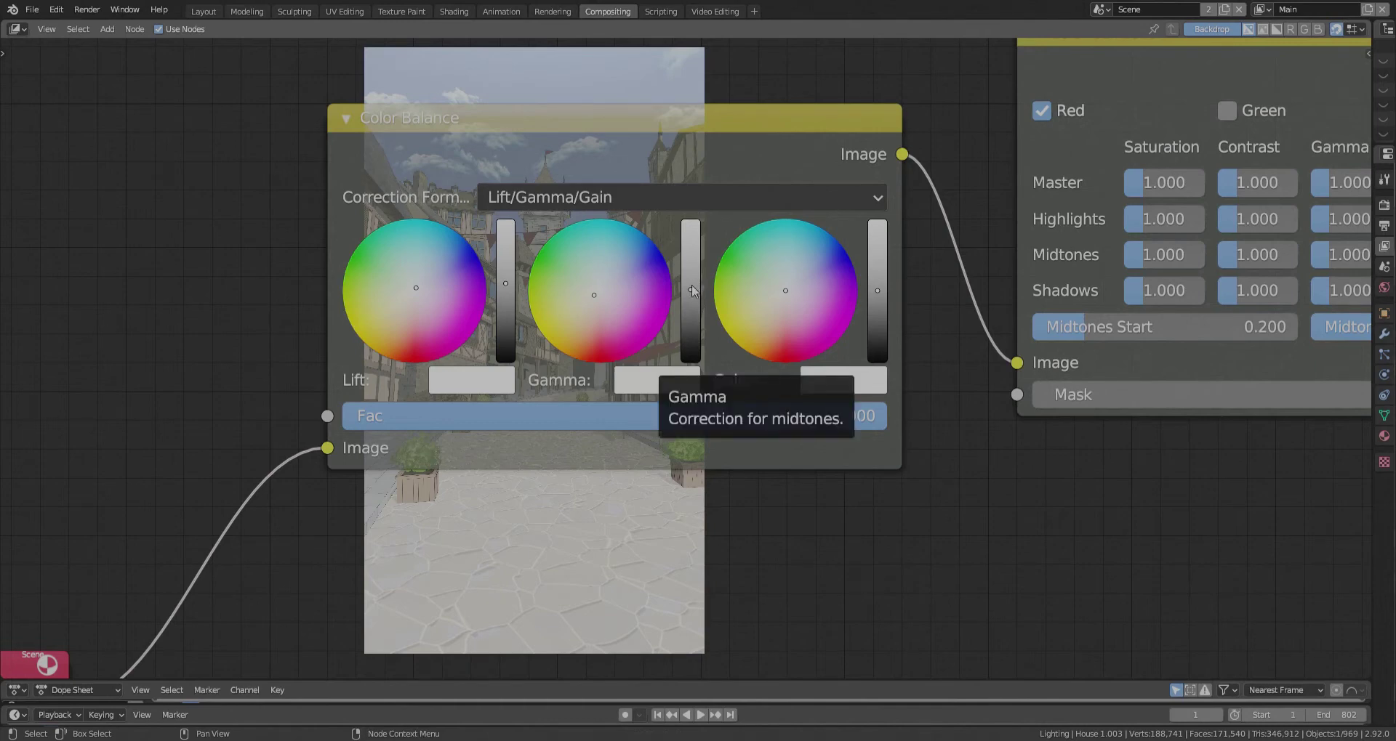
- Set the Color Correction Highlights saturation to 0.646 and contrast to 0.898
scroll(693, 291, "down", 3)
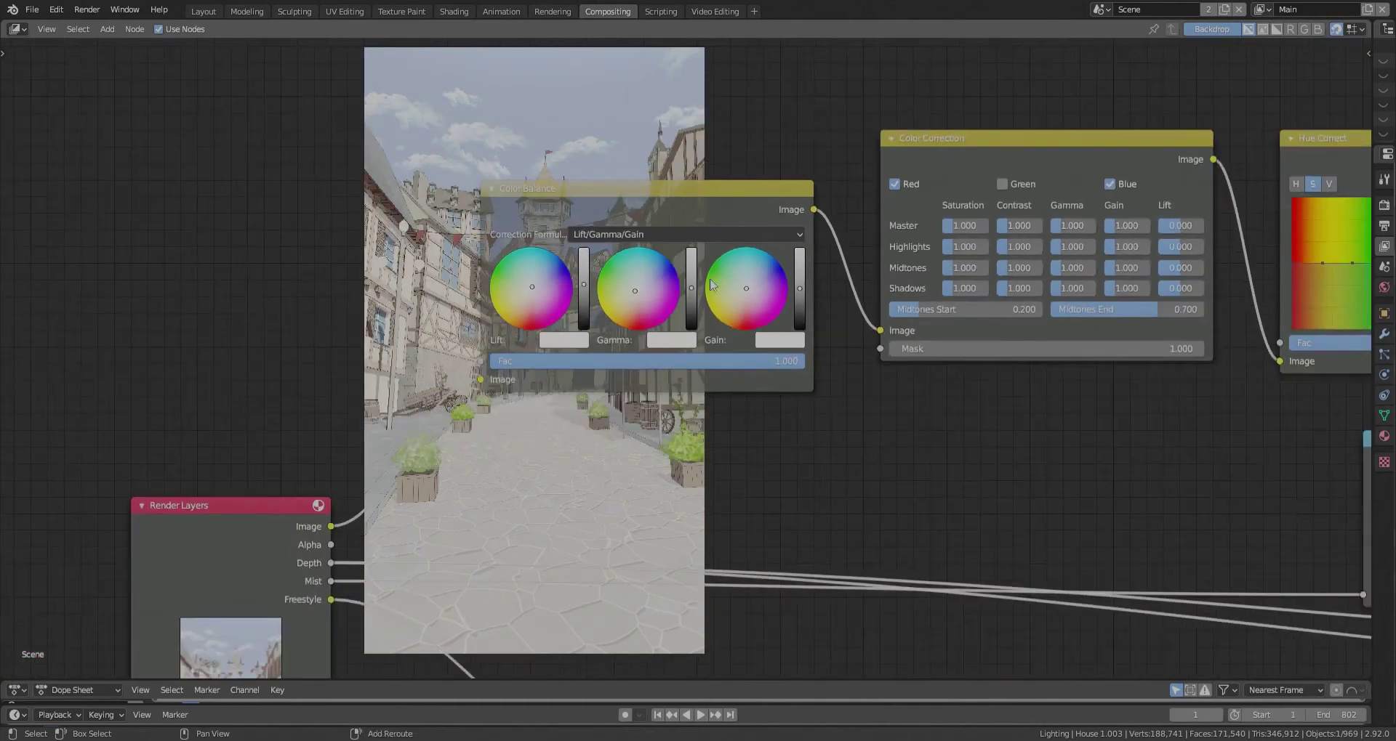
middle_click_drag(1123, 325, 541, 325)
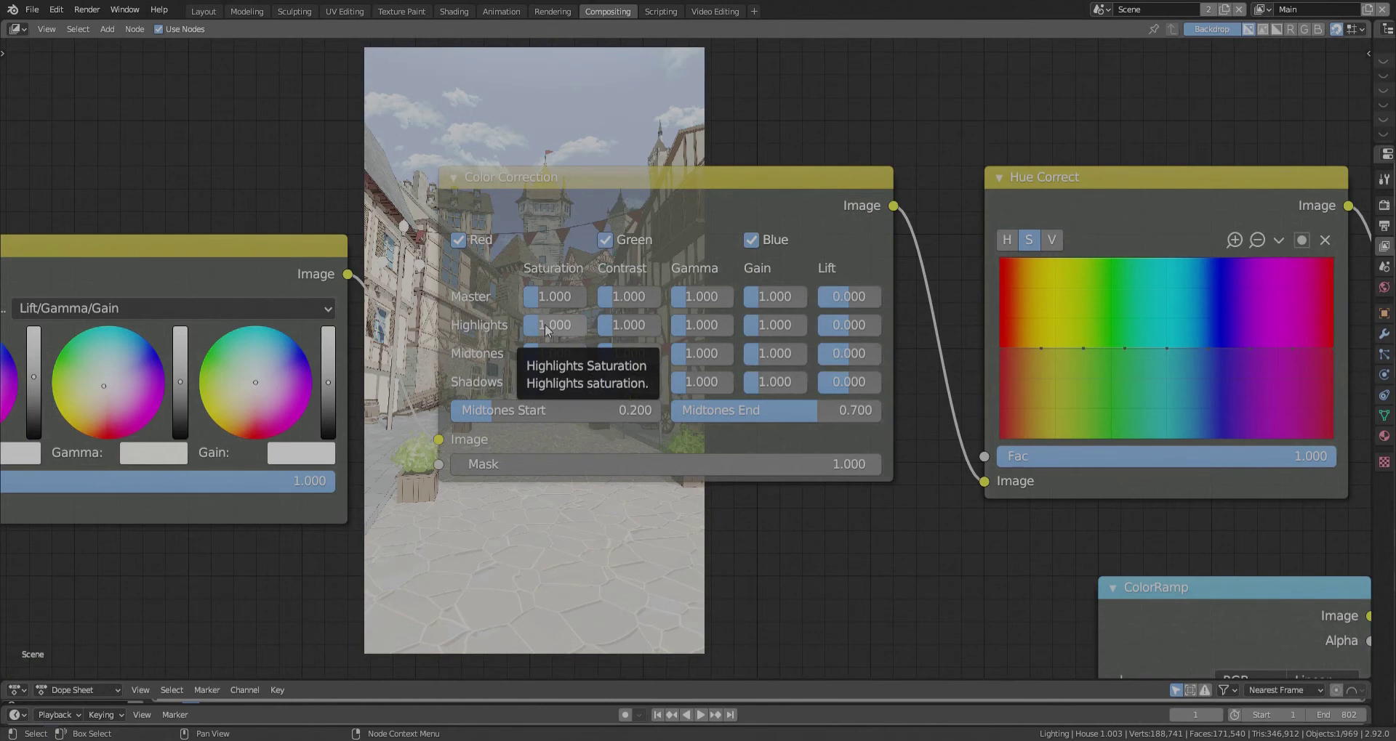
left_click(544, 324)
type(".646")
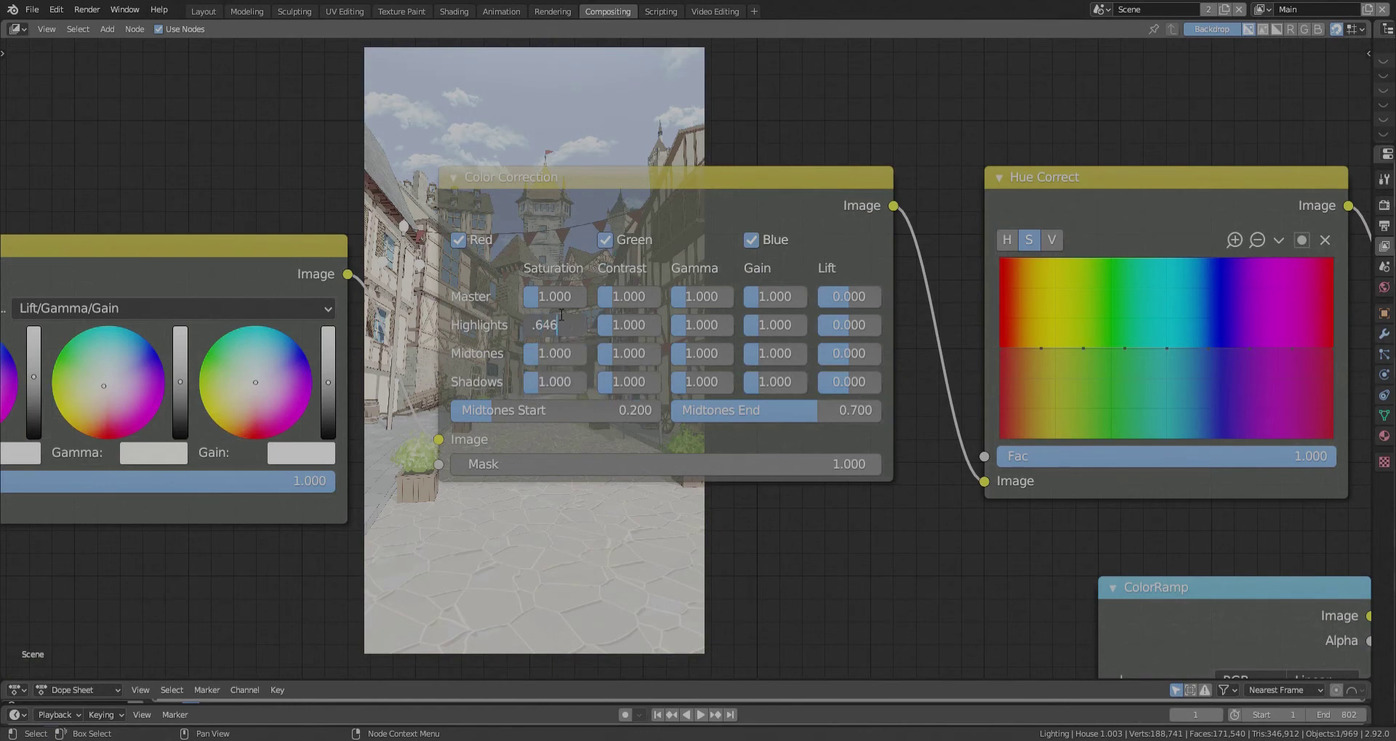
key("Return")
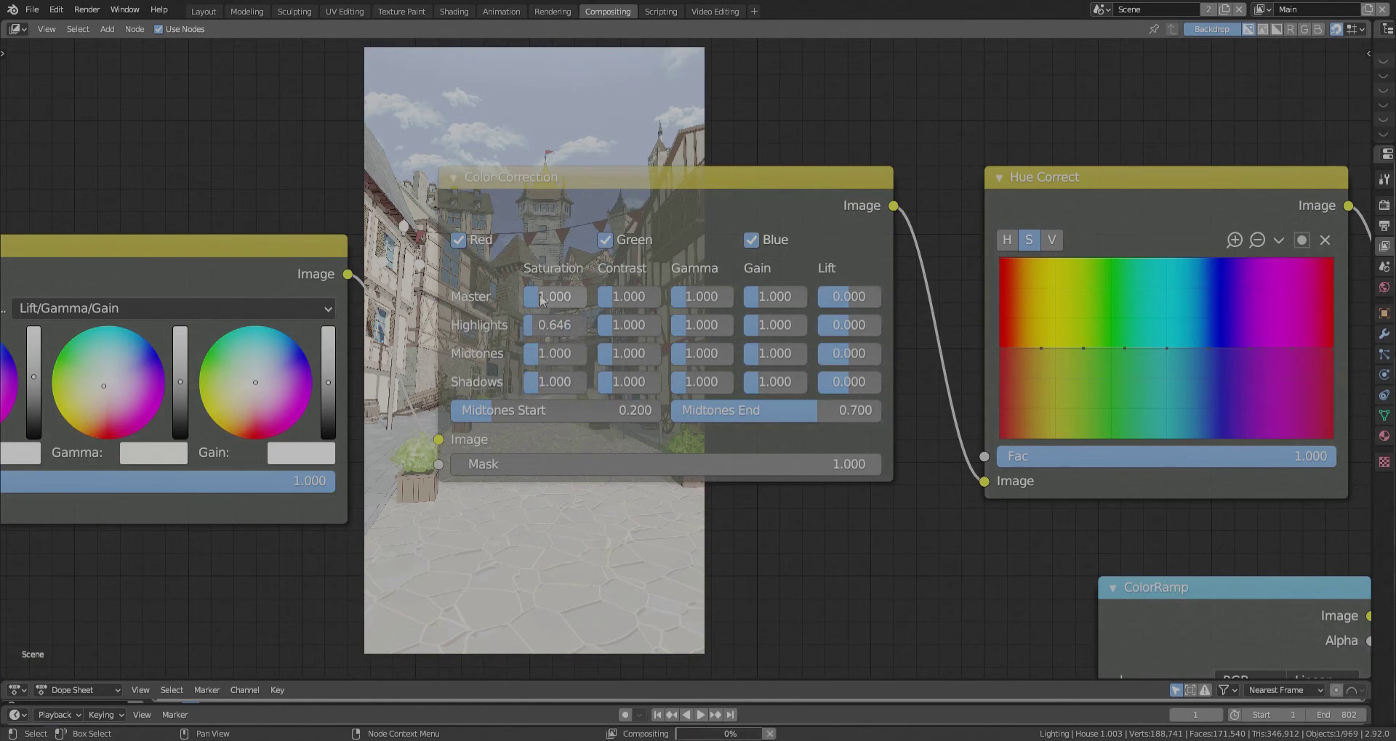
left_click(642, 329)
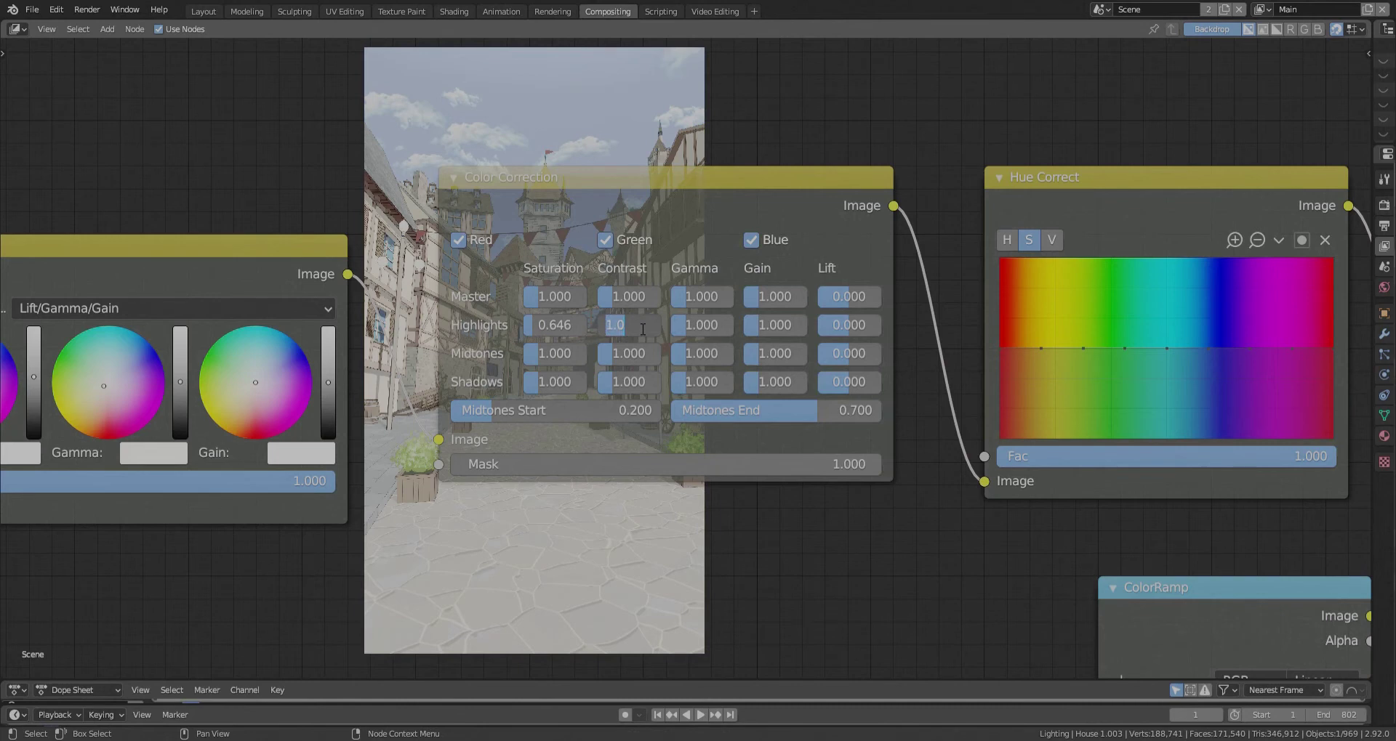
type(".898")
key("Return")
- Set Highlights gamma to 0.946, gain to 0.951 and lower lift to -0.063
left_click(715, 327)
type(".946")
key("Return")
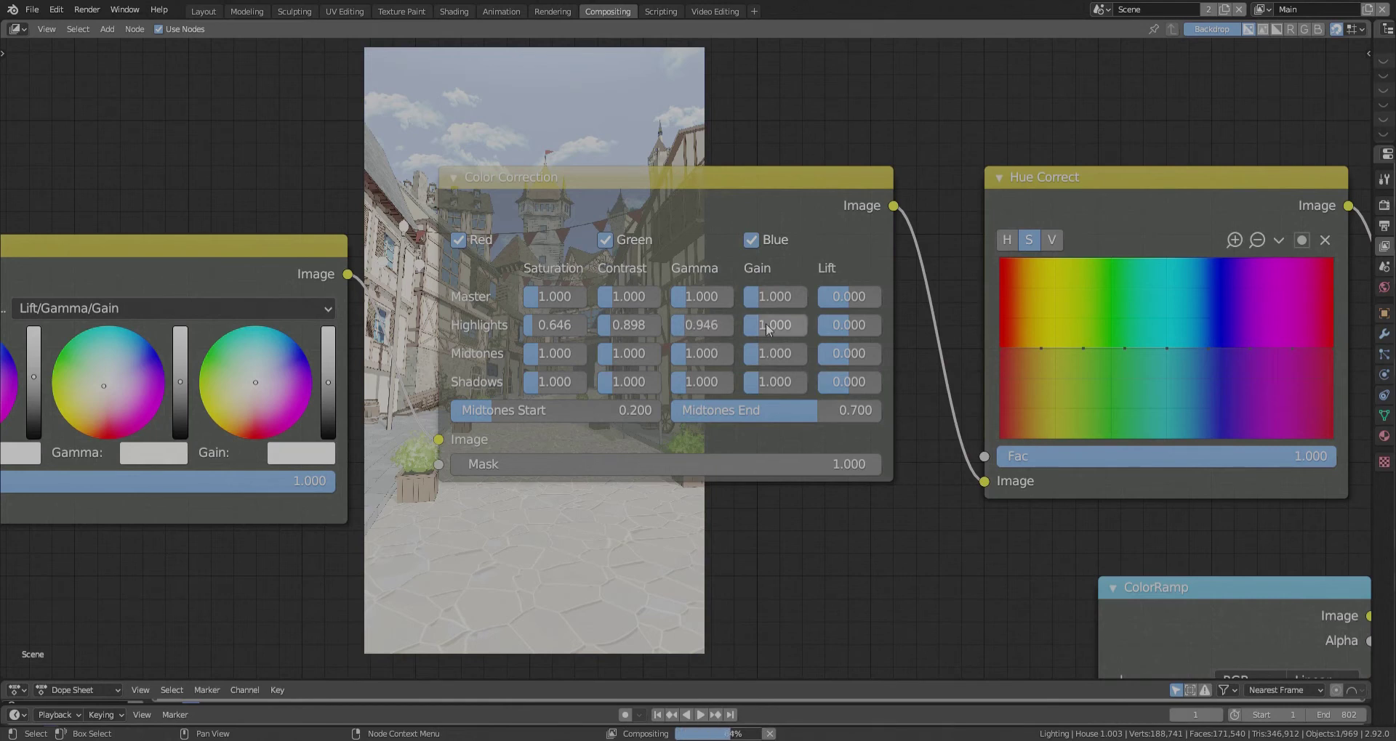
left_click(766, 326)
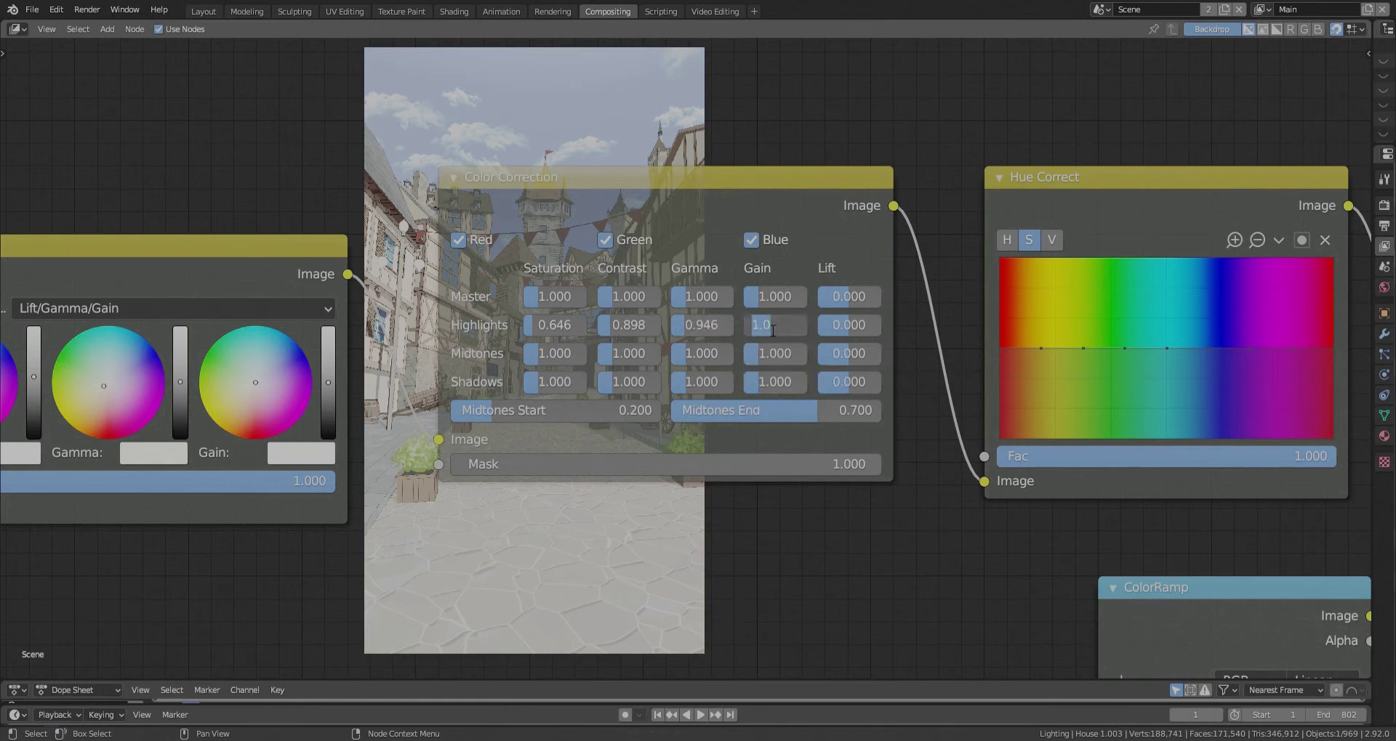
key("BackSpace")
type(".951")
key("Return")
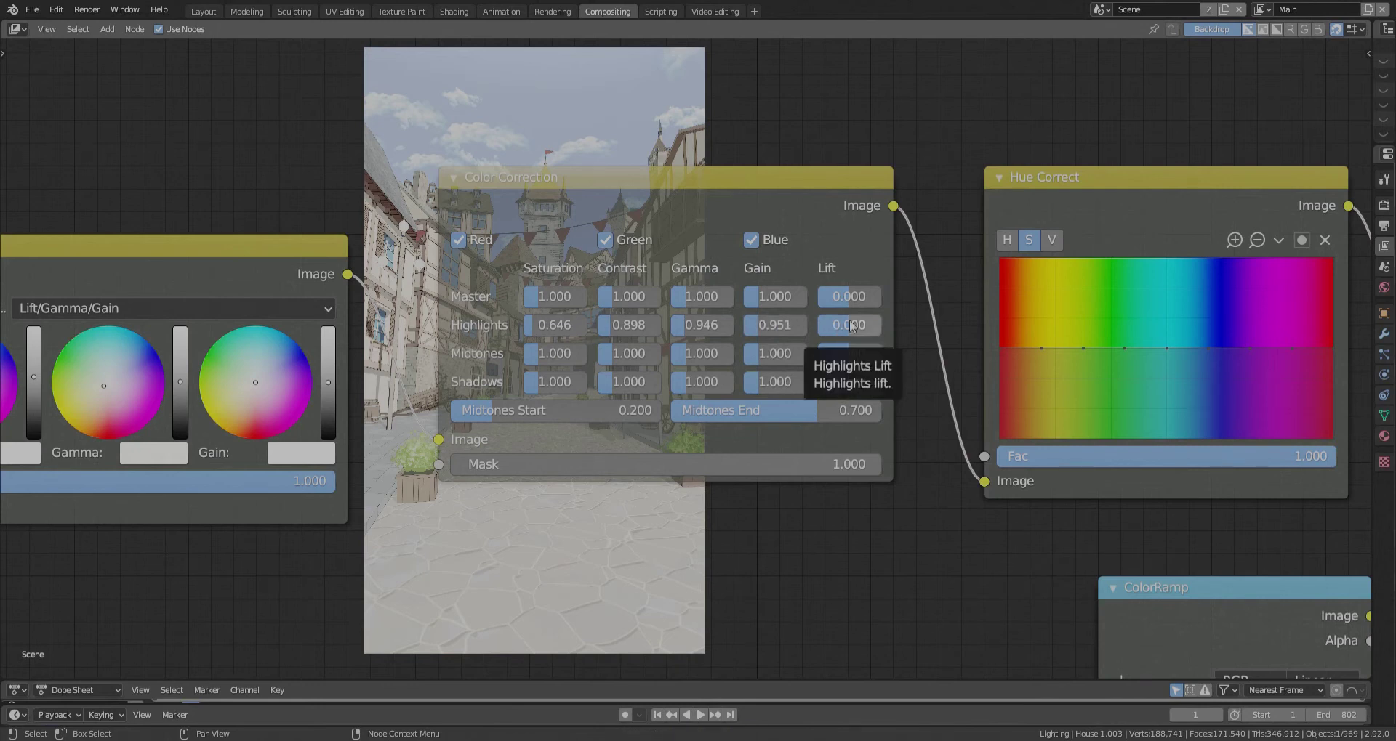
left_click_drag(850, 325, 829, 325)
- Set Midtones saturation 0.726, contrast 1.083 and gamma 0.968
scroll(851, 325, "up", 1)
left_click(524, 357)
type(".726")
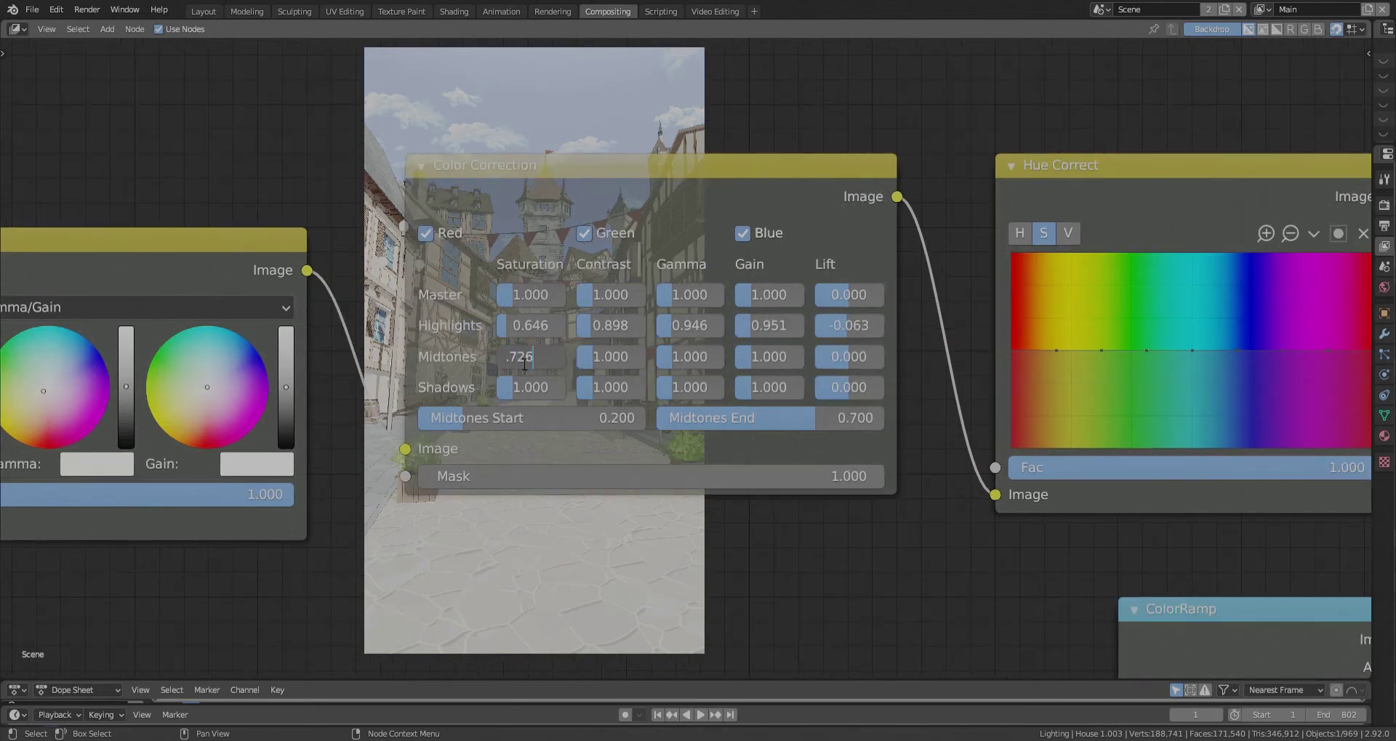
key("Return")
left_click(614, 357)
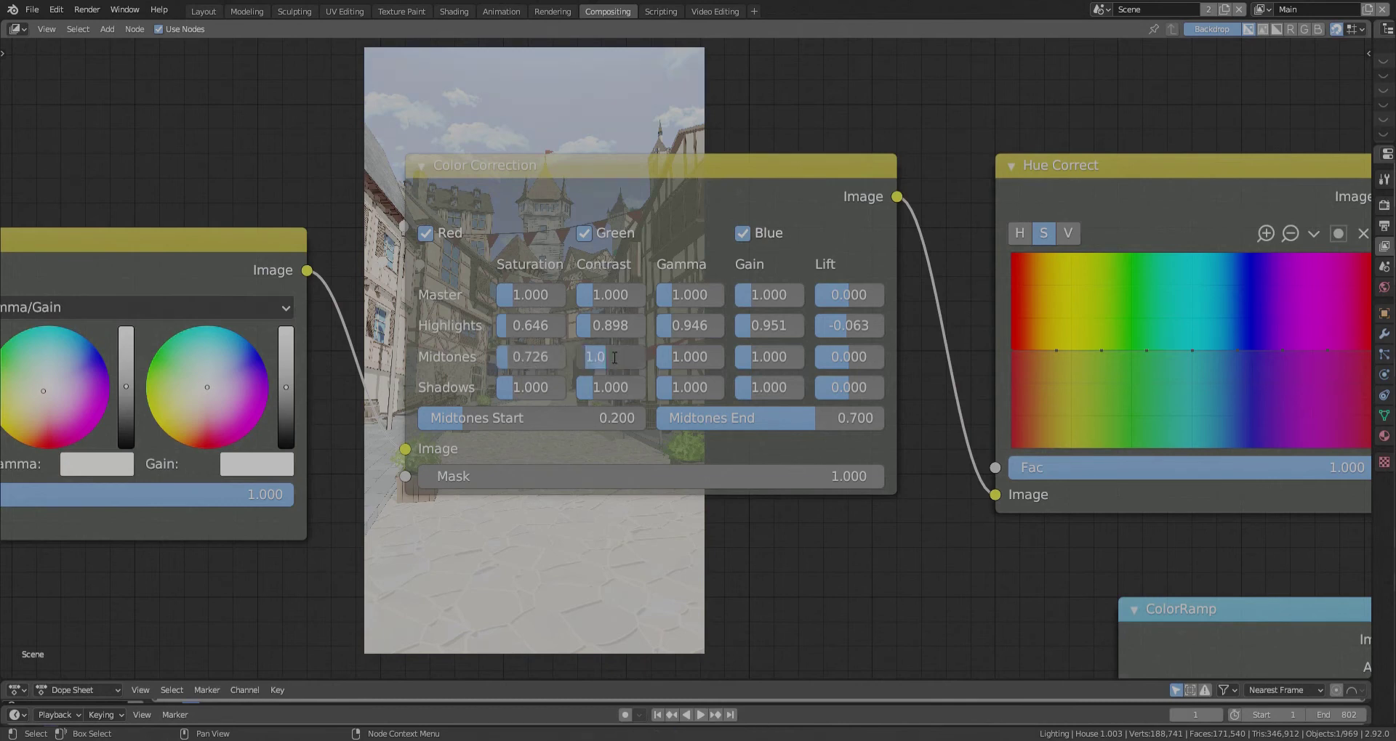
type("1.083")
key("Return")
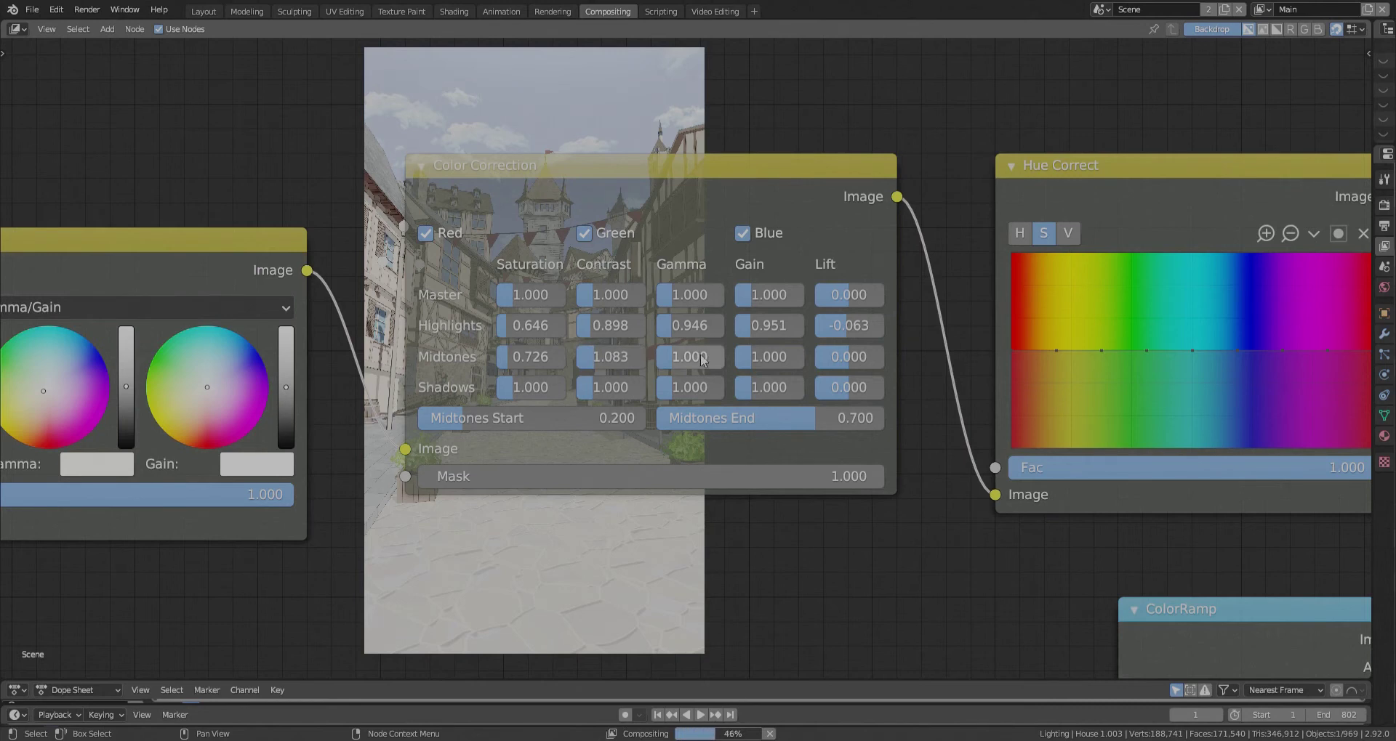
left_click(705, 360)
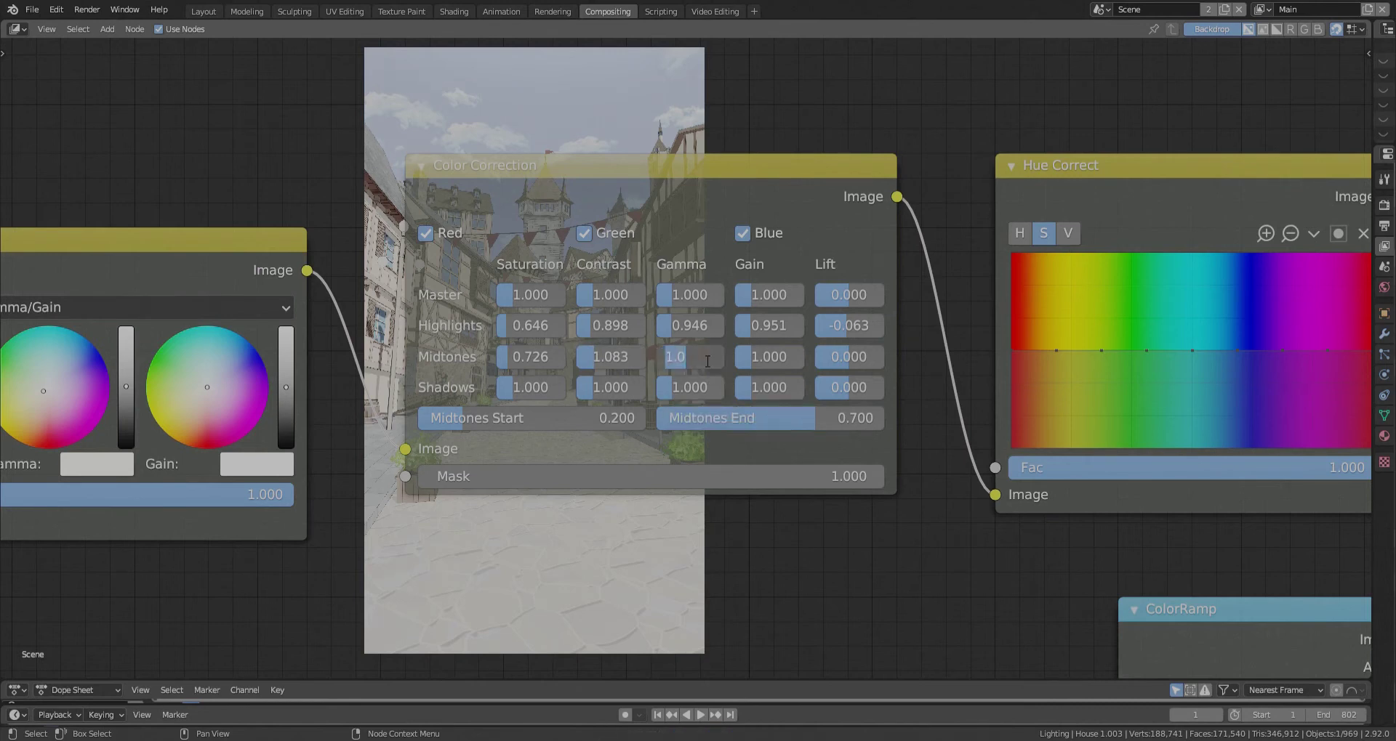
type(".968")
key("Return")
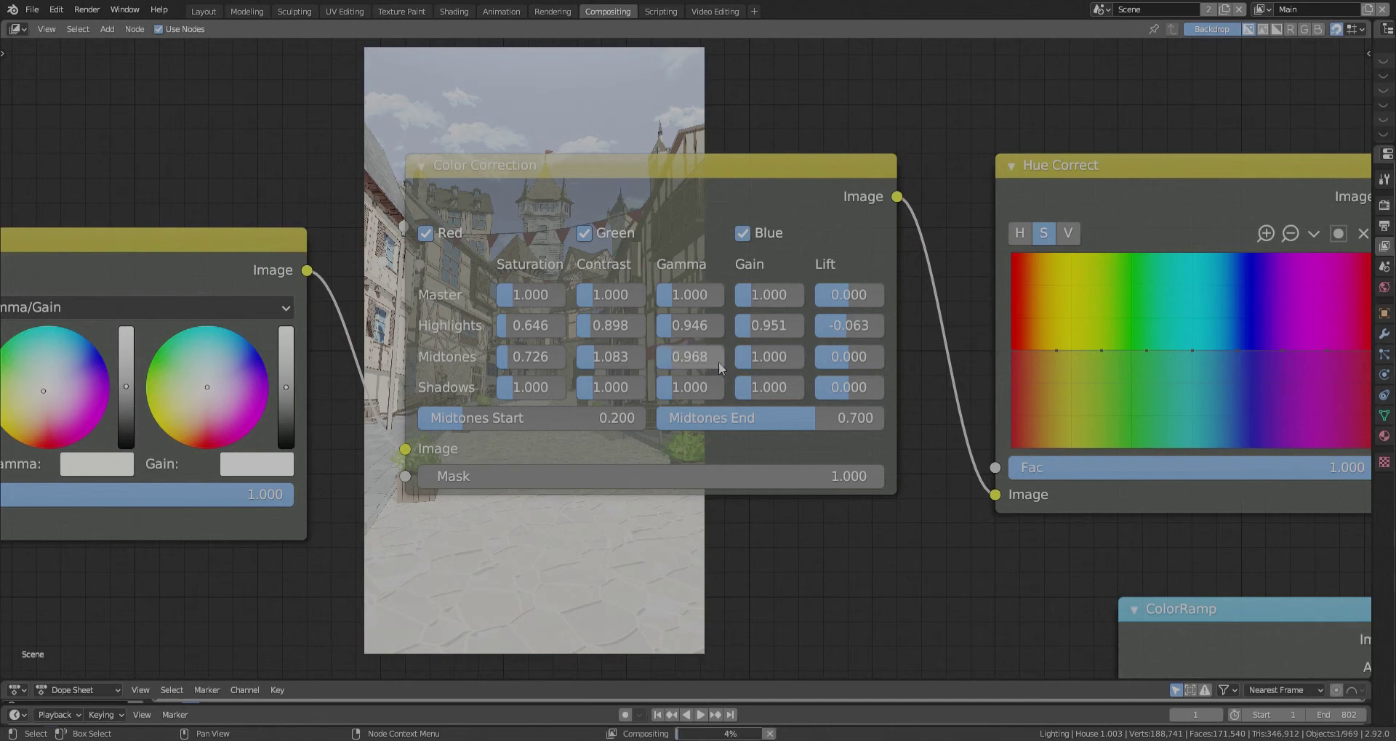
- Set Midtones gain to 0.961 and lift to -0.028, correcting a mistyped entry
left_click(760, 360)
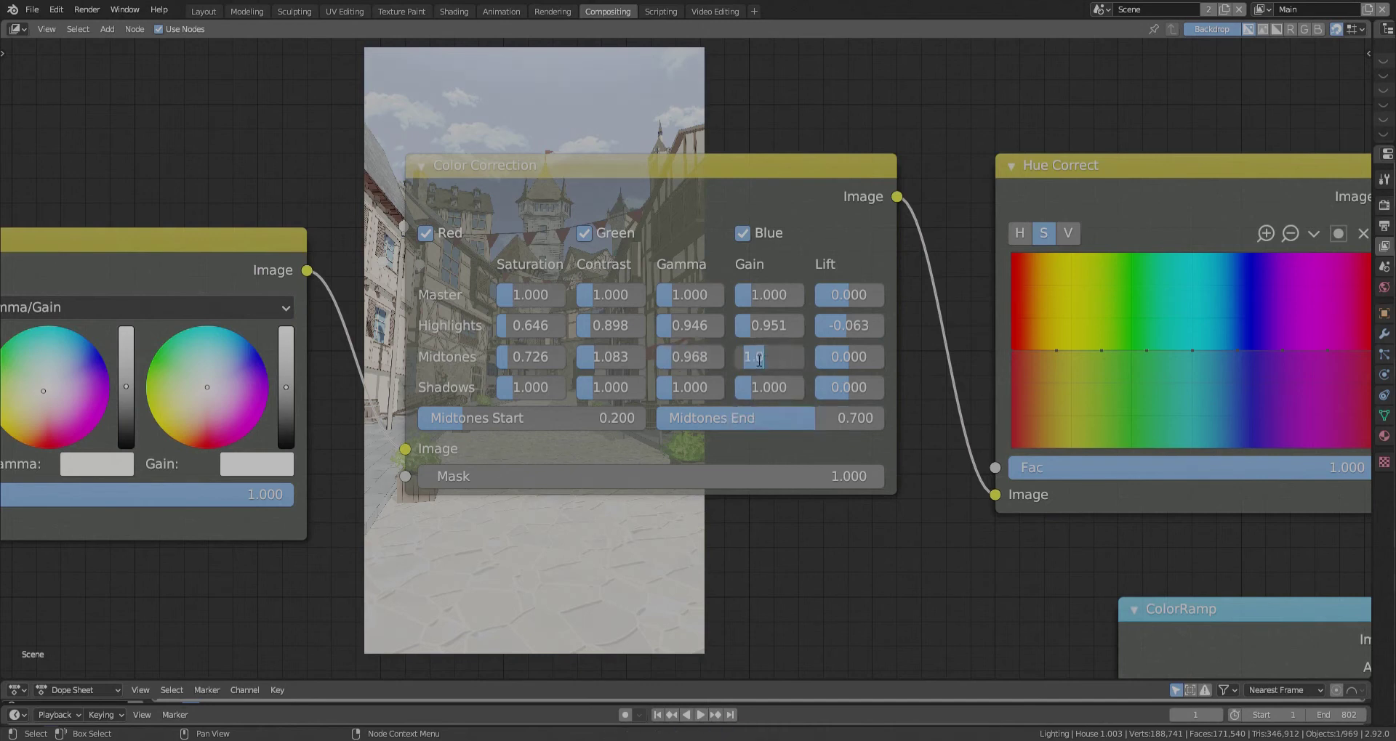
type(".961")
key("Return")
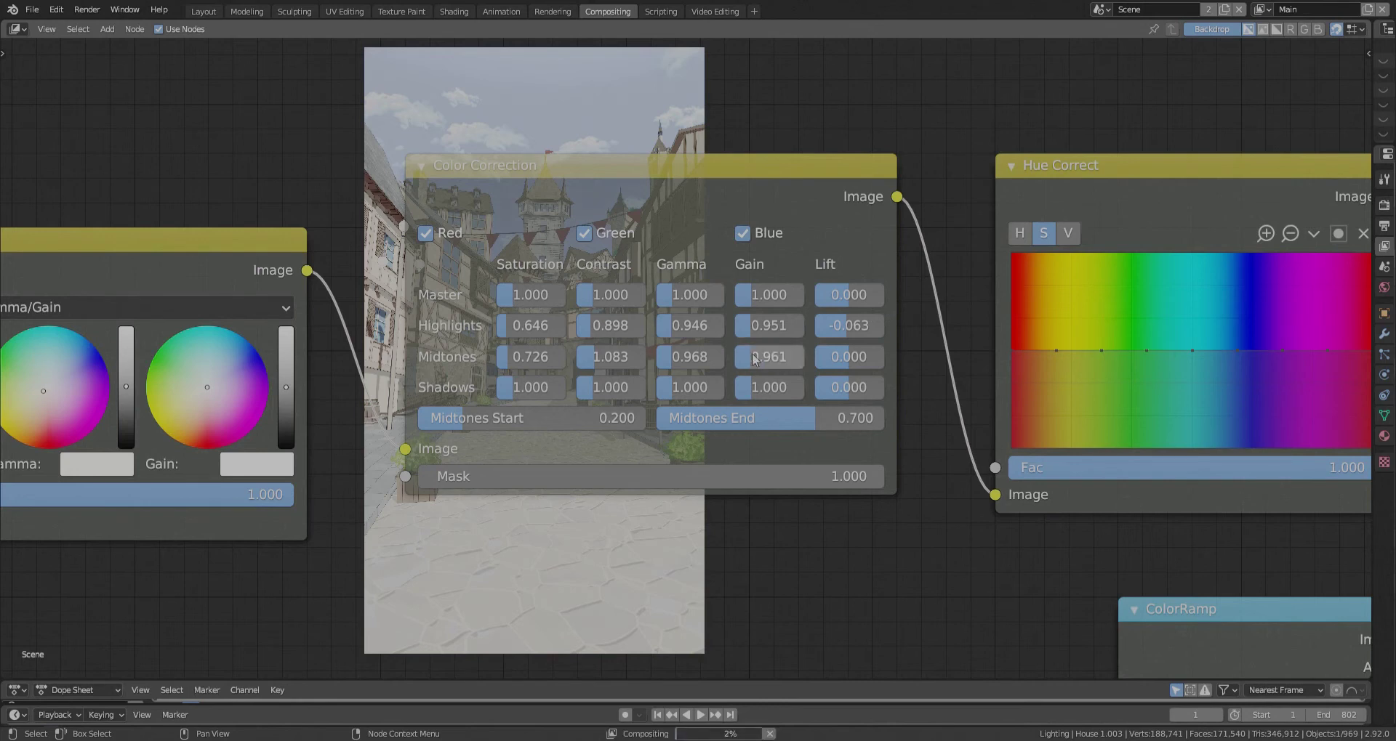
left_click(849, 365)
type("-")
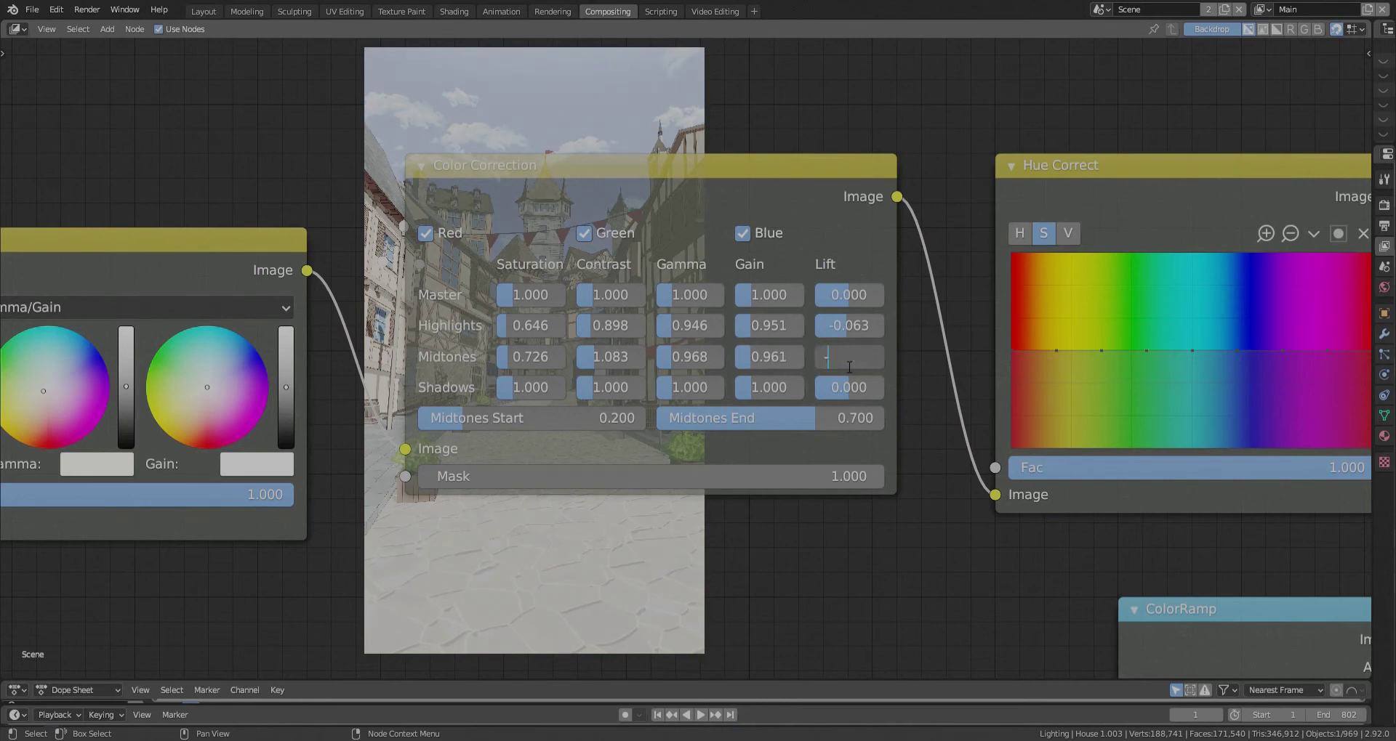
type("..028")
key("Return")
left_click(849, 367)
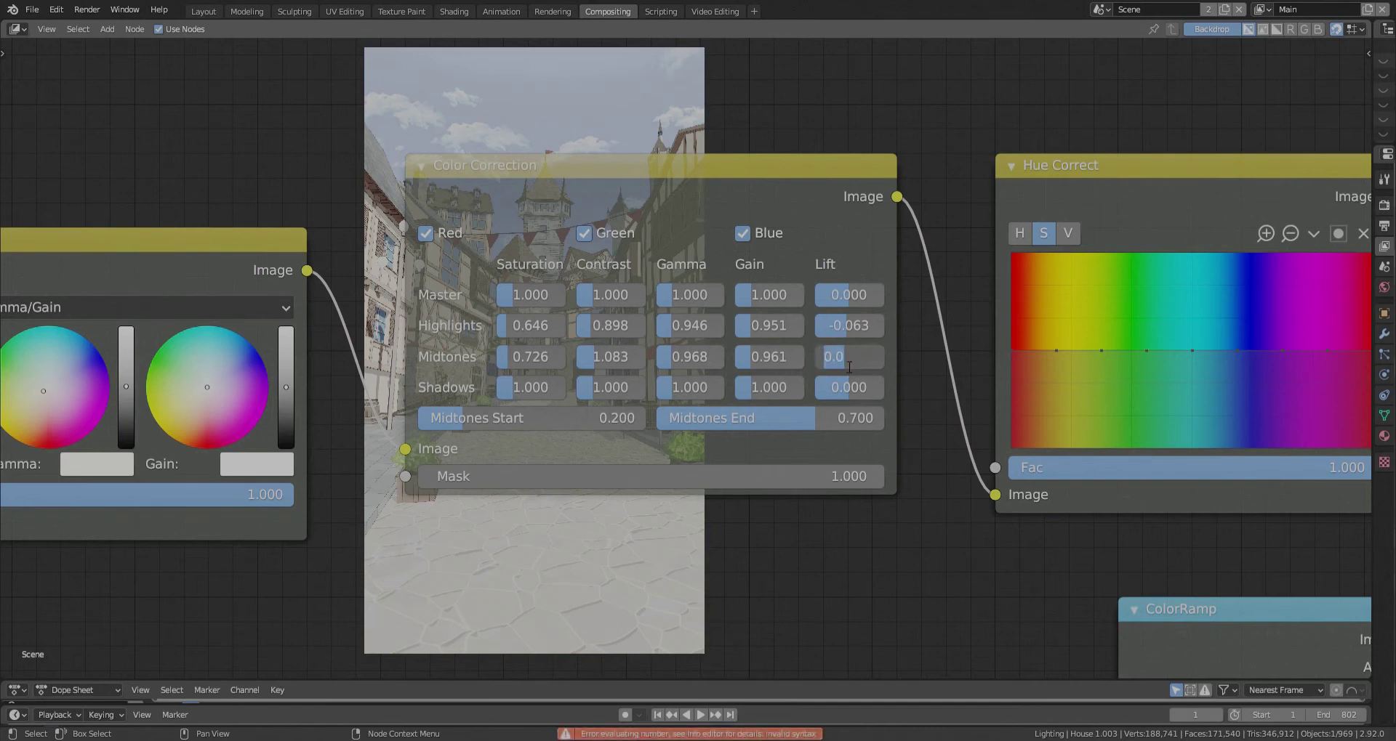
type("-.028")
key("Return")
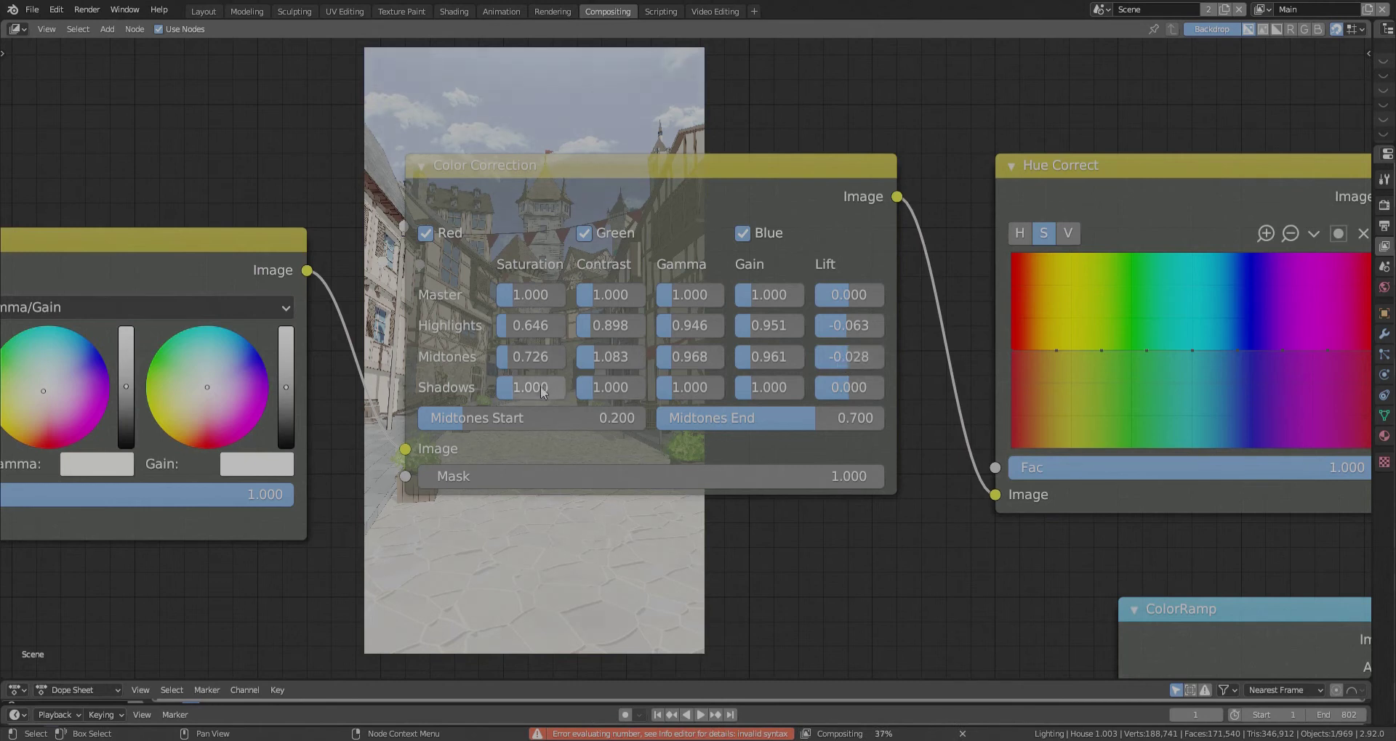
- Set Shadows contrast 1.144, gamma 1.036 and gain 1.140, then select the lift field
left_click(616, 395)
type("1.")
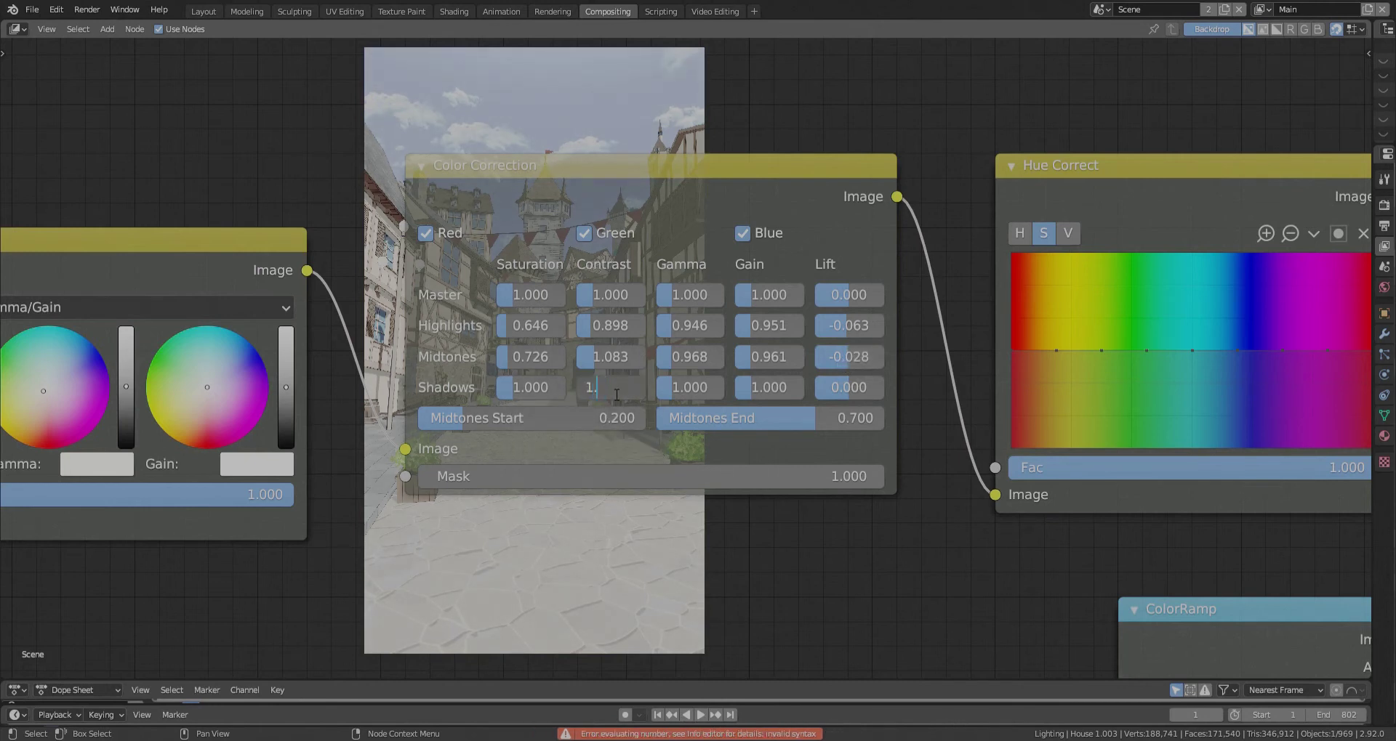
type("144")
key("Return")
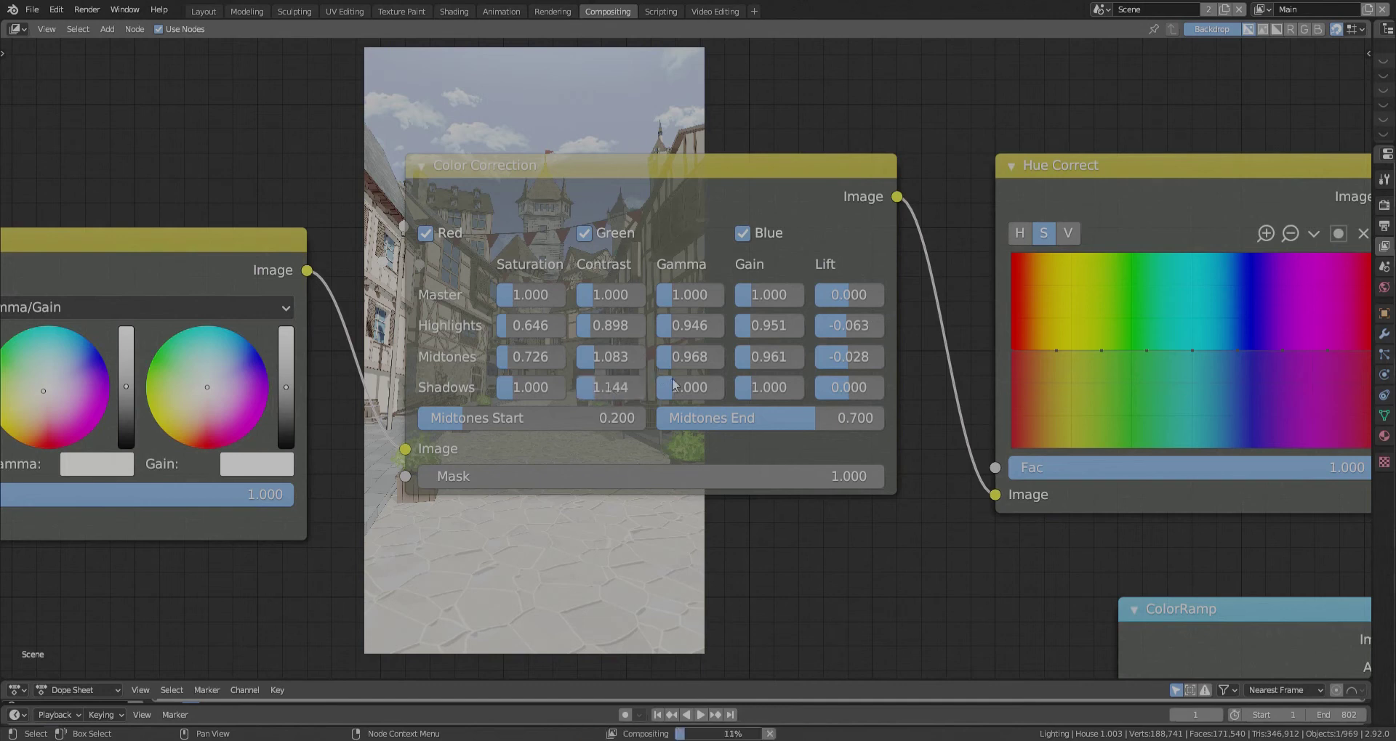
left_click(690, 388)
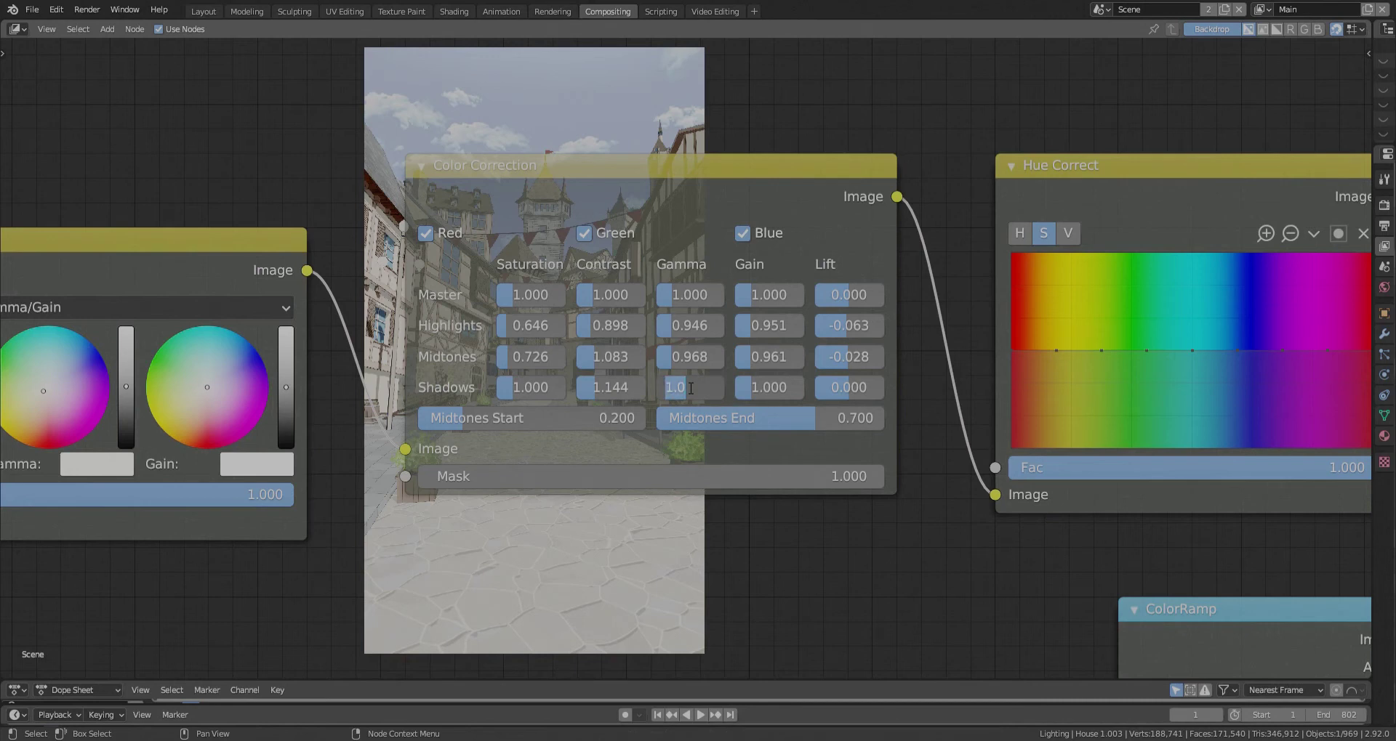
type("1.036")
key("Return")
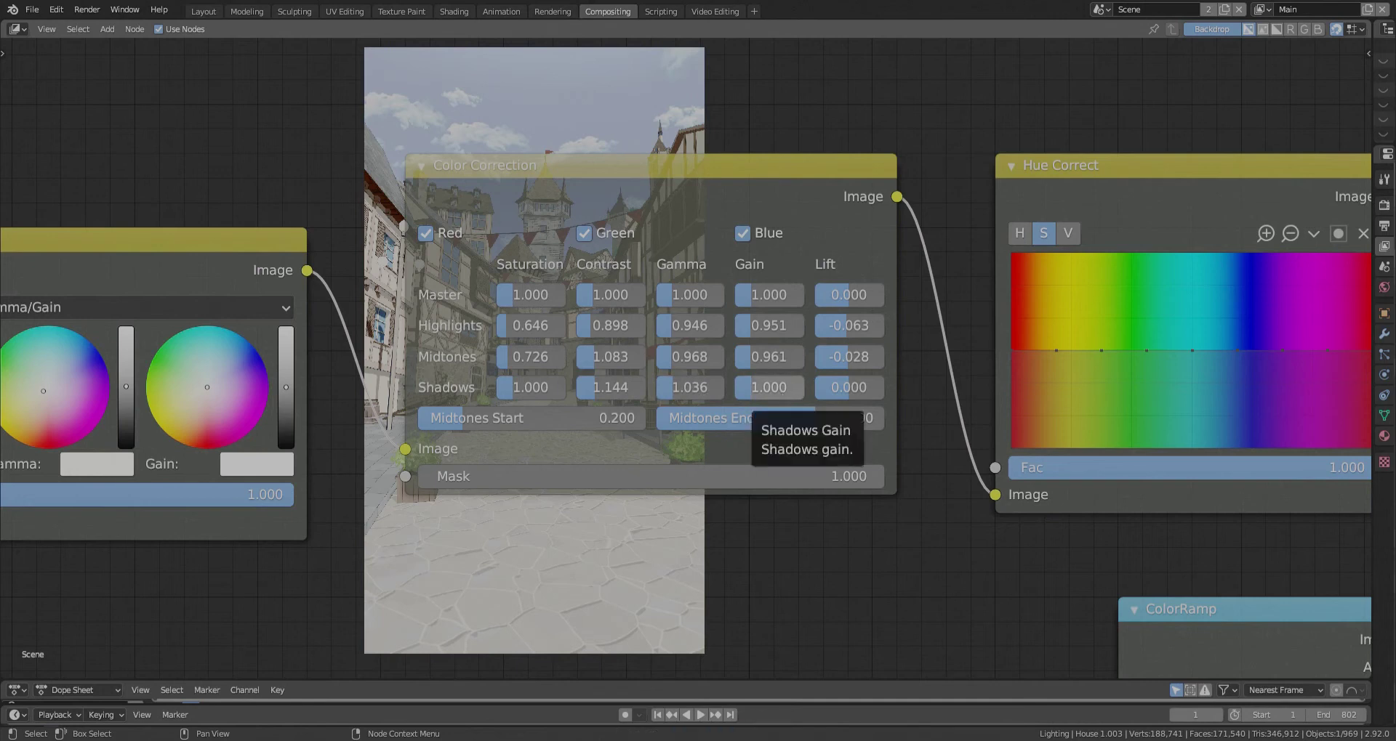
left_click(781, 391)
type("1.1")
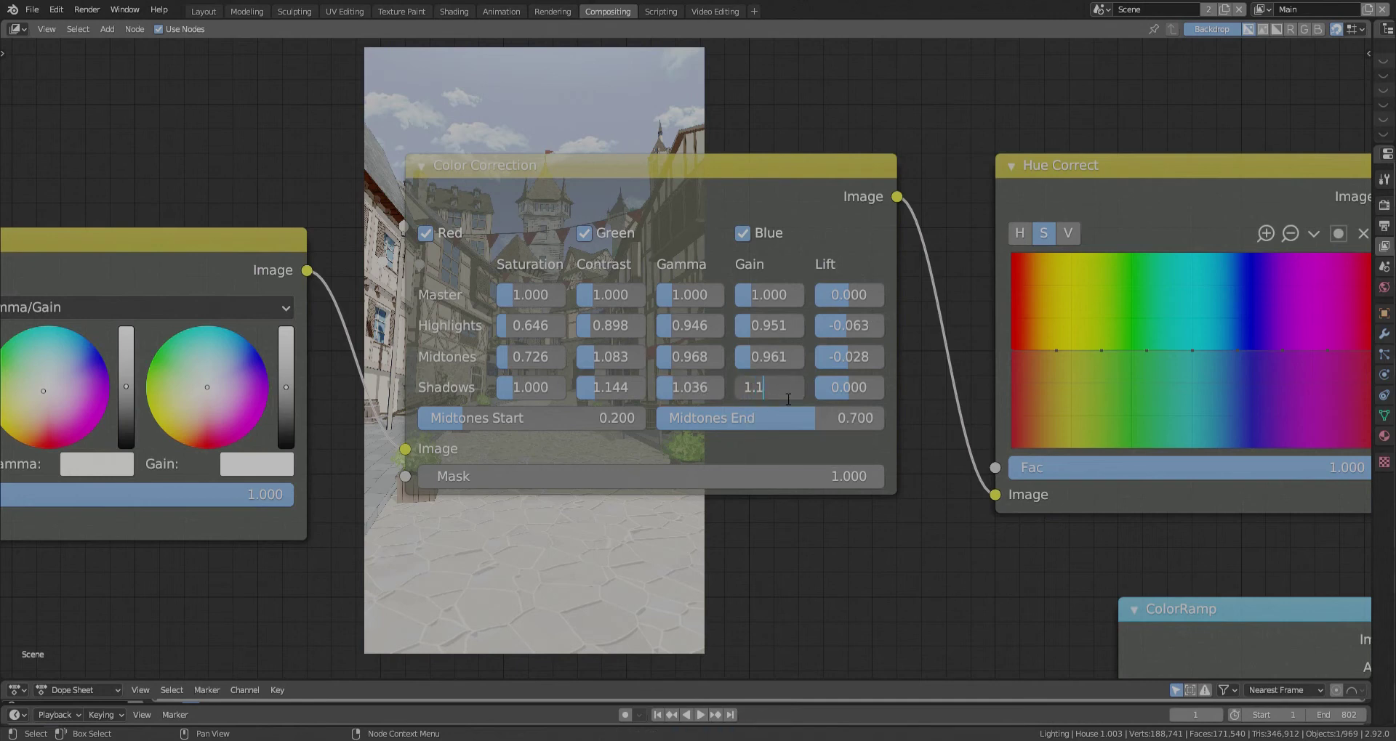
type("40")
key("Return")
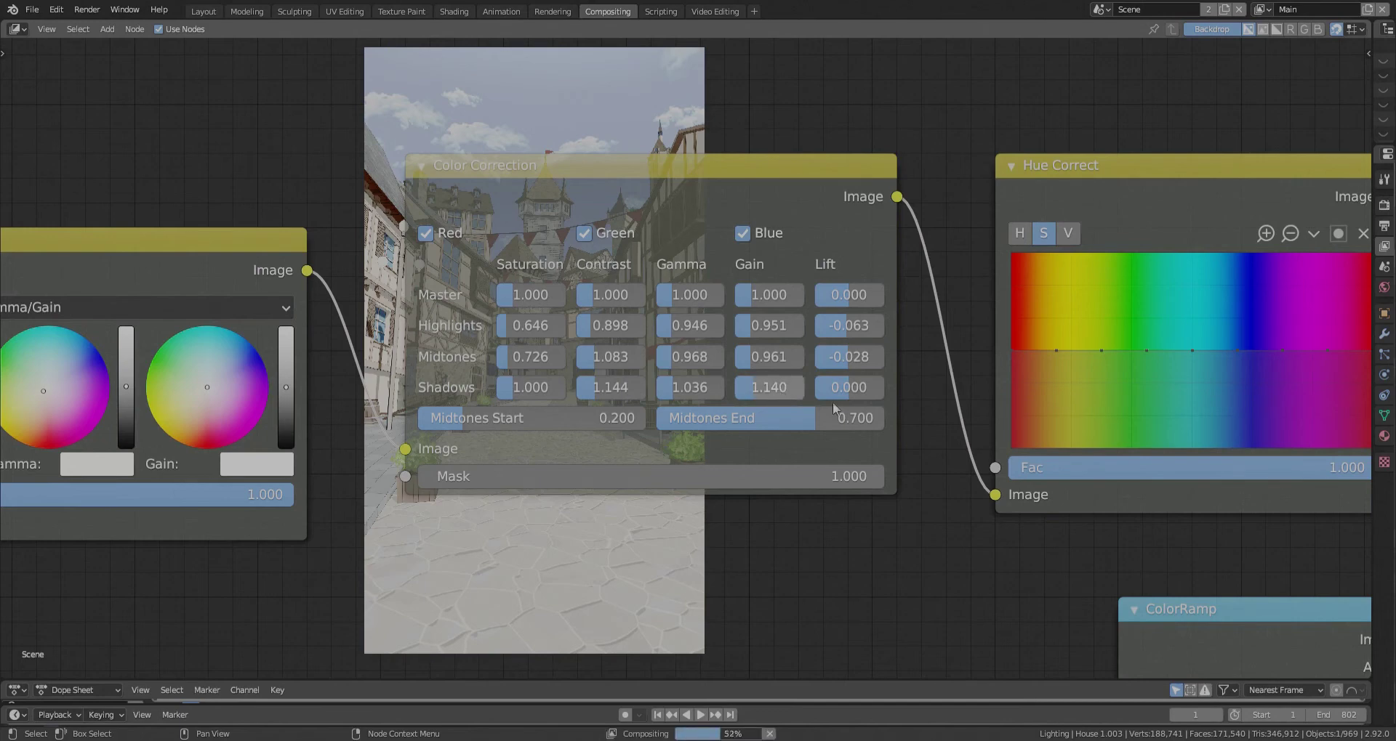
left_click(864, 393)
- Set Shadows lift to 0.070, then raise the Hue Correct saturation curve around cyan
type(".07")
key("Return")
middle_click_drag(1016, 346, 518, 400)
left_click(515, 398)
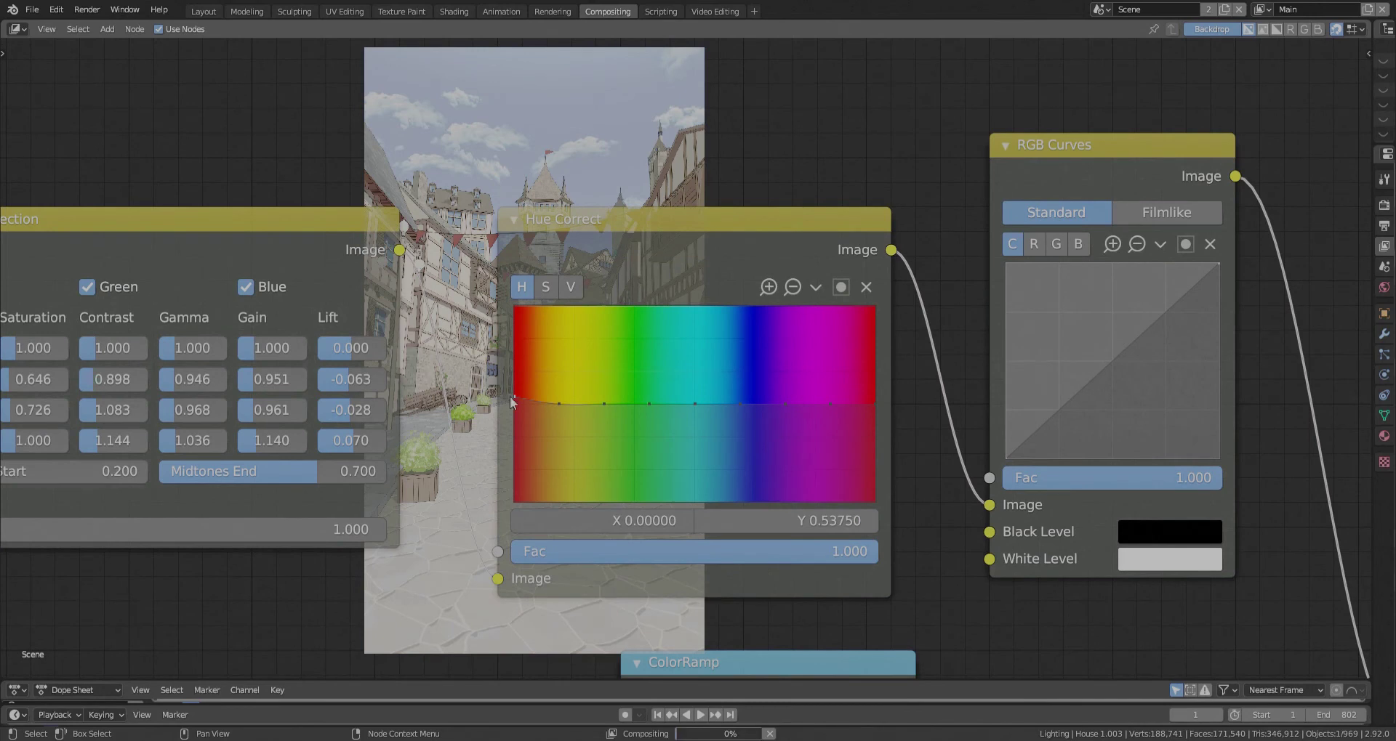
left_click(545, 287)
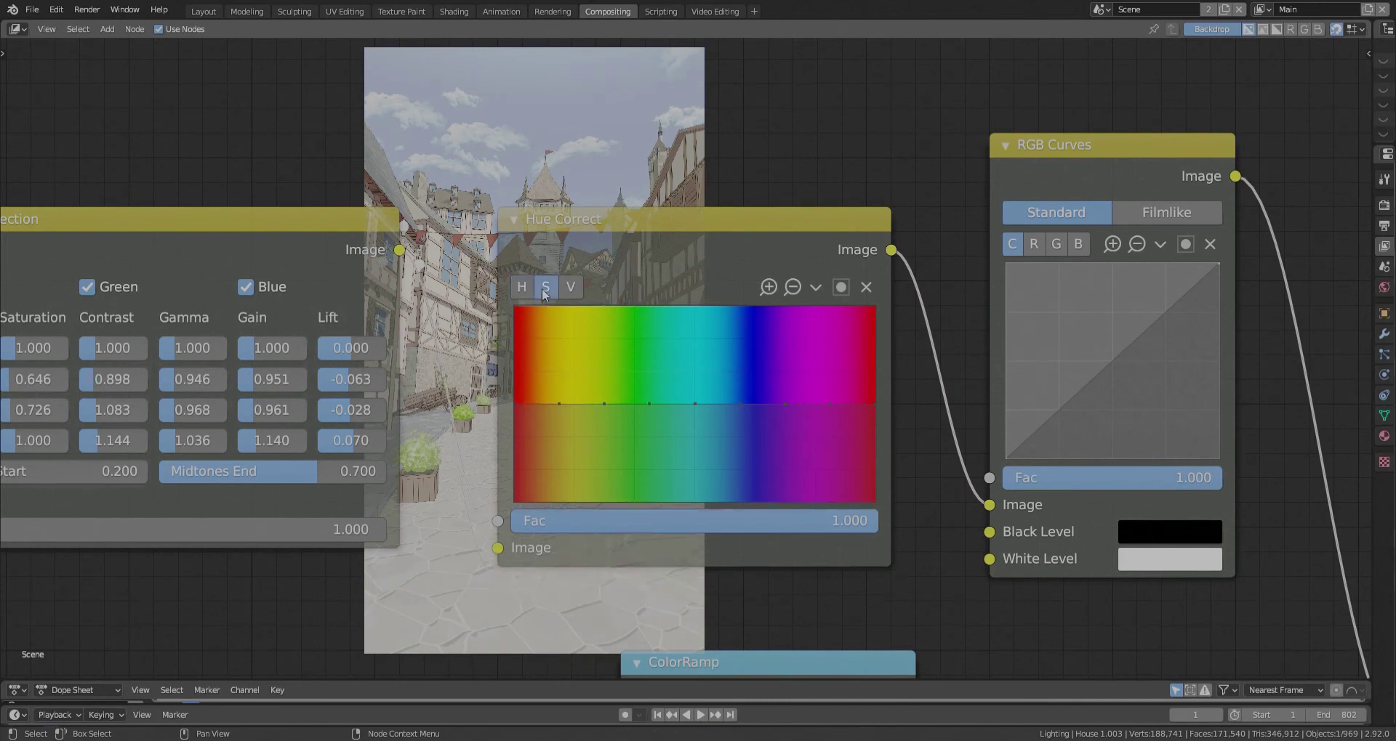
left_click_drag(701, 405, 695, 390)
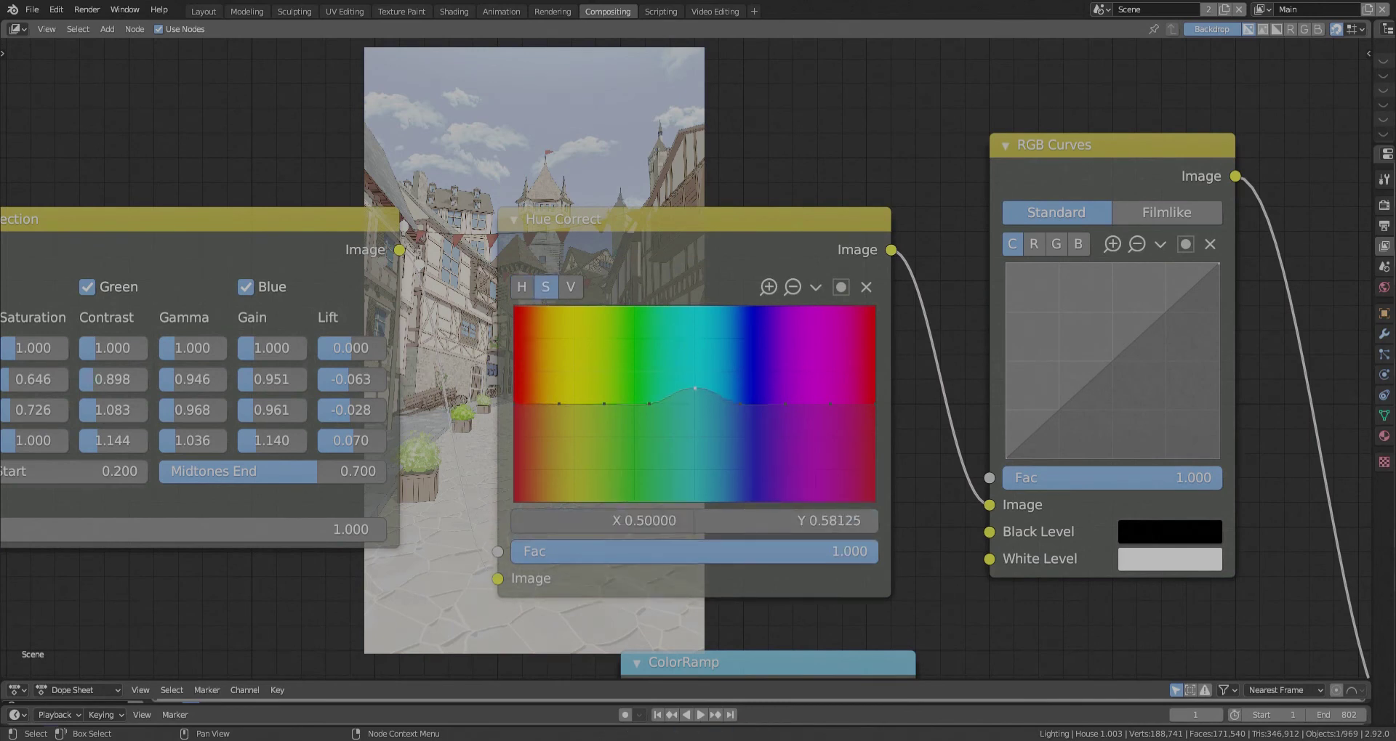
- Add another gentle bump near cyan, lifting the value curve to 0.53125
scroll(725, 416, "up", 1)
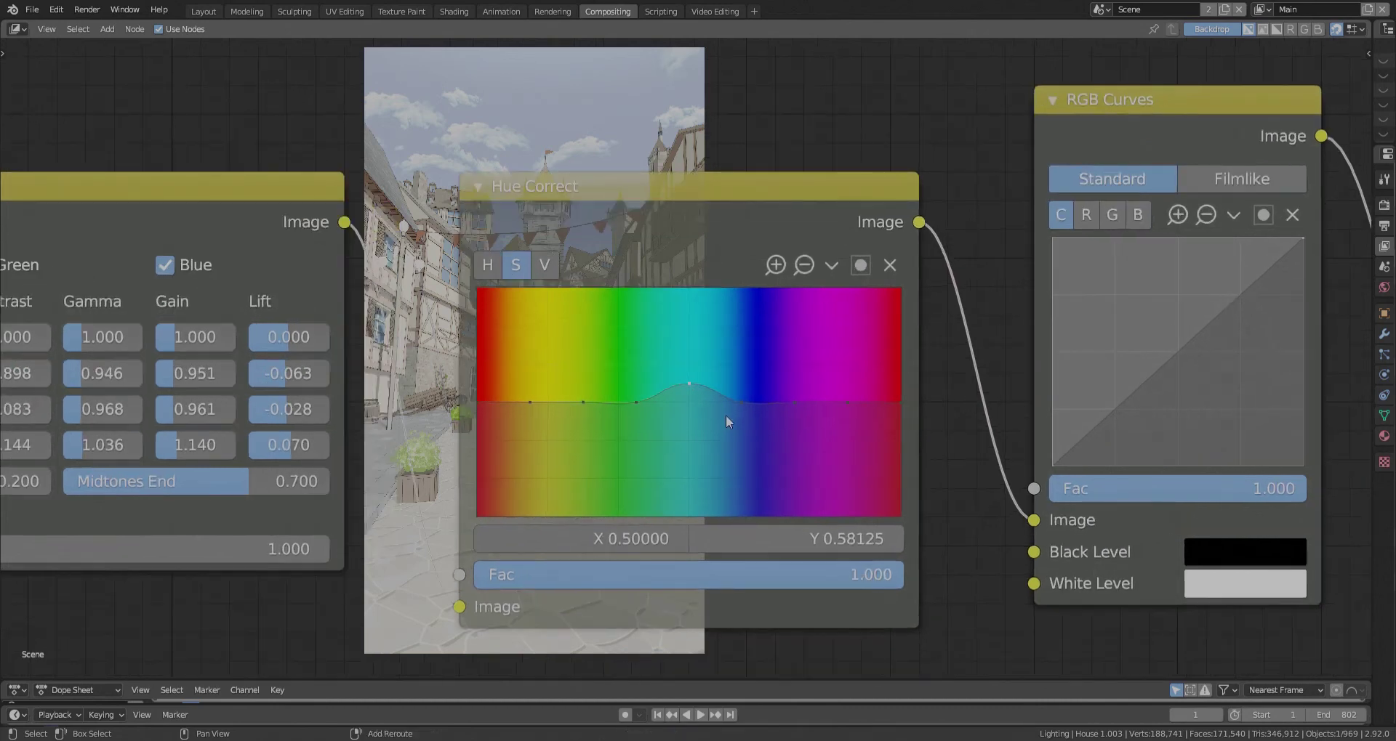
middle_click_drag(725, 419, 671, 429)
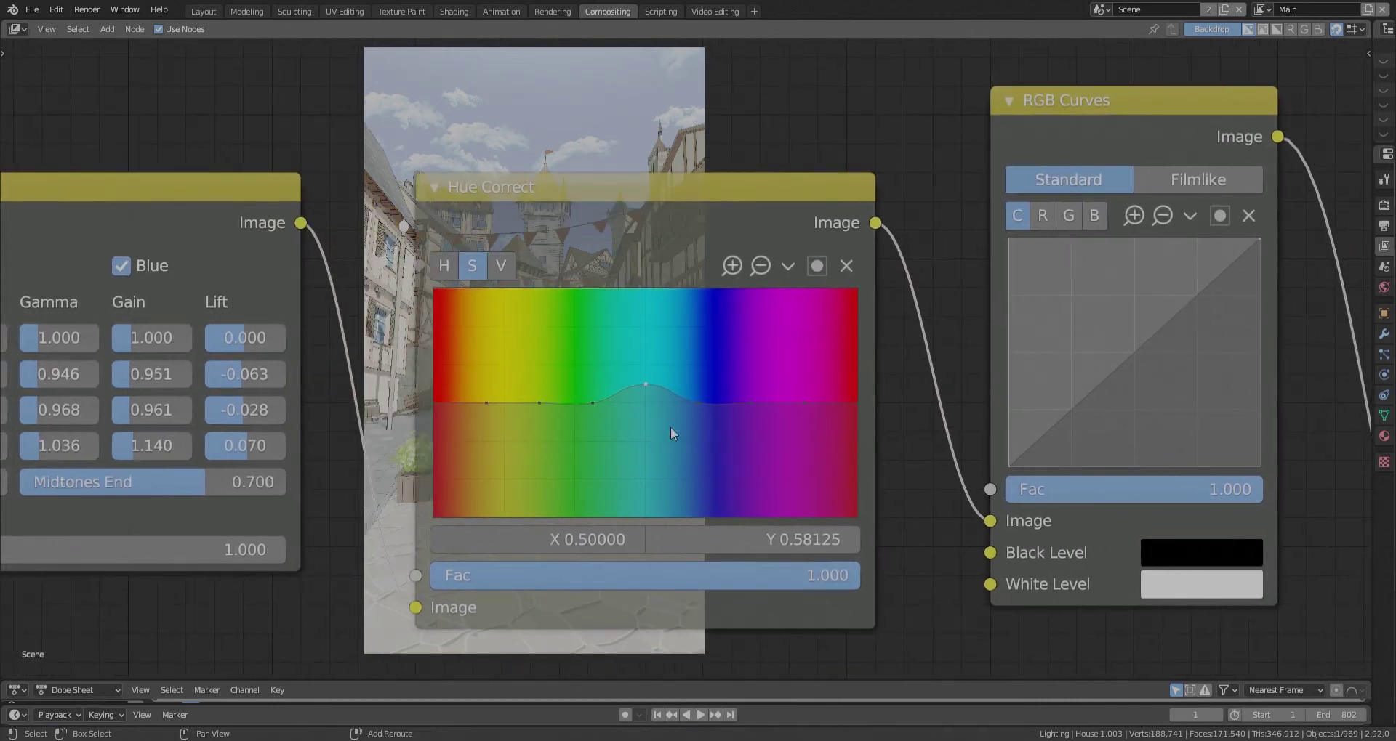
left_click_drag(689, 409, 697, 395)
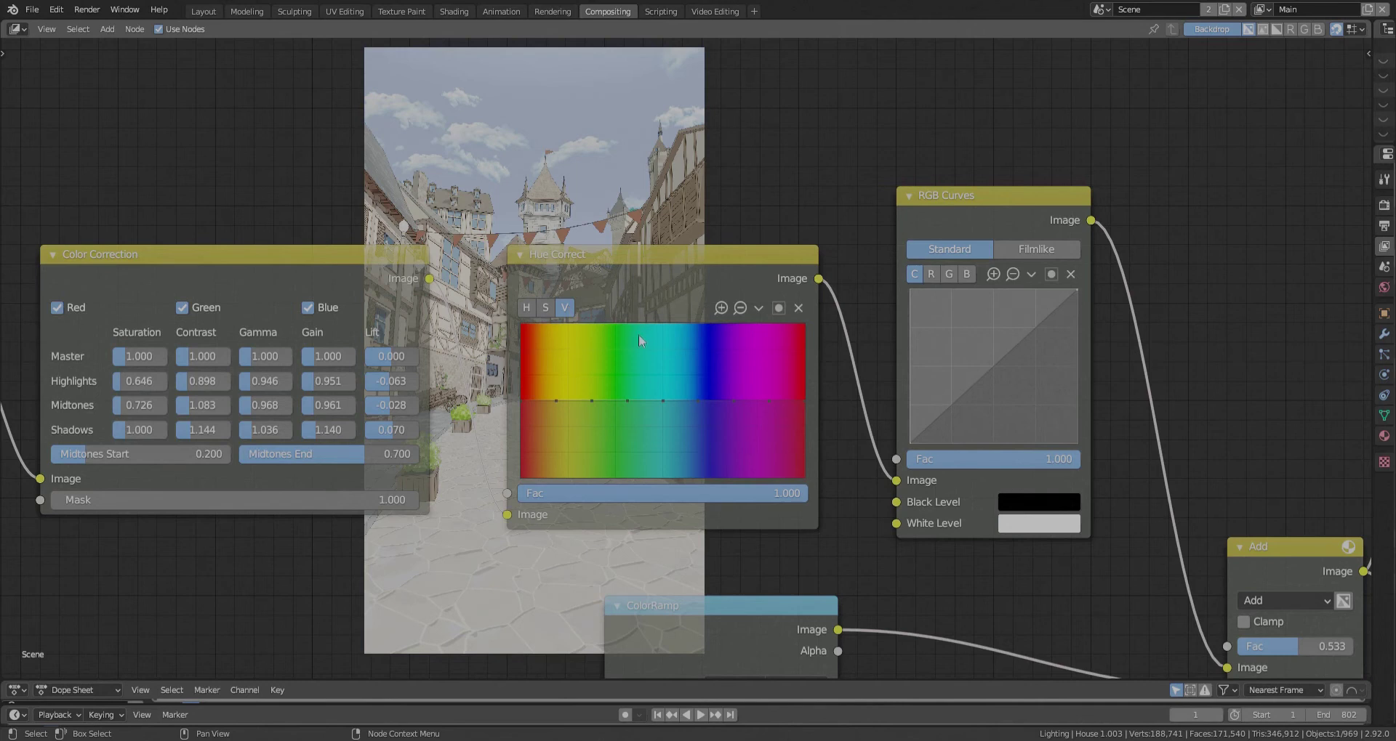
scroll(665, 395, "up", 2)
left_click_drag(713, 390, 664, 395)
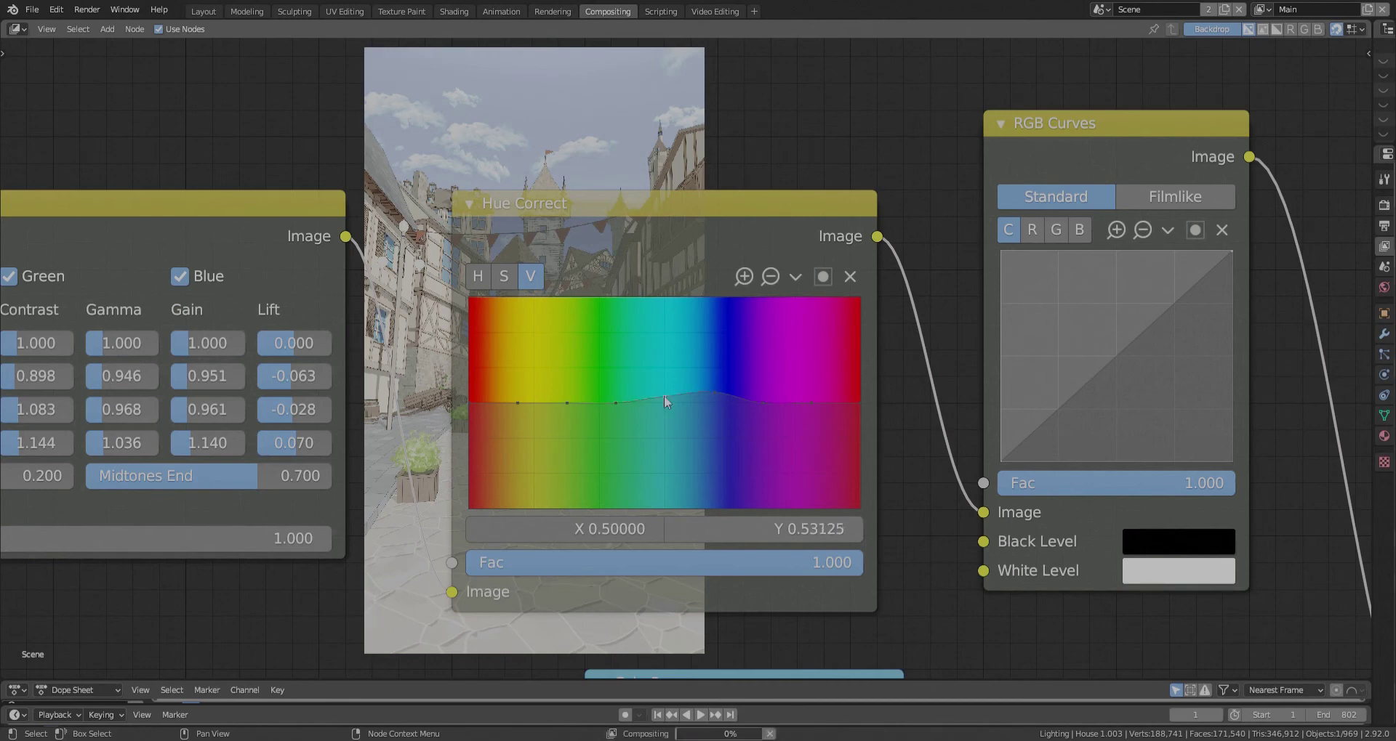
scroll(622, 289, "down", 3)
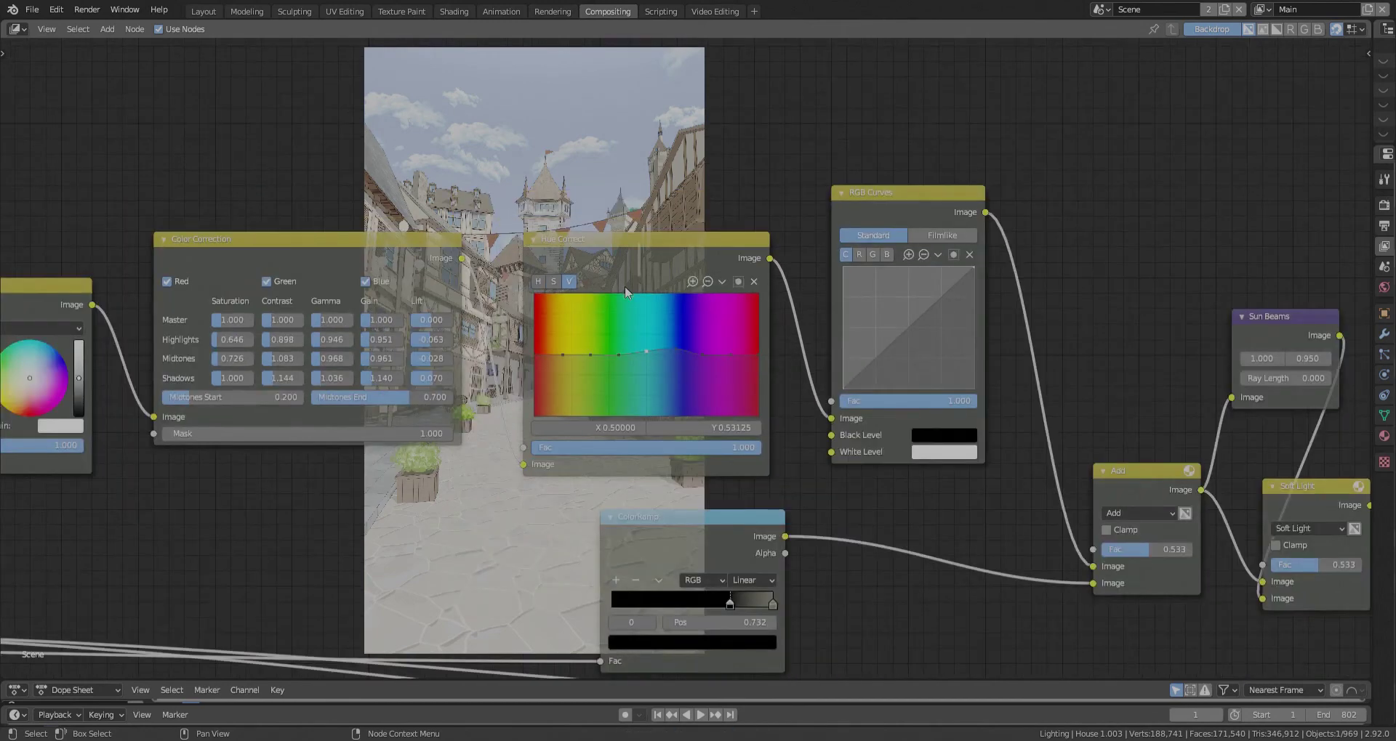
scroll(647, 307, "down", 1)
middle_click_drag(745, 322, 554, 374)
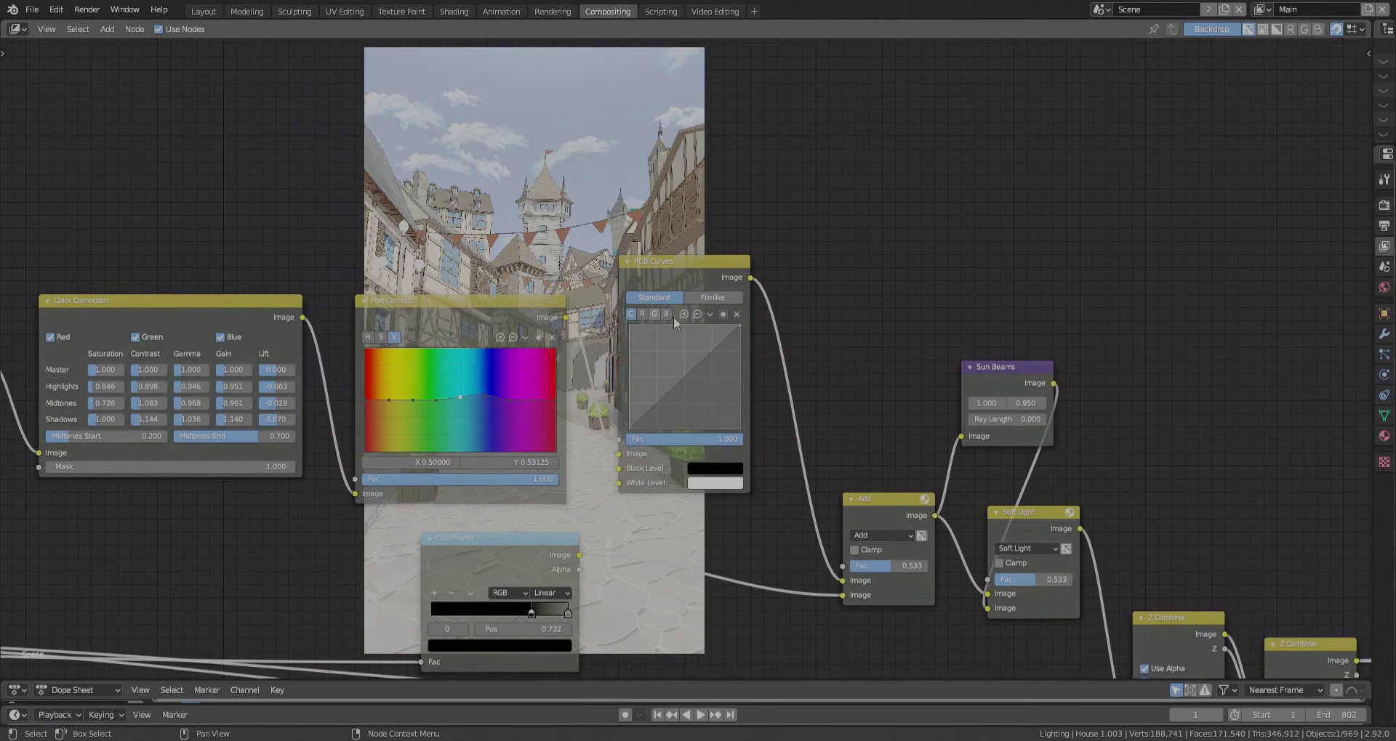
scroll(635, 317, "up", 1)
left_click_drag(686, 390, 699, 397)
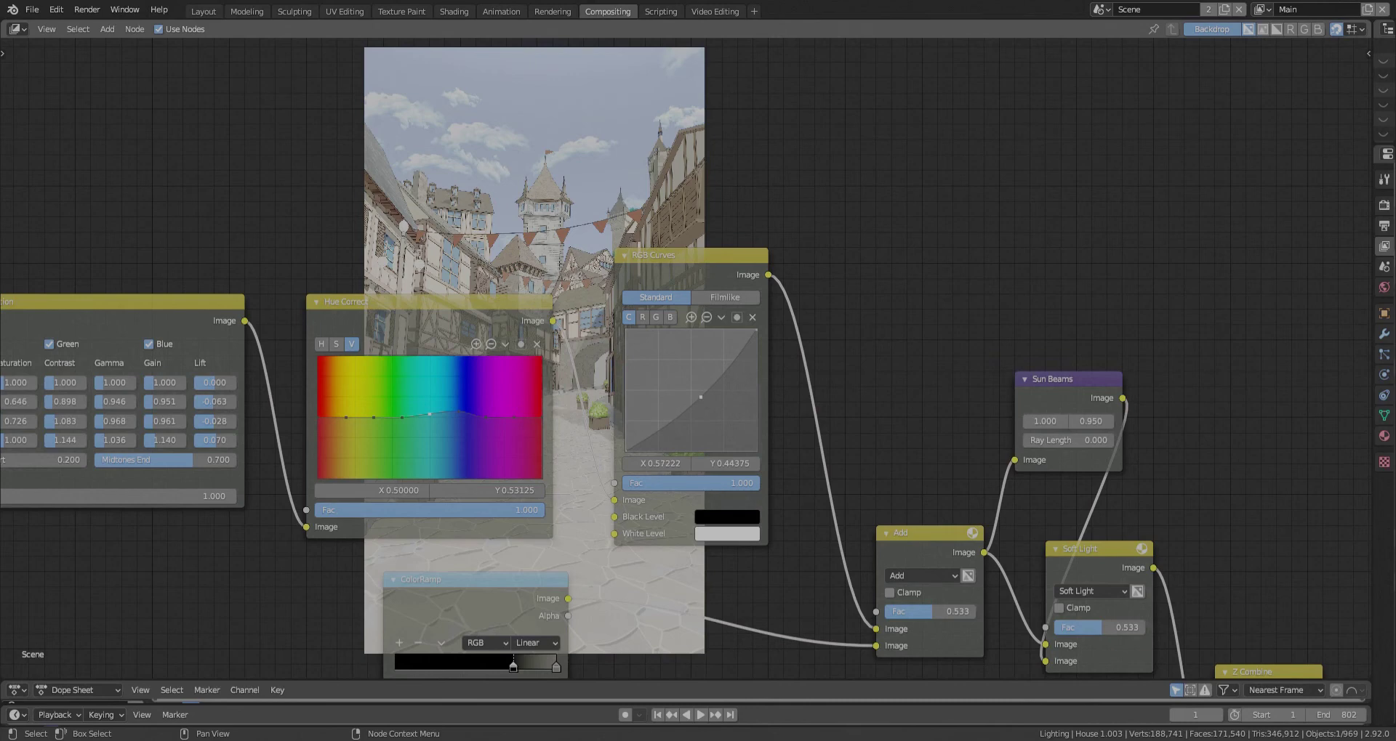
scroll(705, 383, "up", 1)
middle_click_drag(695, 378, 631, 360)
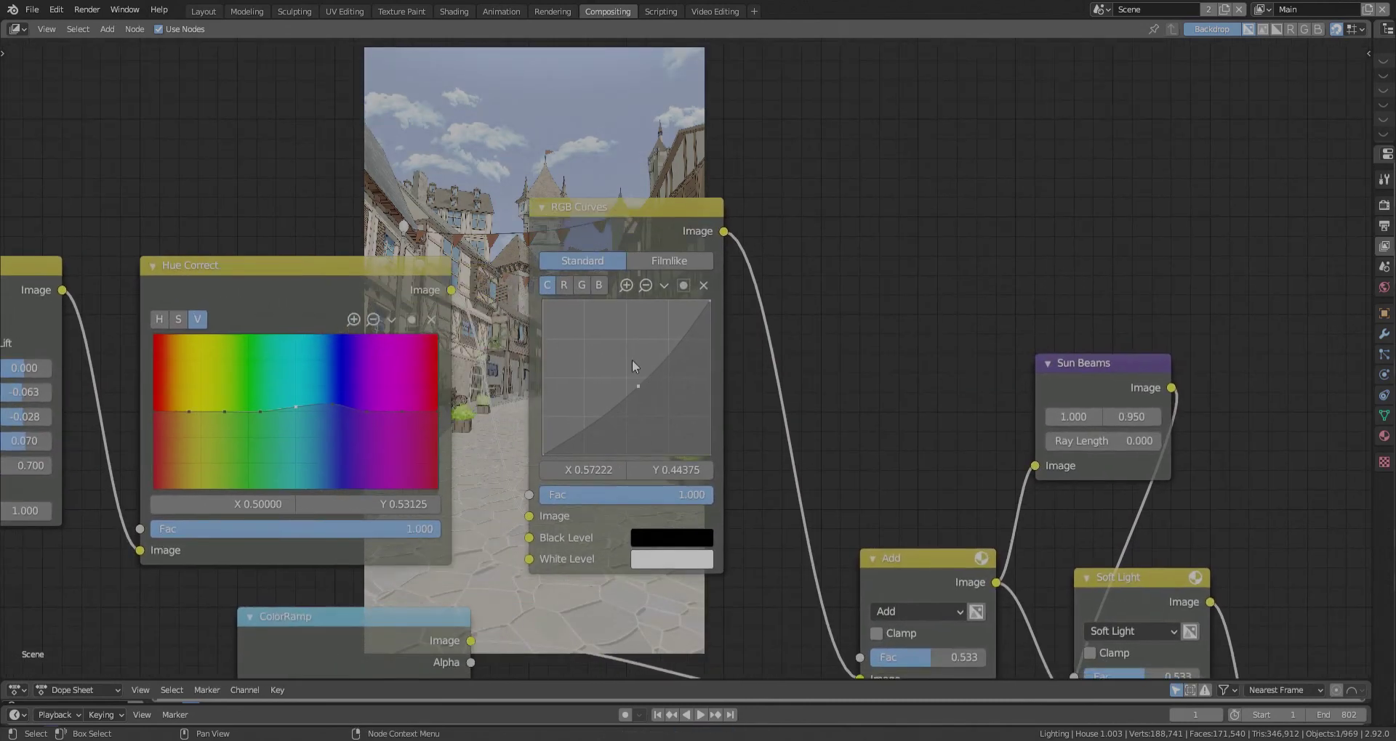
scroll(631, 360, "down", 2)
middle_click_drag(785, 528, 587, 532)
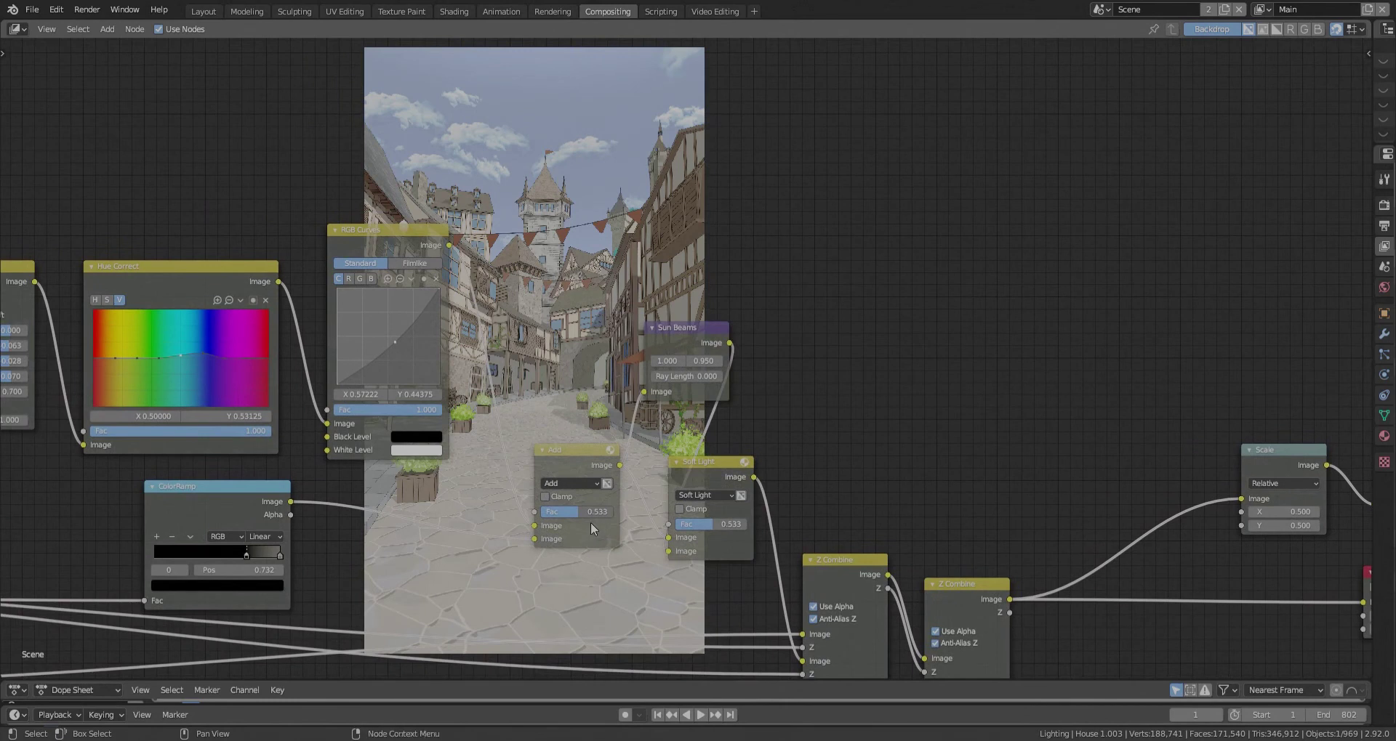
- Set the Sun Beams ray length to 0.6 and the Soft Light factor to 1.0
left_click(691, 376)
type("0.6")
key("Return")
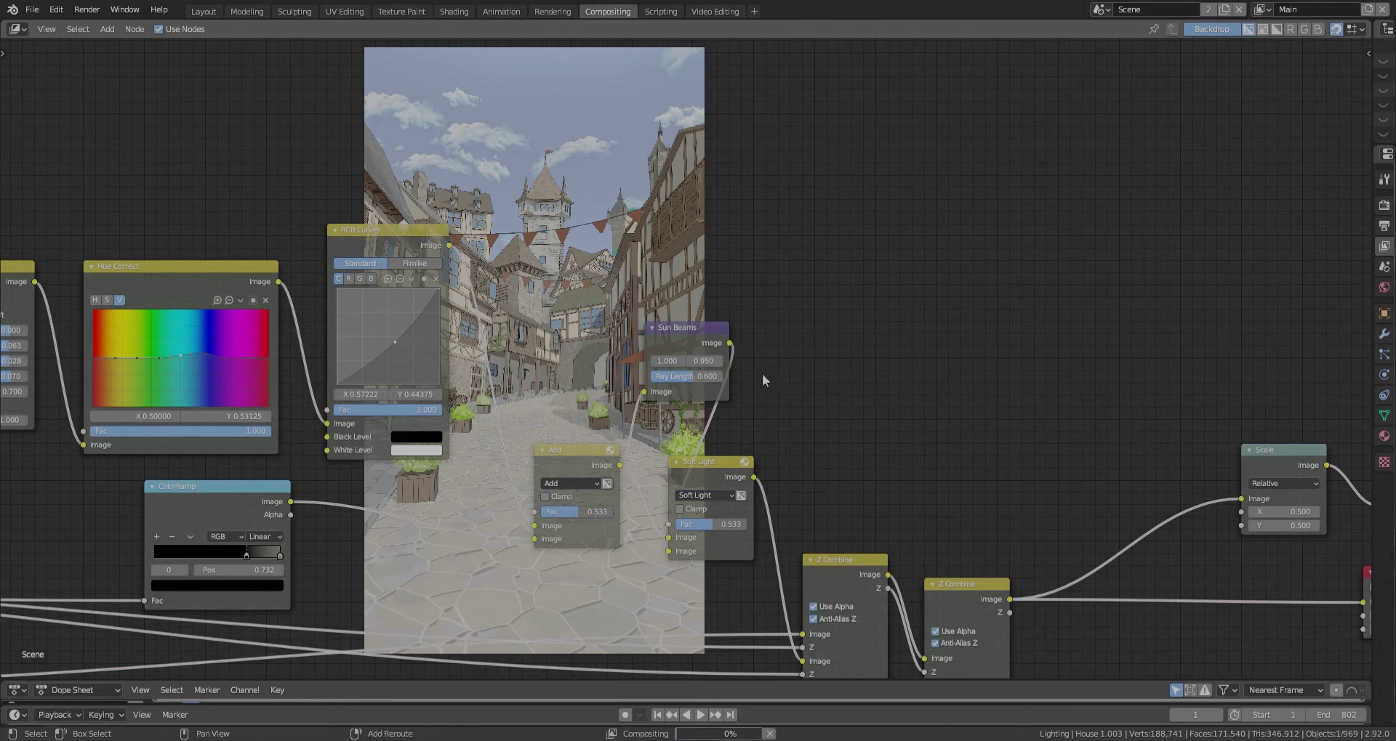
middle_click_drag(763, 389, 758, 371)
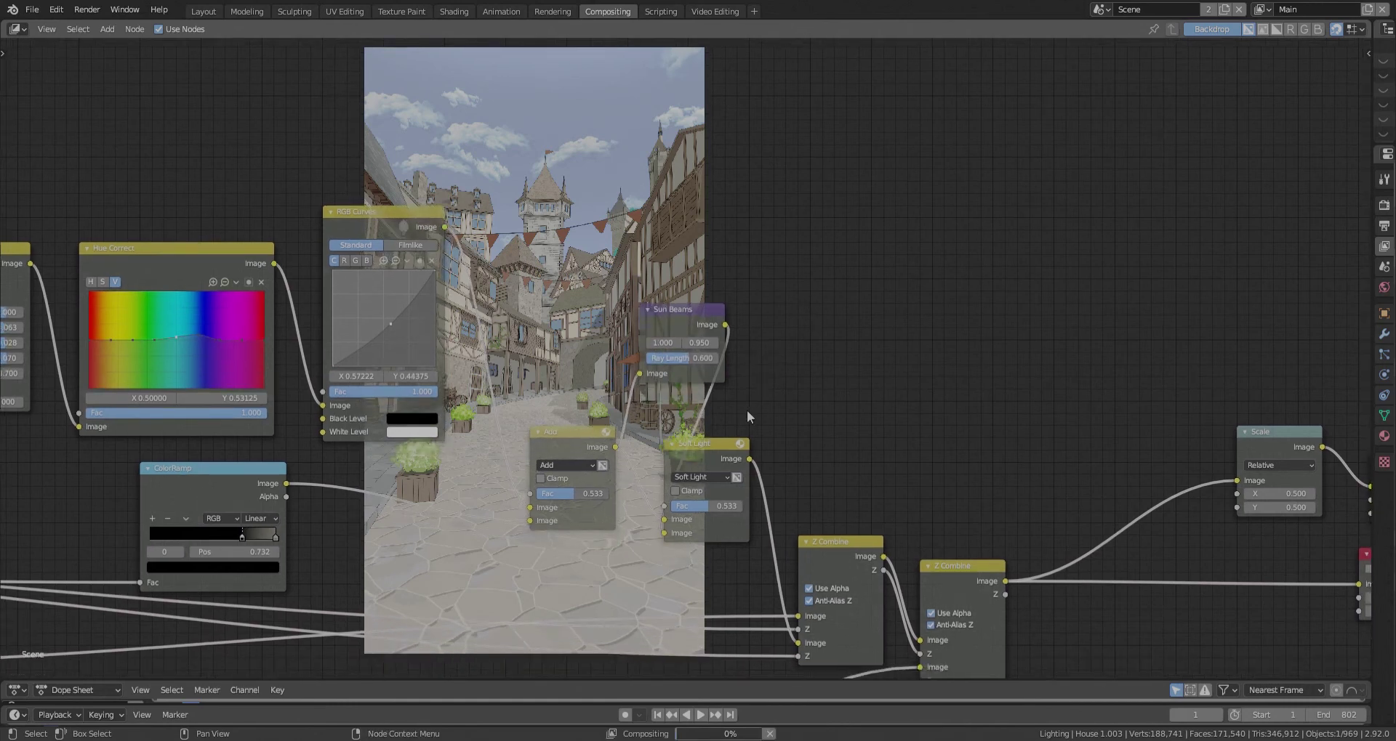
left_click_drag(709, 506, 741, 510)
- Rearrange the Sun Beams, Add and Soft Light nodes into a tighter group beside RGB Curves
left_click_drag(686, 321, 647, 333)
left_click_drag(576, 433, 528, 421)
left_click_drag(592, 376, 568, 389)
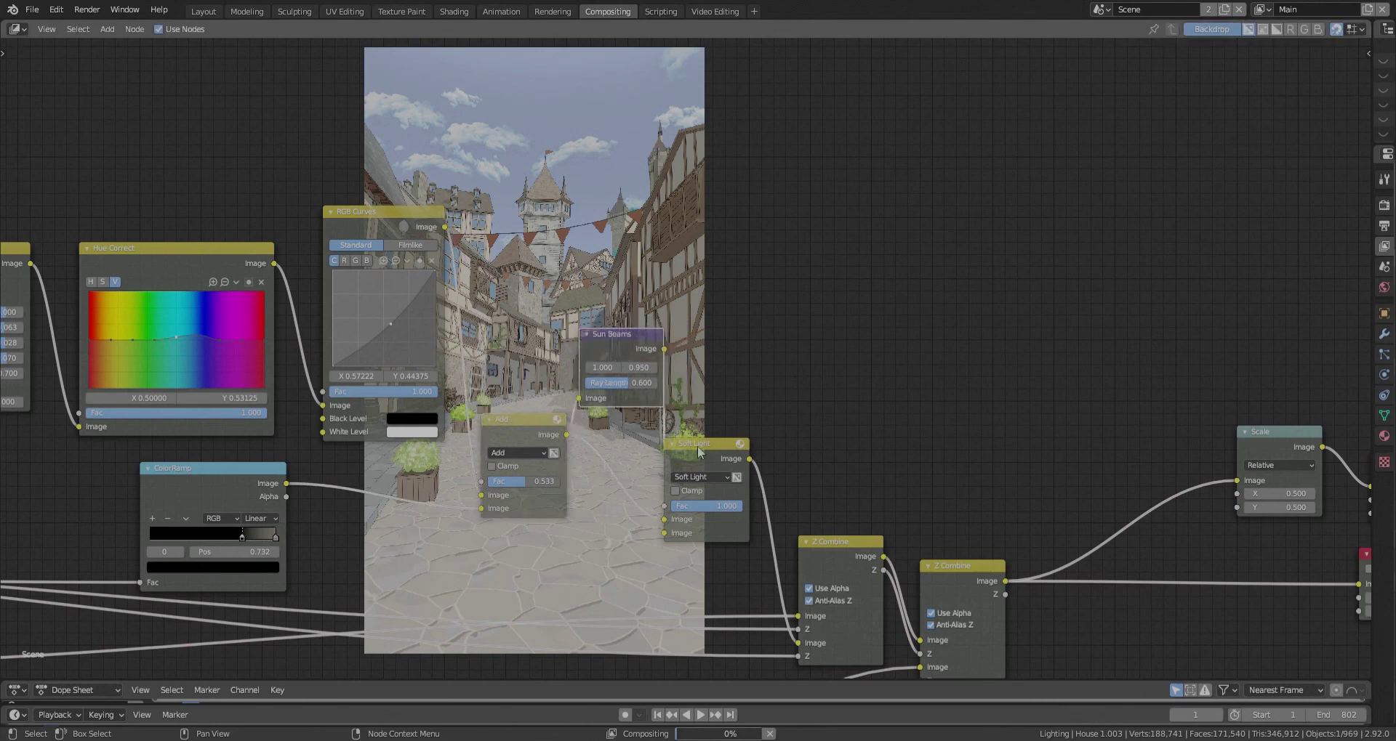
left_click_drag(702, 449, 714, 438)
middle_click_drag(714, 438, 759, 392)
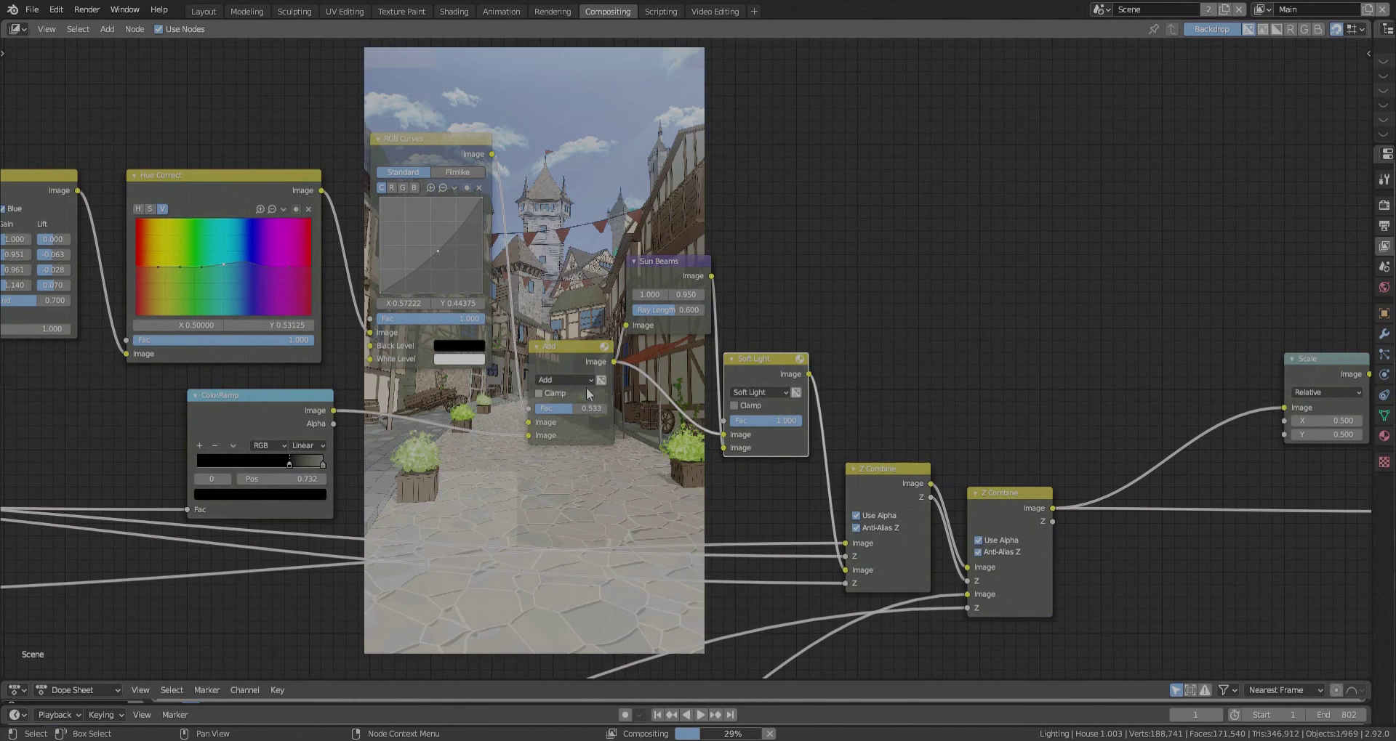
- Move the ColorRamp's black stop to 0.586 and switch it to B-Spline interpolation
scroll(554, 358, "down", 3)
scroll(517, 420, "up", 3, "ctrl")
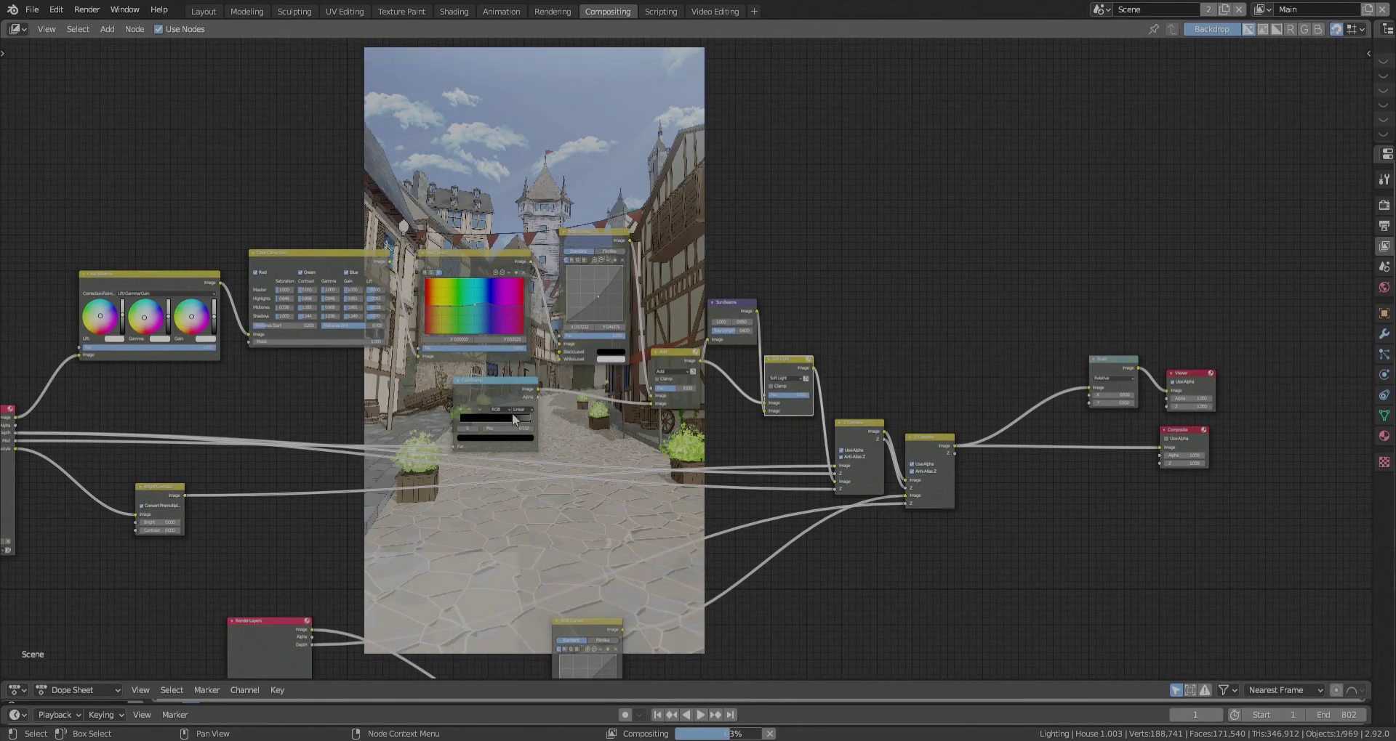
scroll(513, 410, "up", 3)
left_click_drag(519, 422, 496, 426)
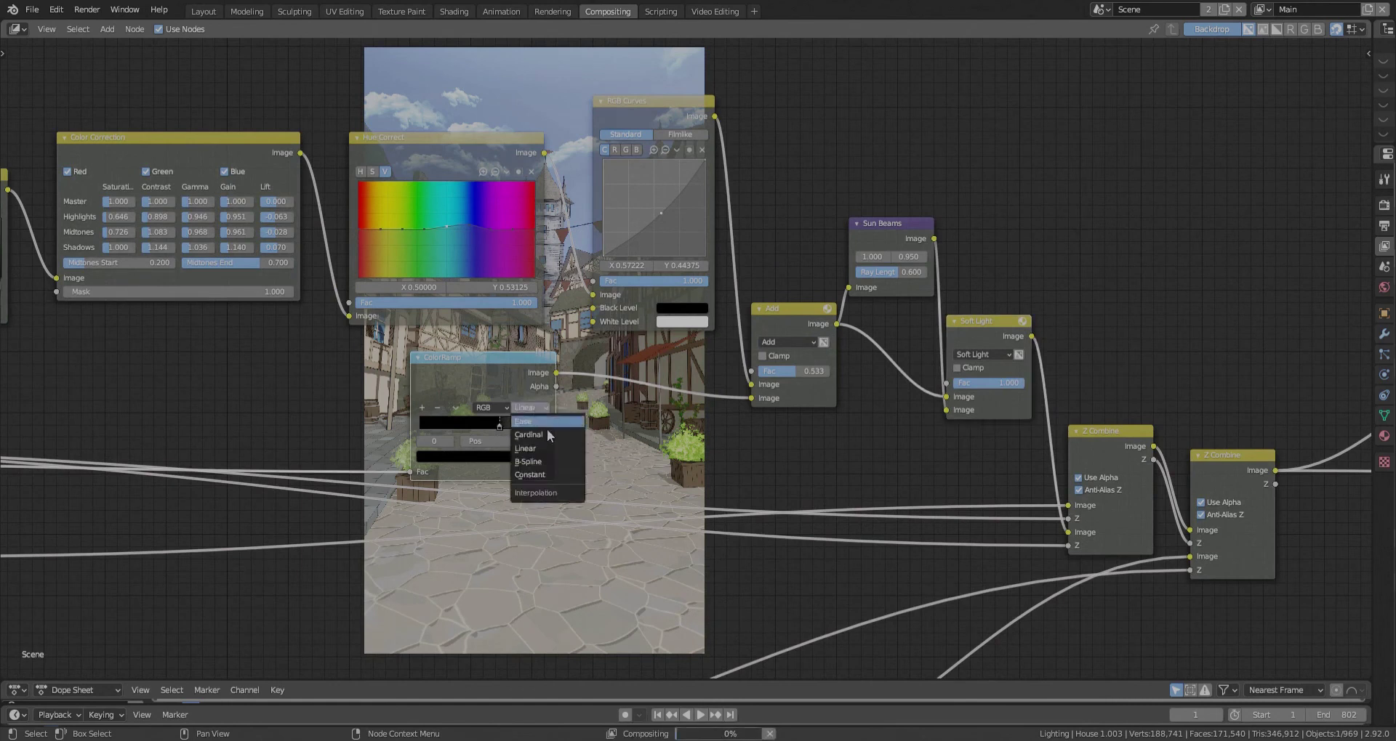
left_click(531, 461)
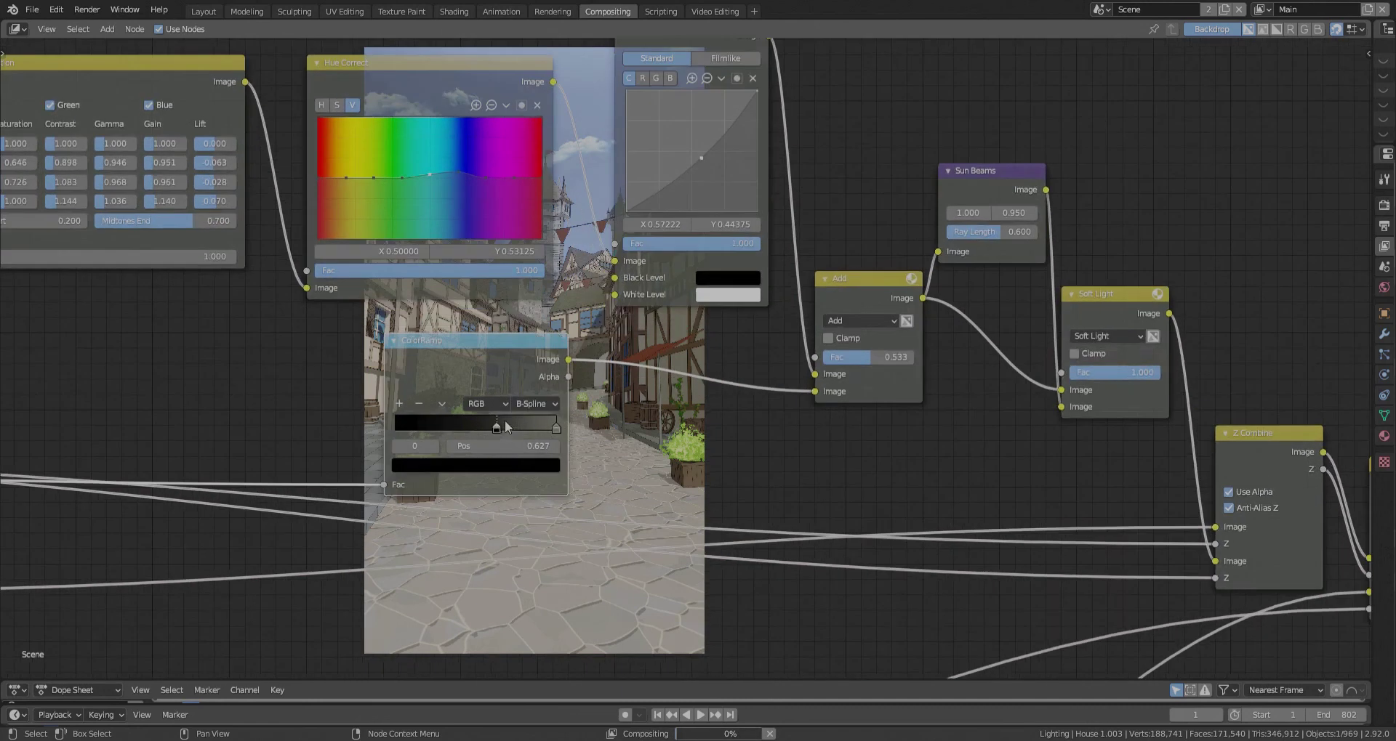
- Set the Add node's factor to 0.7 and fit the whole node tree in view
scroll(490, 420, "up", 1)
left_click(872, 360)
type("0.7")
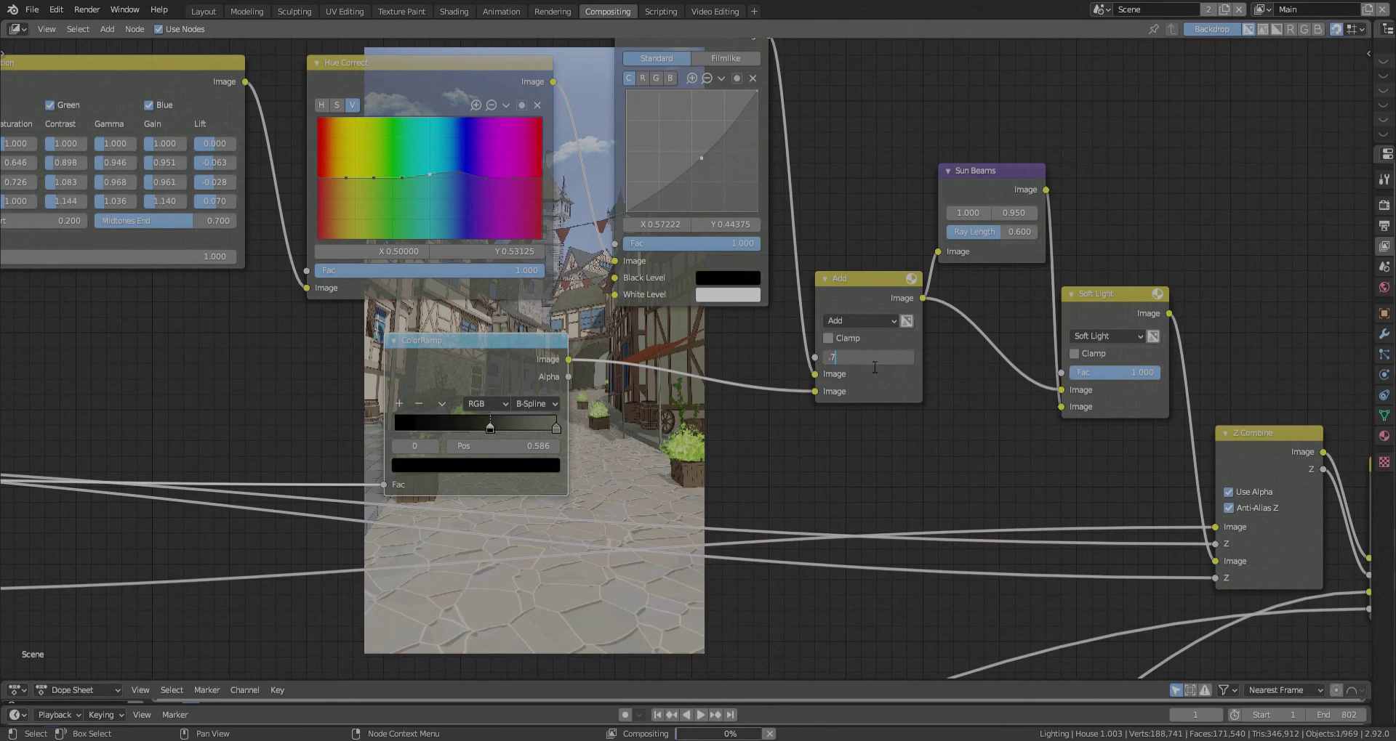
key("Return")
key("Home")
middle_click_drag(663, 403, 894, 347)
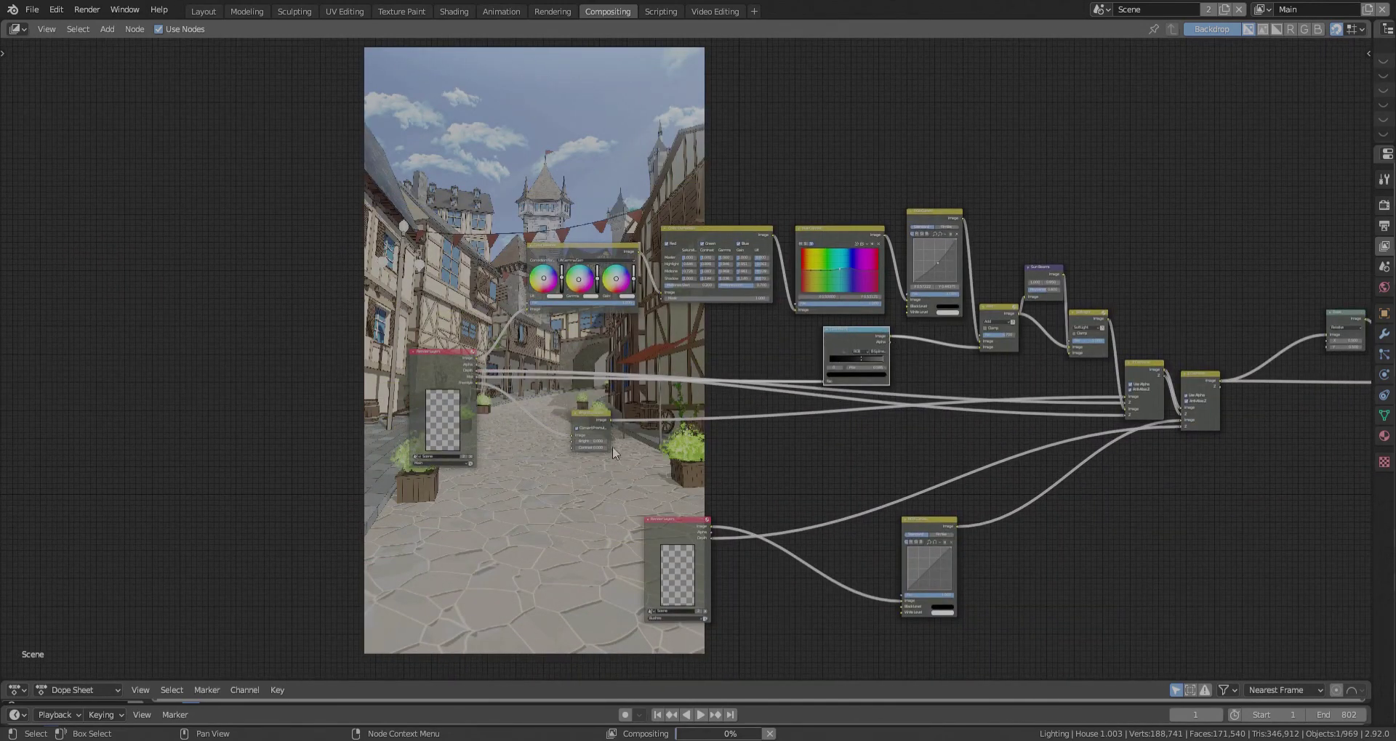
- Darken the bushes RGB Curves node by pulling its combined curve down
scroll(612, 446, "up", 3)
scroll(778, 480, "down", 1)
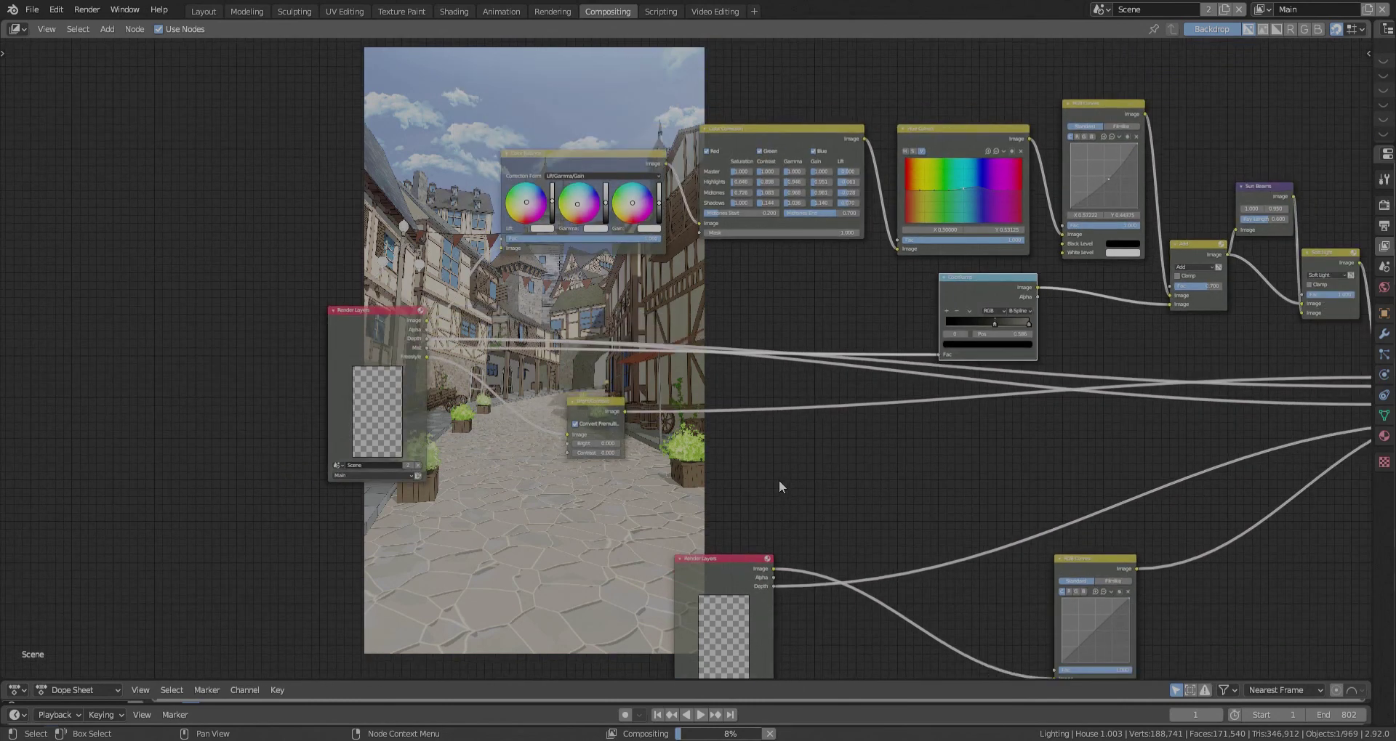
middle_click_drag(778, 480, 538, 363)
scroll(539, 364, "up", 2)
scroll(722, 458, "up", 2)
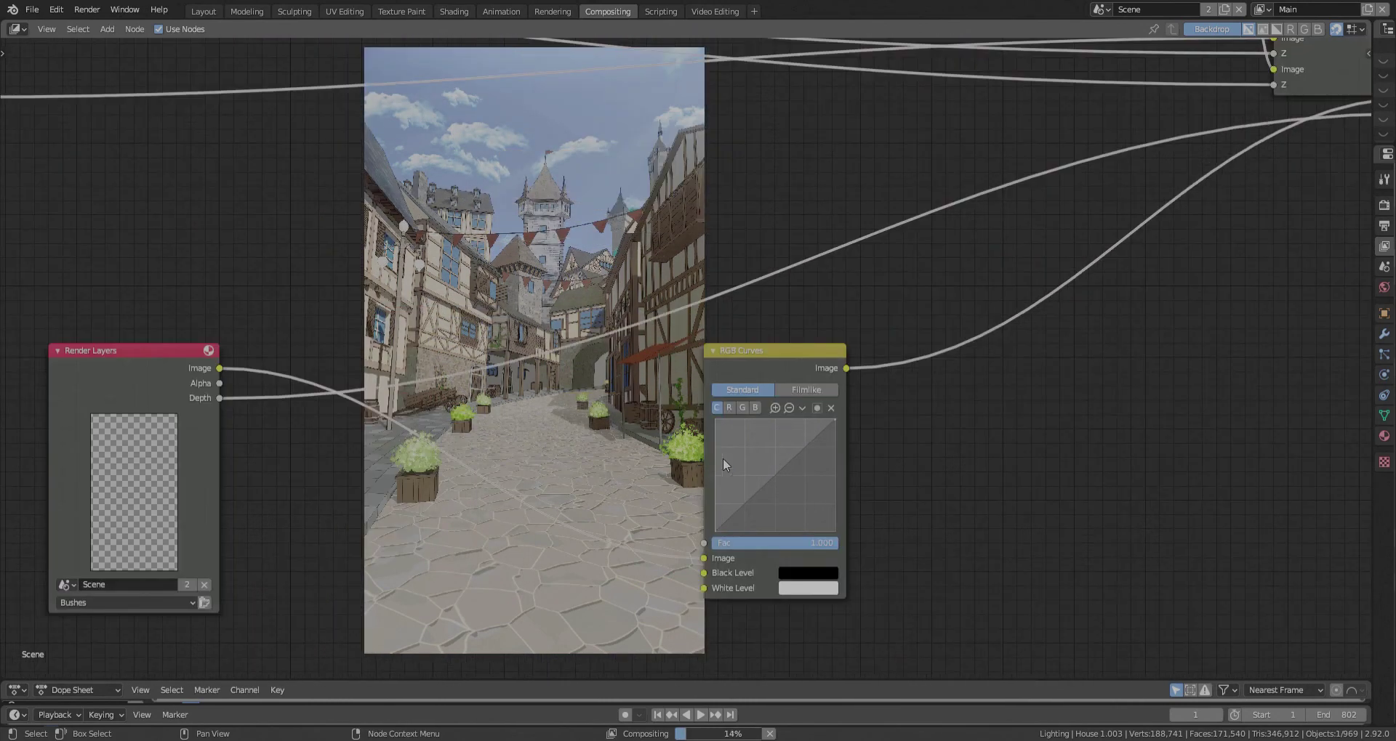
middle_click_drag(723, 458, 673, 491)
scroll(674, 491, "up", 1)
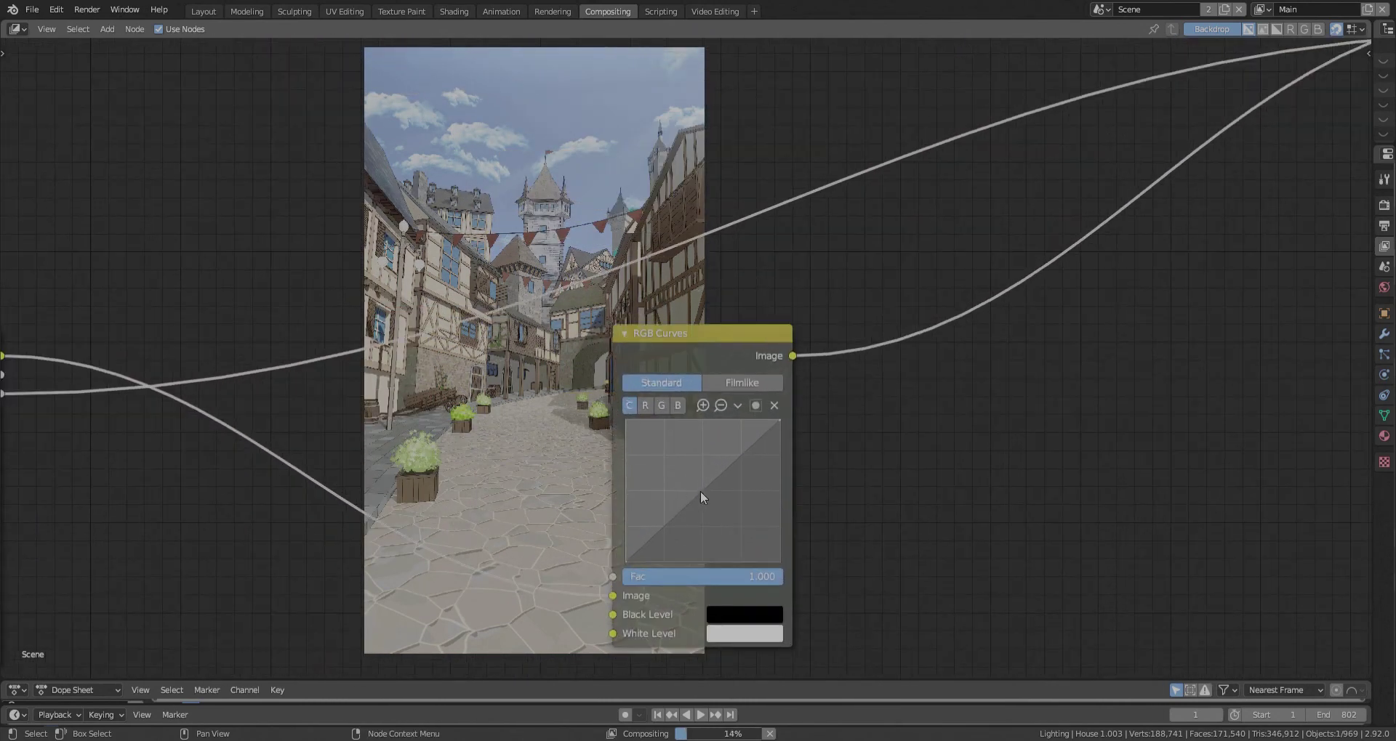
left_click_drag(701, 492, 719, 511)
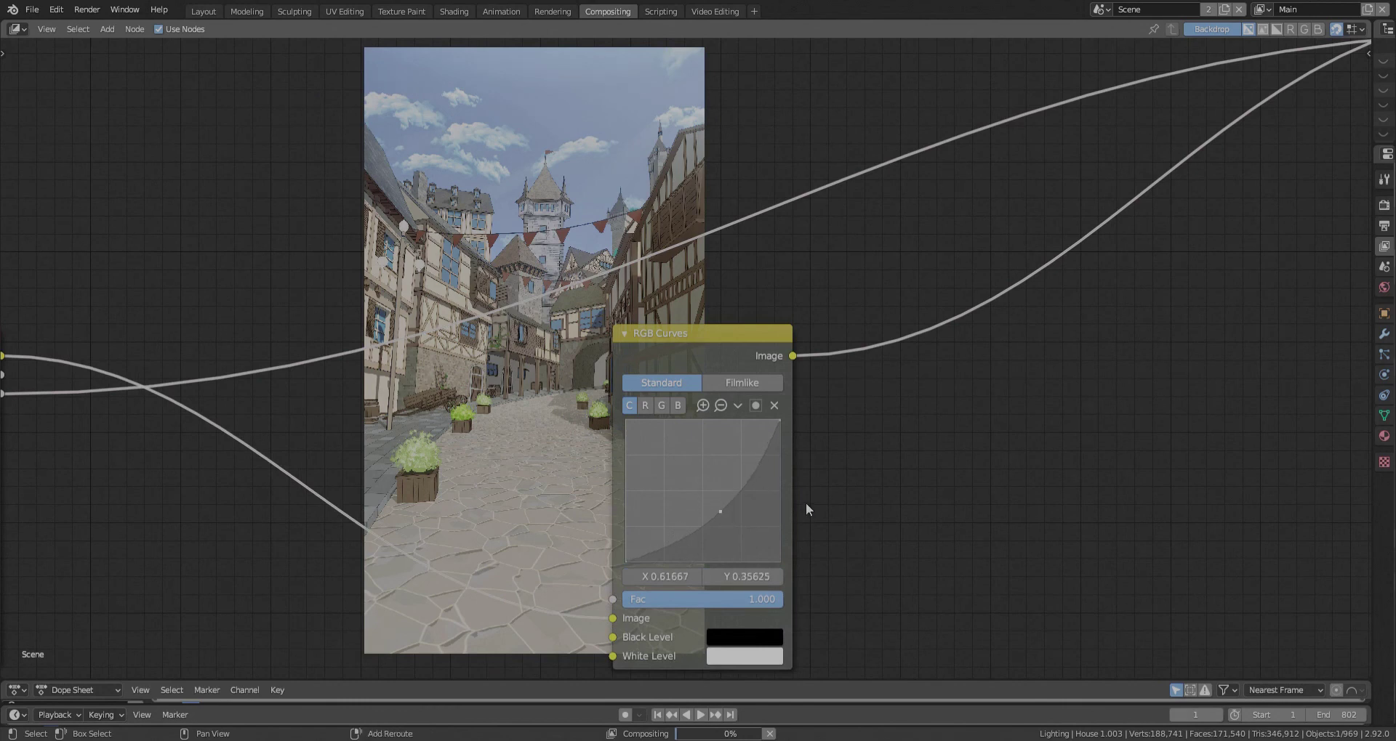
middle_click_drag(806, 503, 765, 498)
- Bend the red curve down, bow the green curve up, and add a slight blue point
left_click(615, 404)
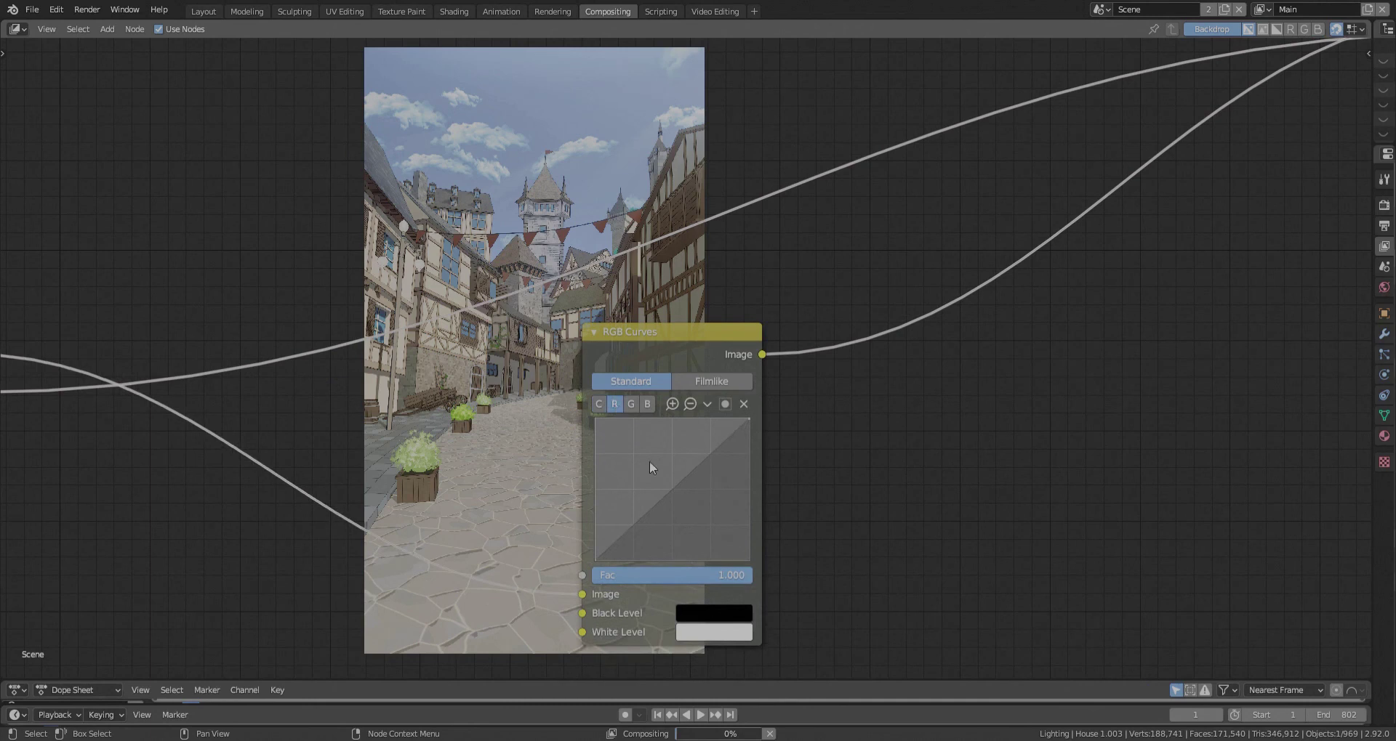
left_click(669, 491)
left_click_drag(669, 491, 683, 498)
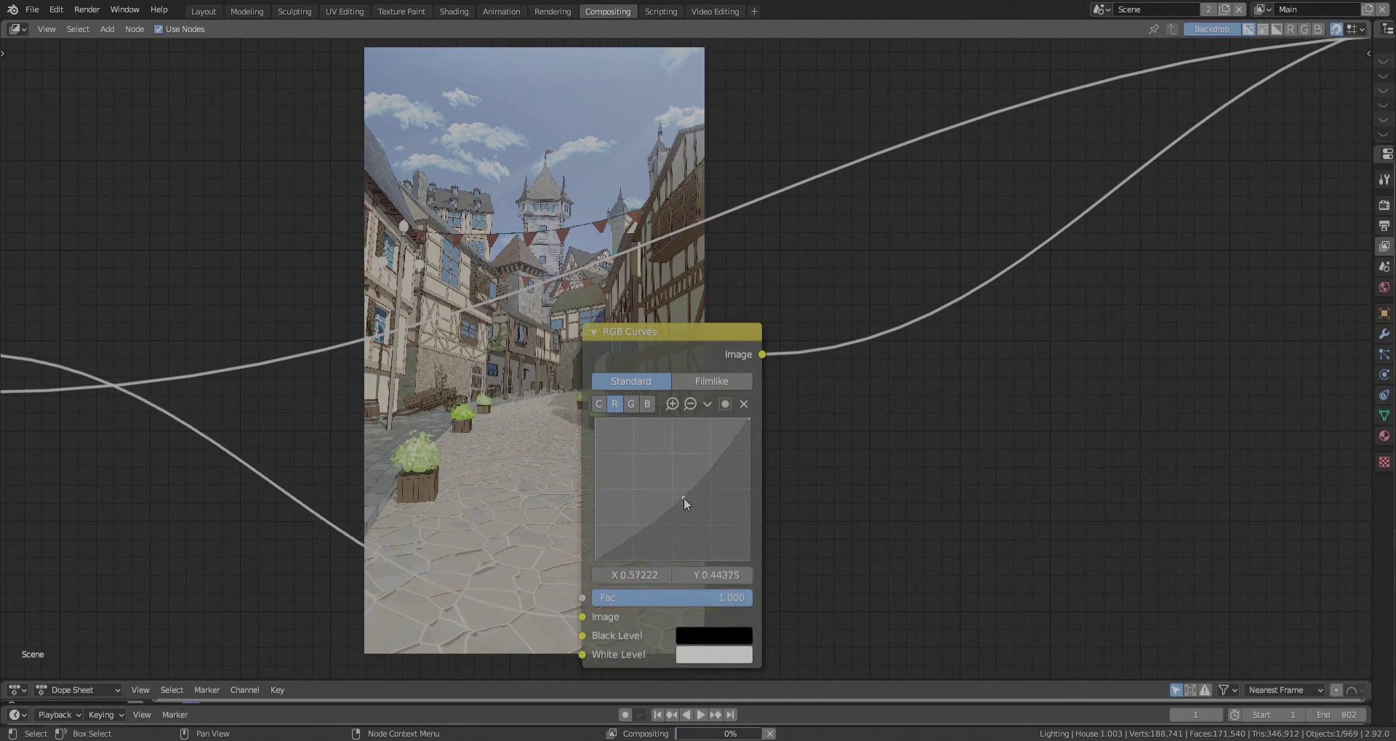
left_click(631, 404)
left_click_drag(674, 498, 667, 483)
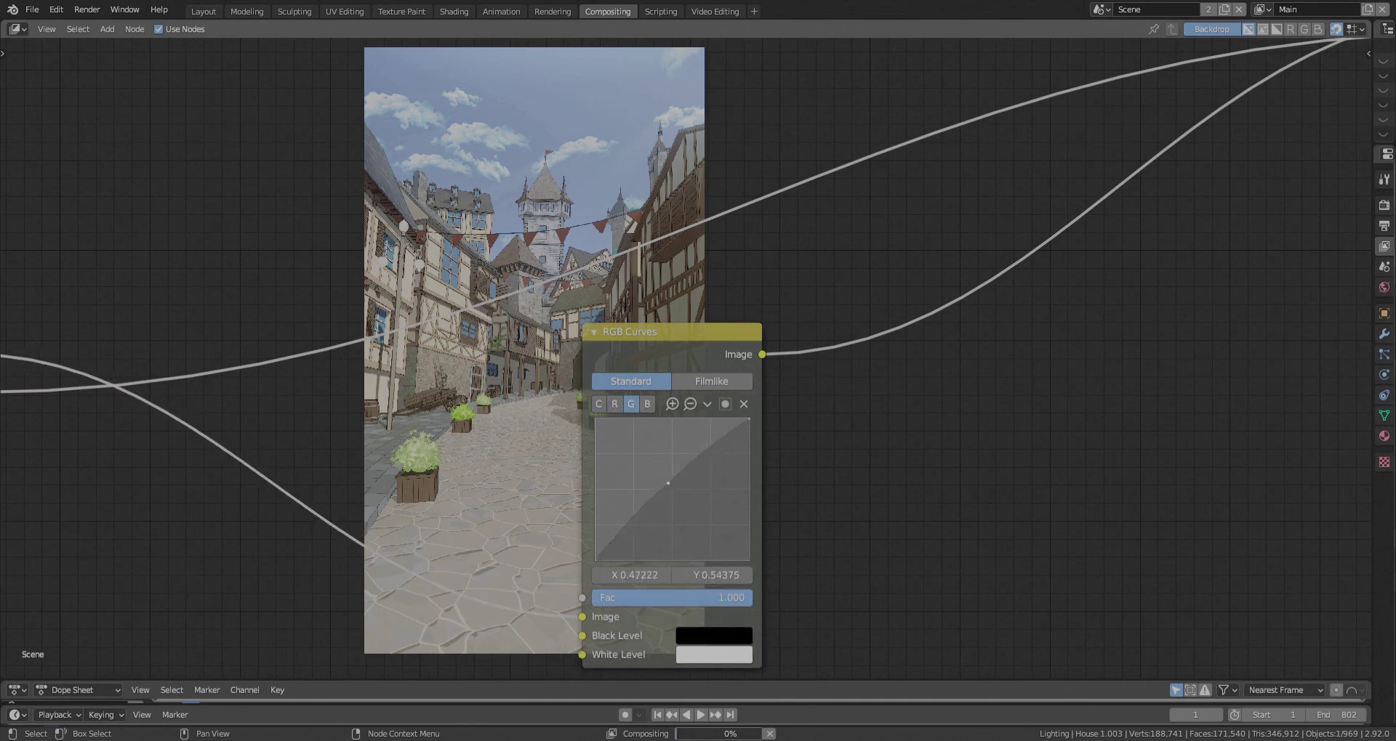
left_click(647, 405)
left_click_drag(674, 487, 679, 488)
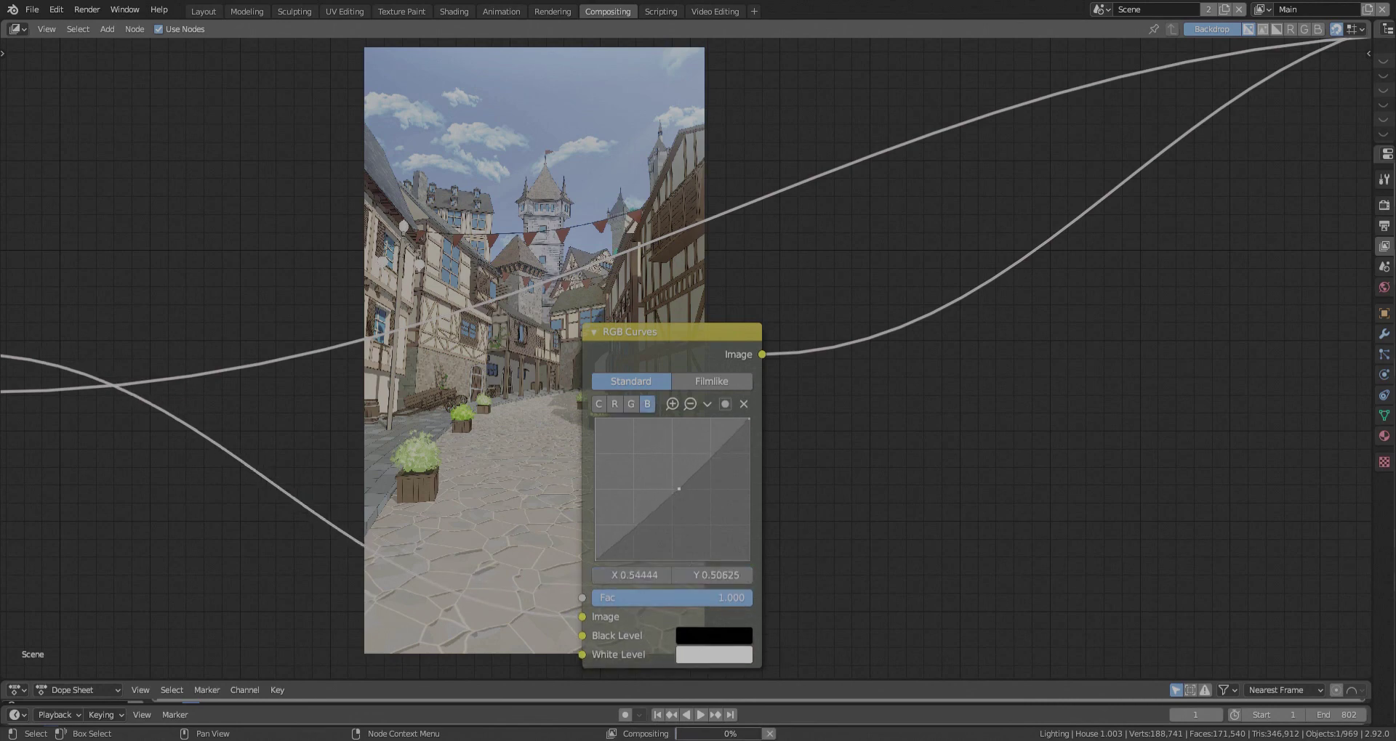
scroll(681, 421, "down", 5)
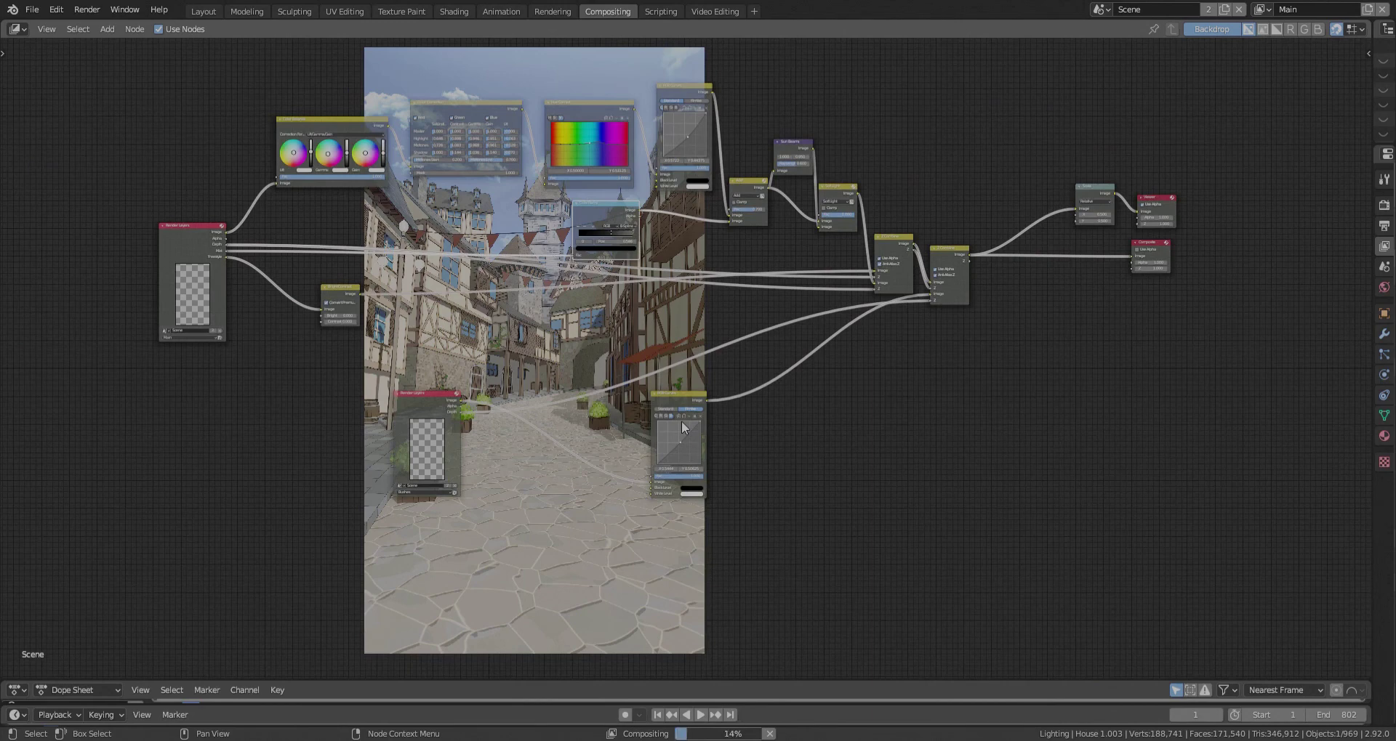
- Enter 20 as the Bright/Contrast contrast, then view the Z Combine and output nodes
scroll(343, 311, "up", 3)
left_click(346, 331)
type("0.0")
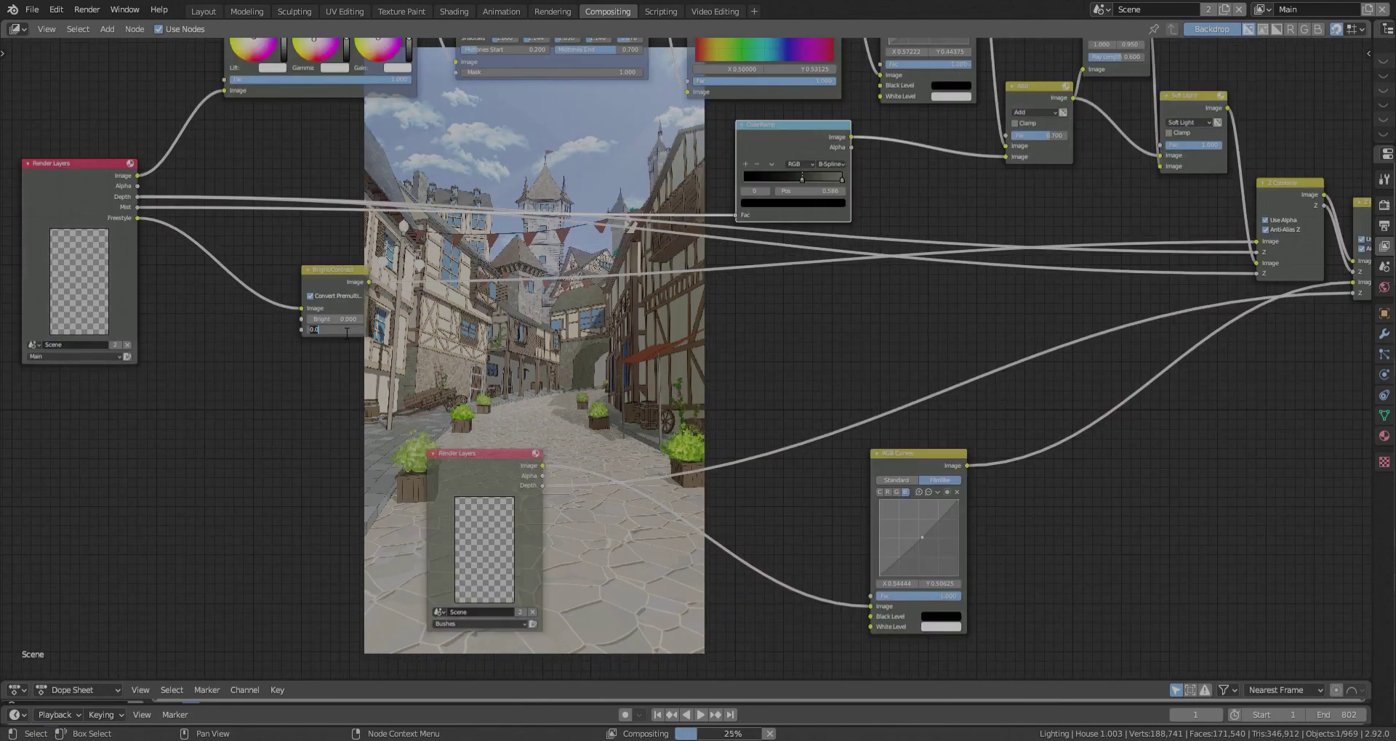
key("Return")
scroll(439, 319, "down", 3)
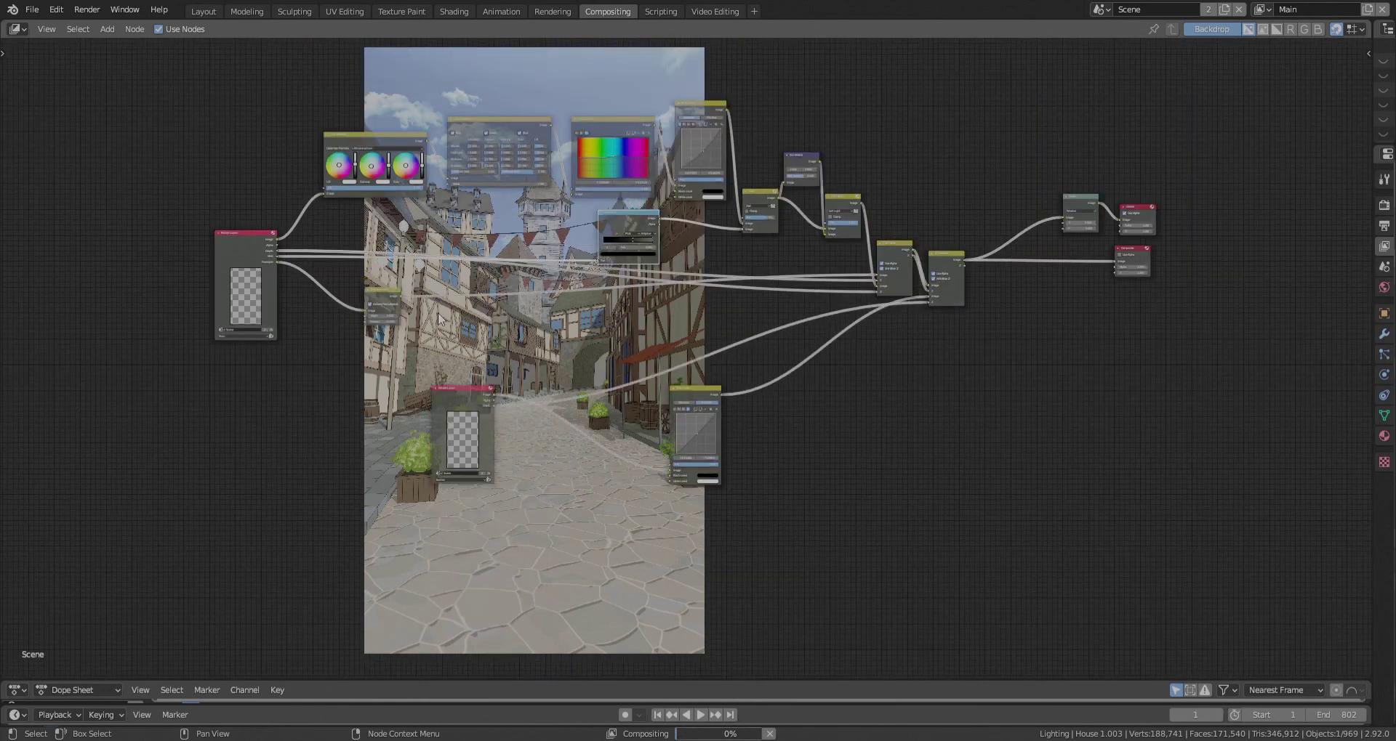
middle_click_drag(441, 320, 352, 390)
scroll(352, 390, "up", 2)
middle_click_drag(479, 387, 375, 94)
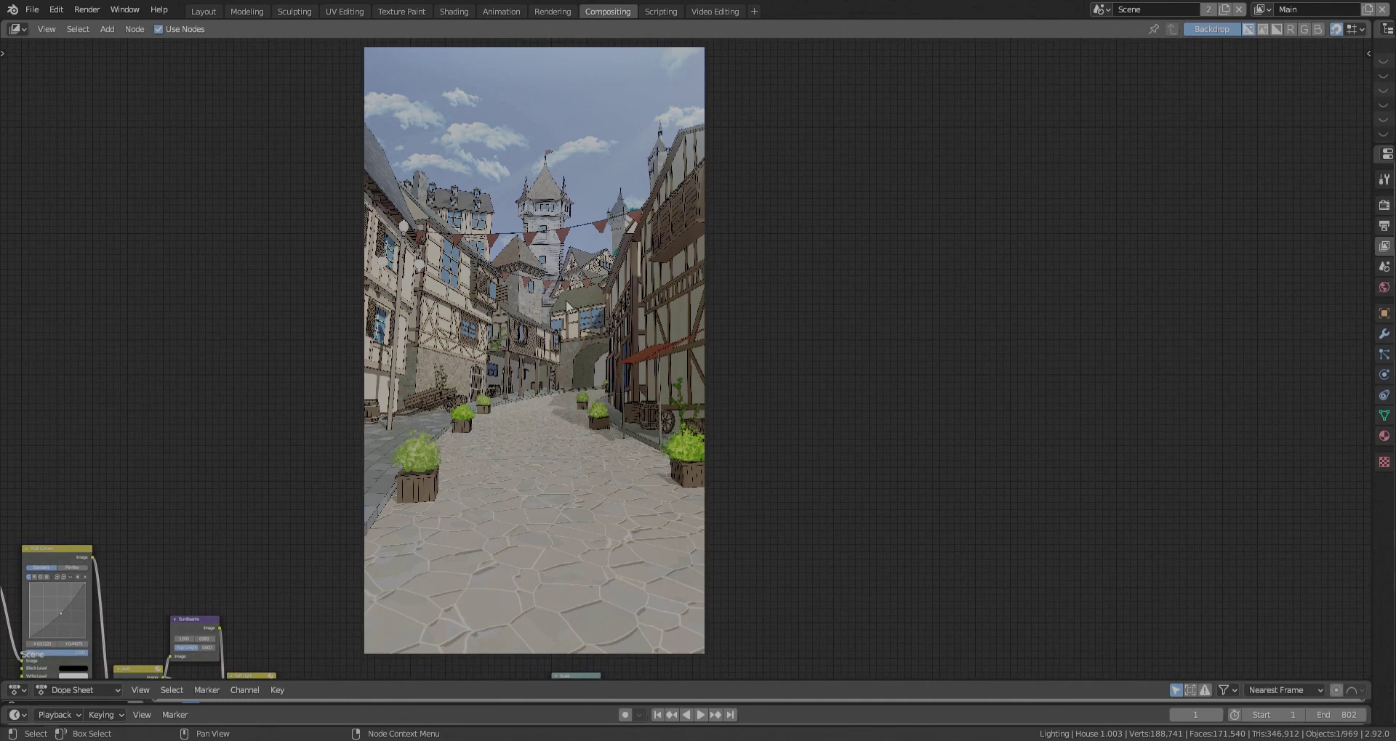
scroll(567, 300, "up", 2)
scroll(567, 299, "down", 1)
scroll(567, 299, "up", 1)
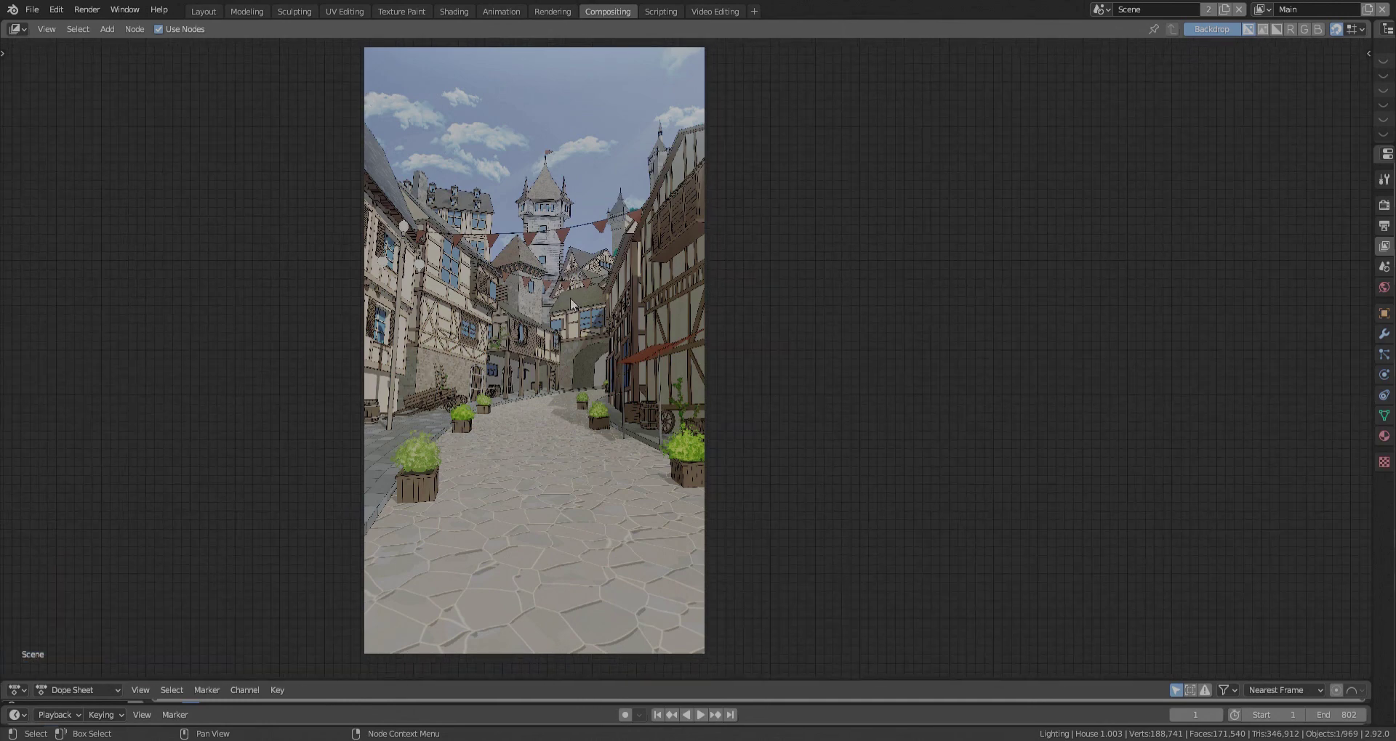